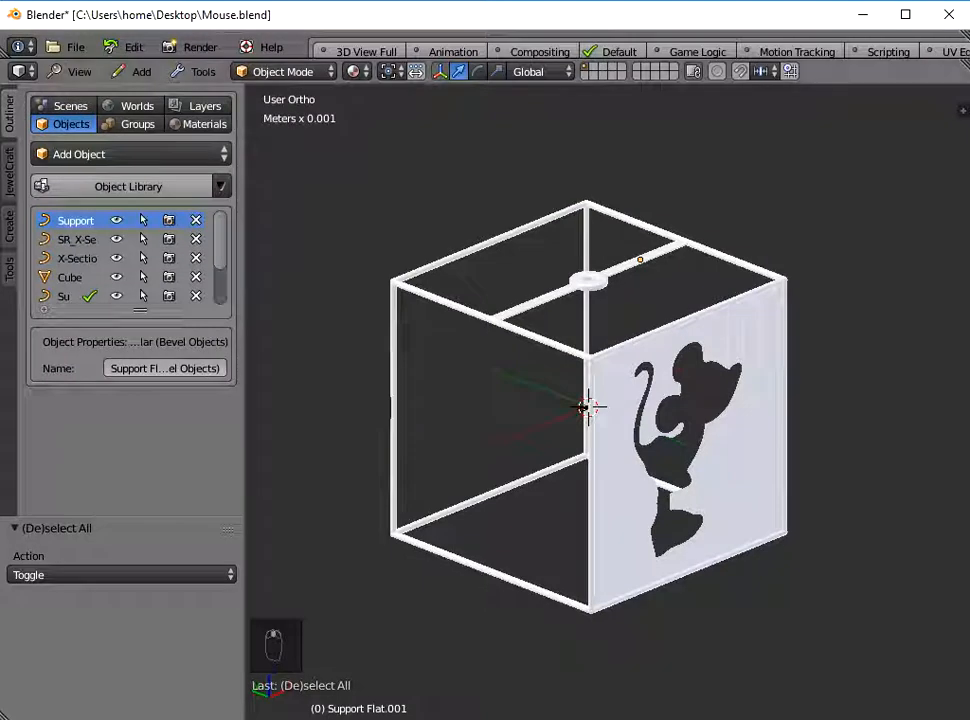
# Move the mouse silhouette plate about 6.2 cm along the Y axis into the cube frame
pyautogui.moveTo(588, 406); pyautogui.dragTo(680, 401, button='middle')
pyautogui.rightClick(588, 404)
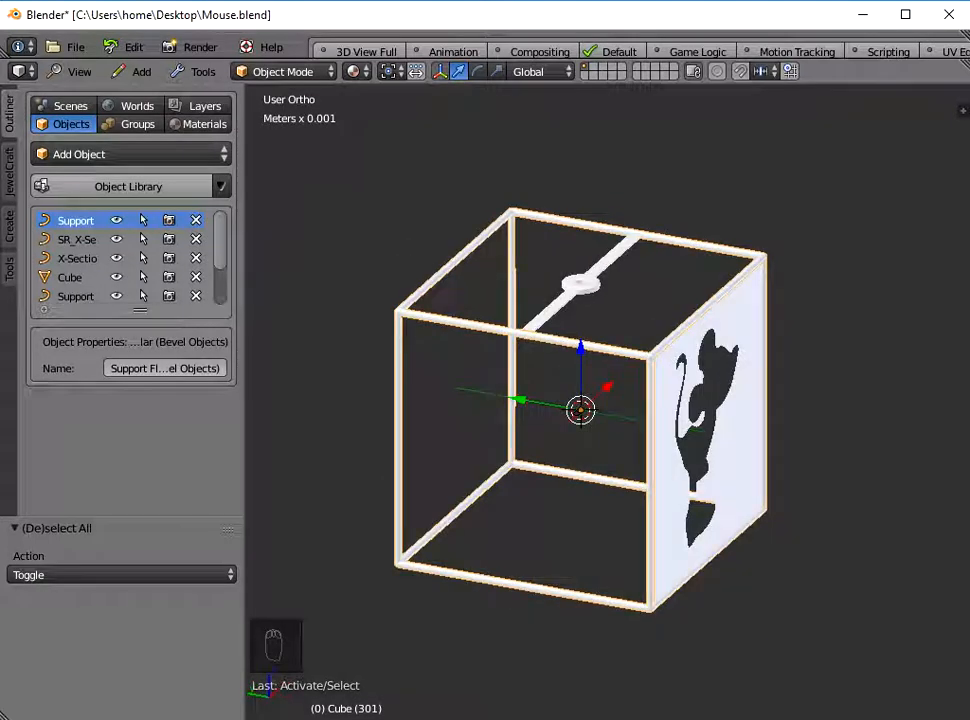
pyautogui.scroll(-2, 585, 410)
pyautogui.moveTo(585, 410); pyautogui.dragTo(474, 375, button='middle')
pyautogui.keyDown('shift'); pyautogui.moveTo(603, 409); pyautogui.dragTo(511, 409, button='middle'); pyautogui.keyUp('shift')
pyautogui.moveTo(511, 409); pyautogui.dragTo(643, 438, button='middle')
pyautogui.rightClick(556, 450)
pyautogui.moveTo(543, 439); pyautogui.dragTo(490, 428)
pyautogui.moveTo(490, 428); pyautogui.dragTo(352, 433, button='middle')
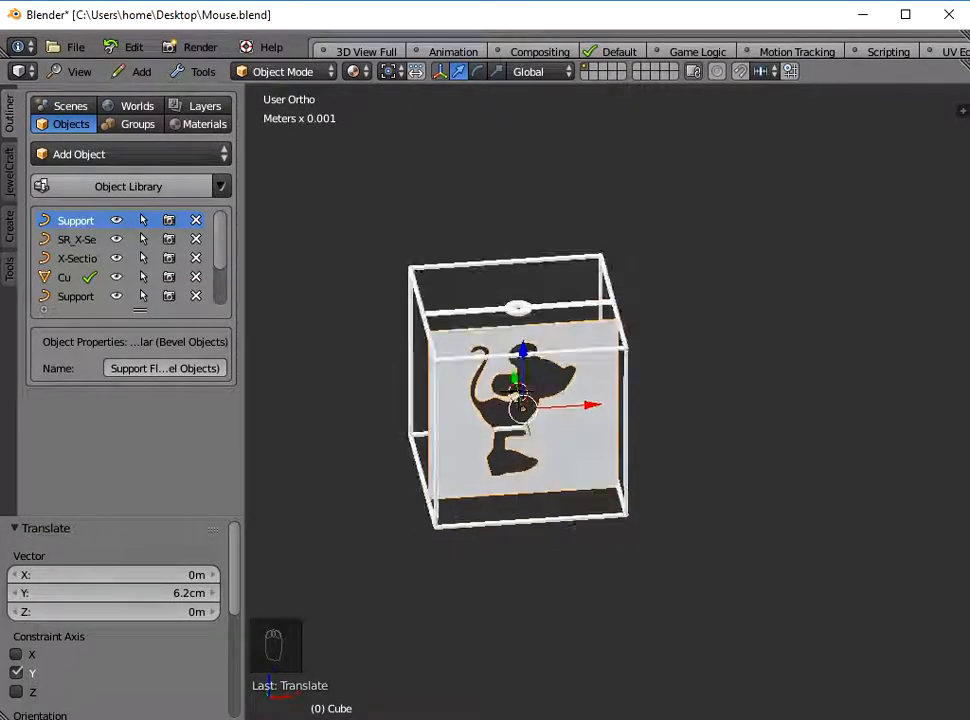
# Delete the mouse silhouette plate, followed by all remaining lamp frame and support objects in the scene
pyautogui.scroll(2, 572, 525)
pyautogui.moveTo(508, 491); pyautogui.dragTo(556, 420, button='middle')
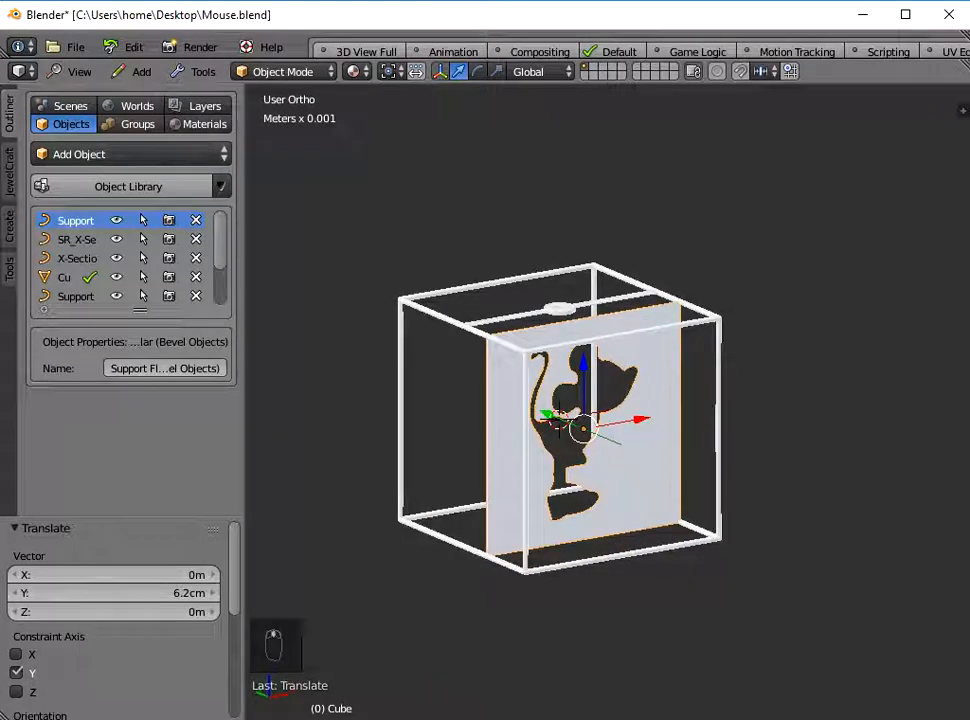
pyautogui.press('x')
pyautogui.click(585, 396)
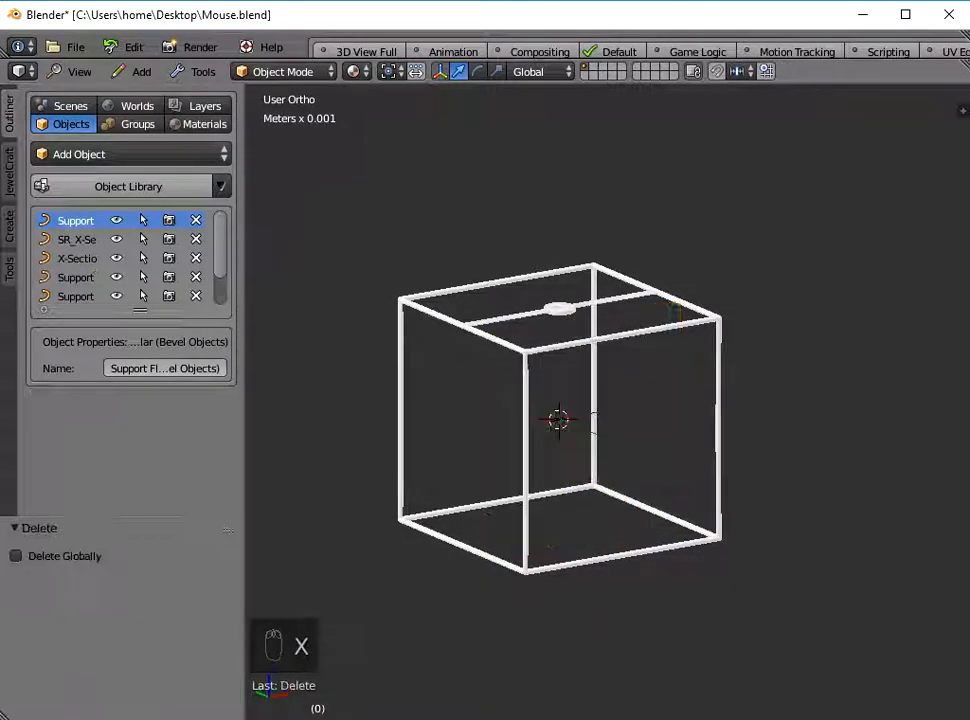
pyautogui.press('a')
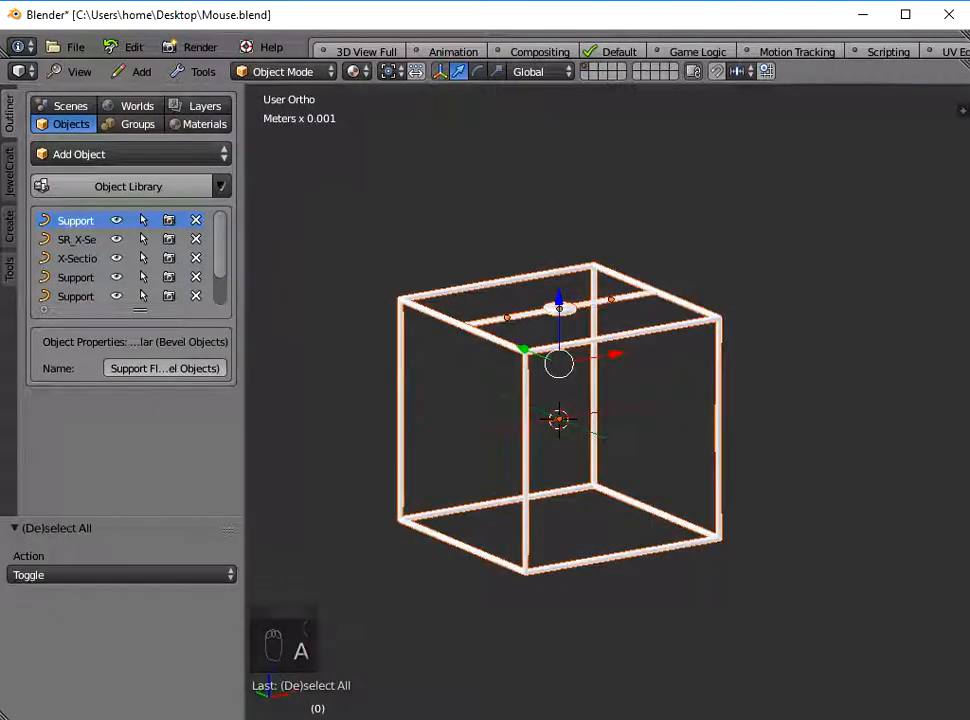
pyautogui.press('x')
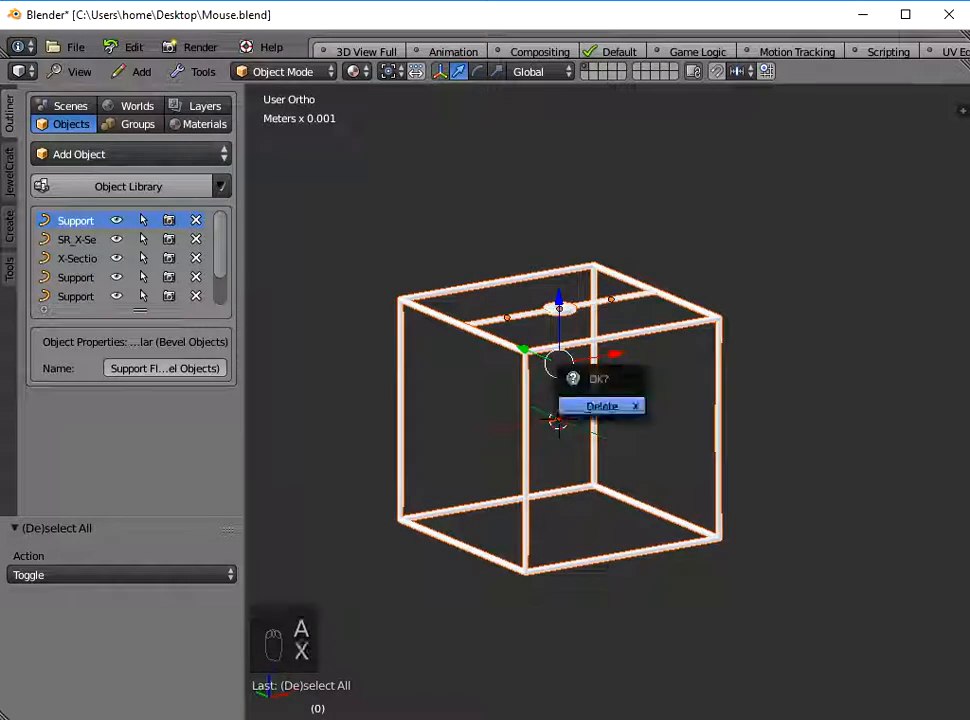
pyautogui.click(592, 406)
pyautogui.moveTo(592, 406); pyautogui.dragTo(600, 450, button='middle')
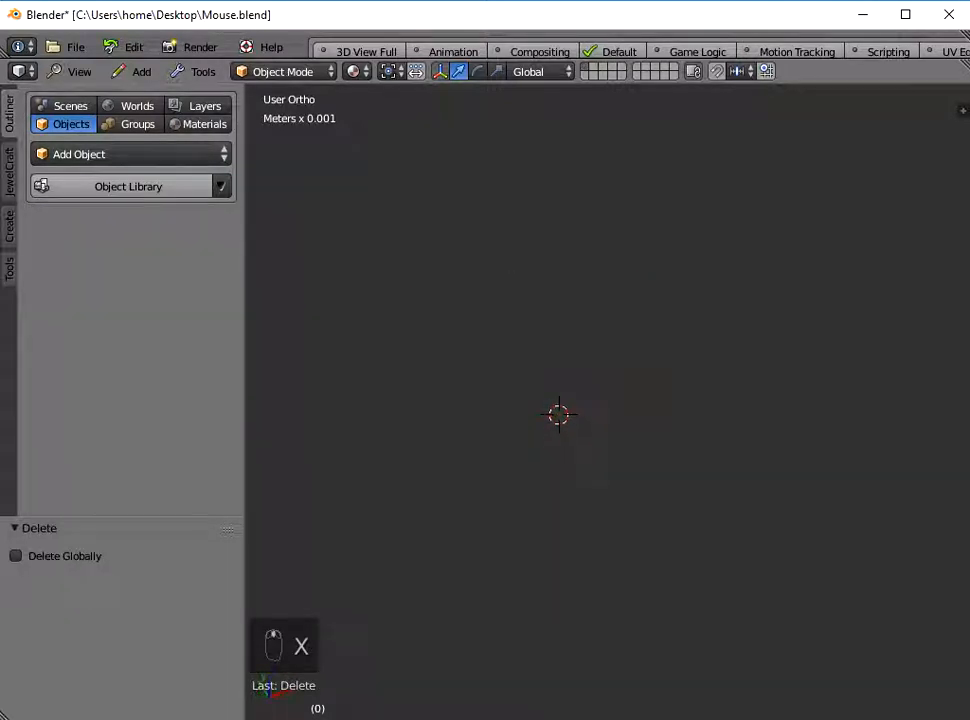
# Switch to the top view and add a cube mesh to the empty scene
pyautogui.click(72, 71)
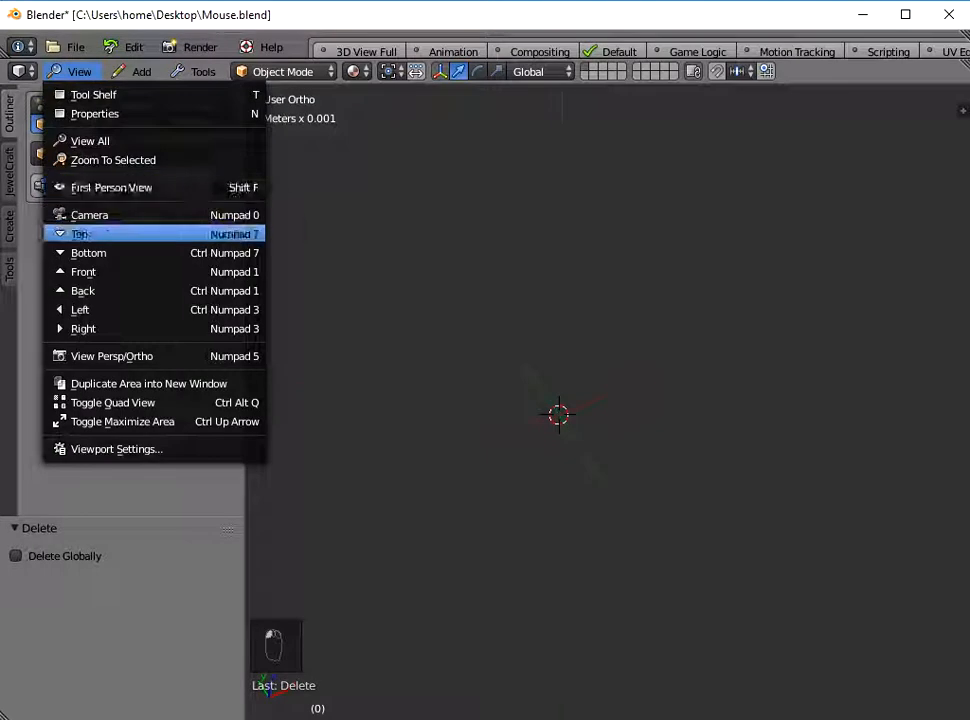
pyautogui.click(70, 309)
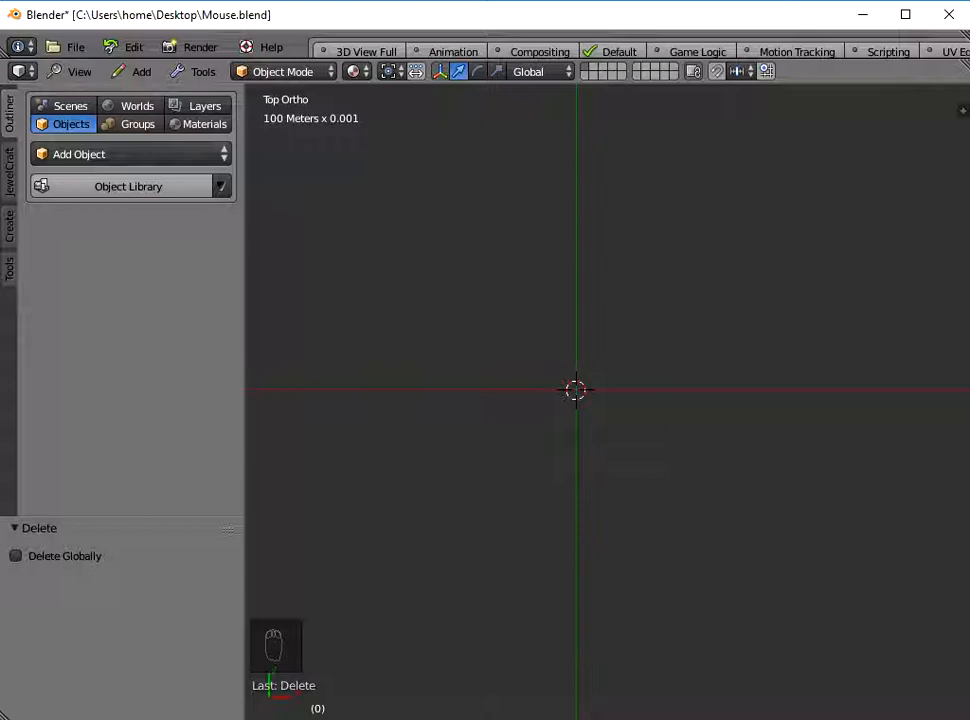
pyautogui.click(141, 71)
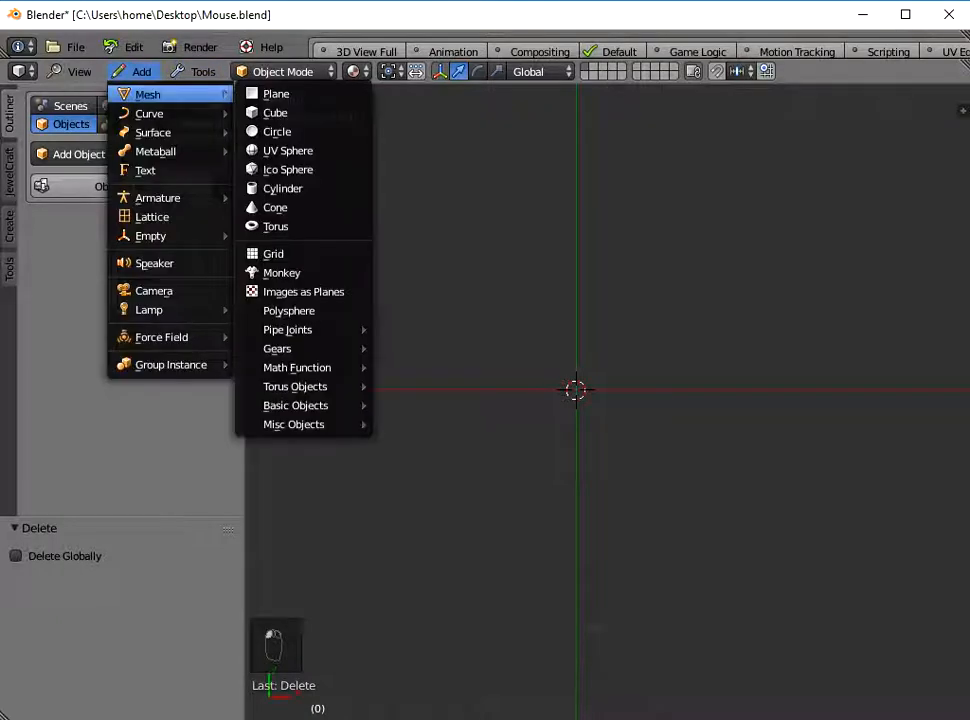
pyautogui.click(290, 112)
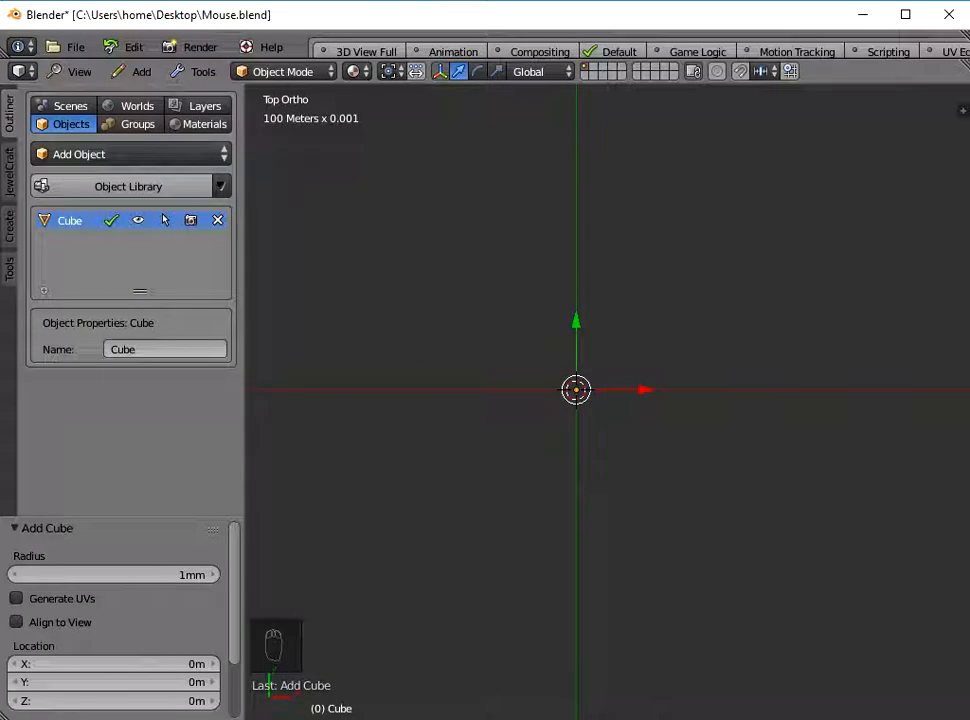
# Set the cube's dimensions to 20 cm in X, 20 cm in Y and 1 mm in Z, and apply its scale
pyautogui.press('n')
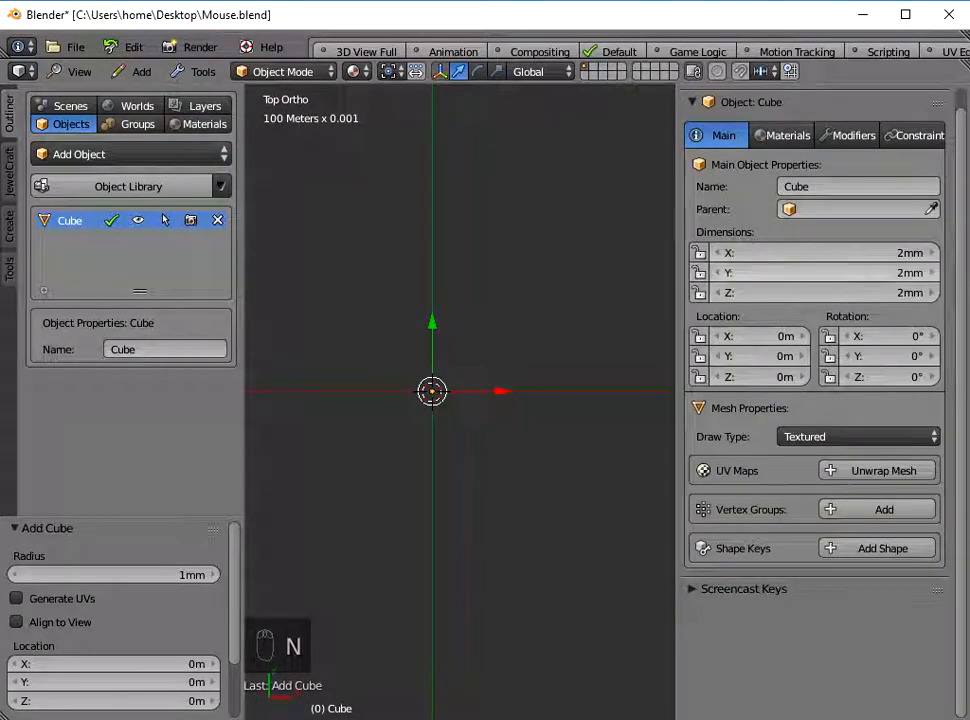
pyautogui.click(824, 252)
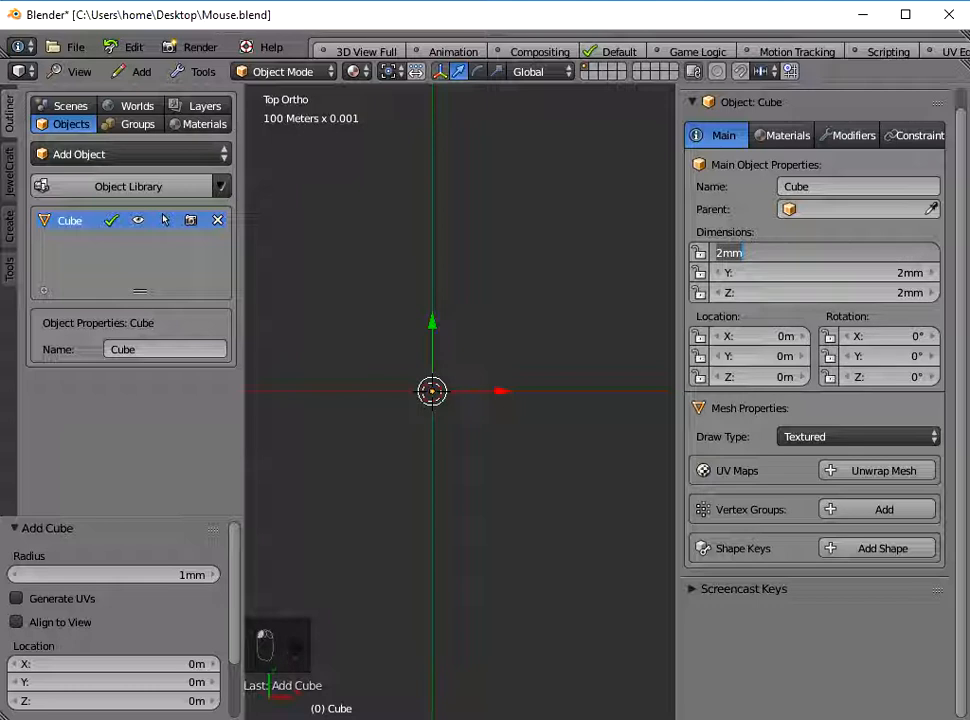
pyautogui.write('20cm')
pyautogui.press('Tab')
pyautogui.write('20c')
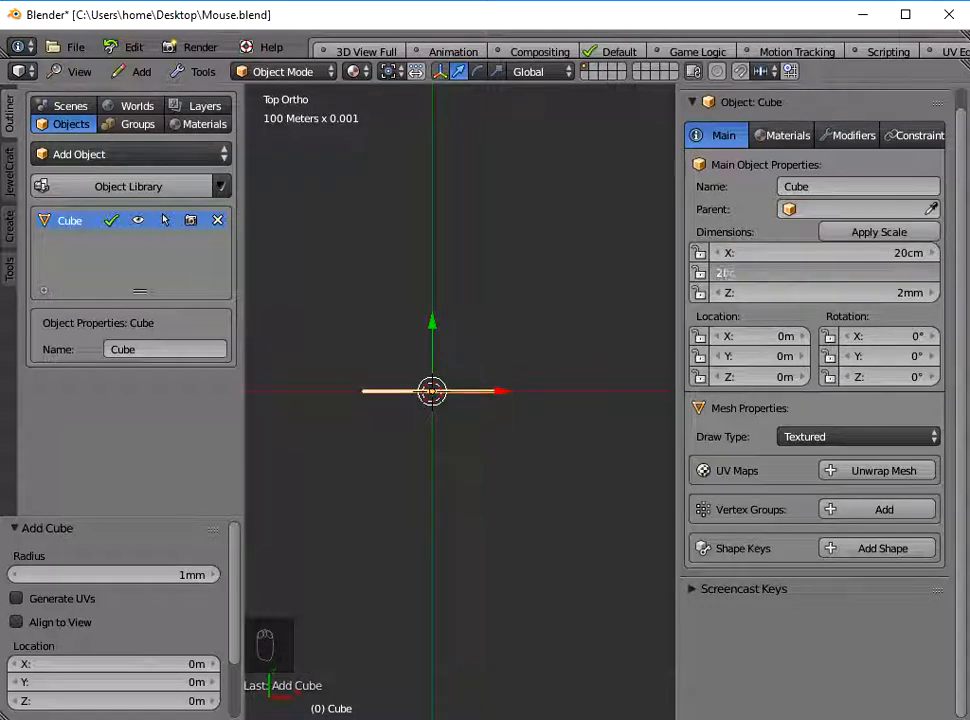
pyautogui.write('m')
pyautogui.press('Tab')
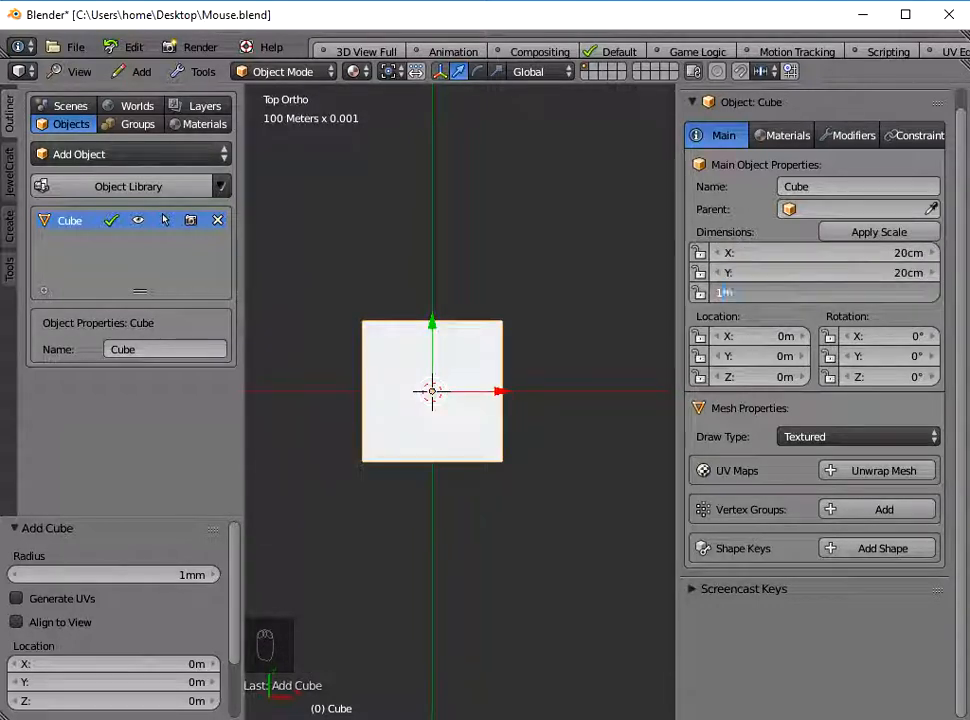
pyautogui.write('1mm')
pyautogui.press('Return')
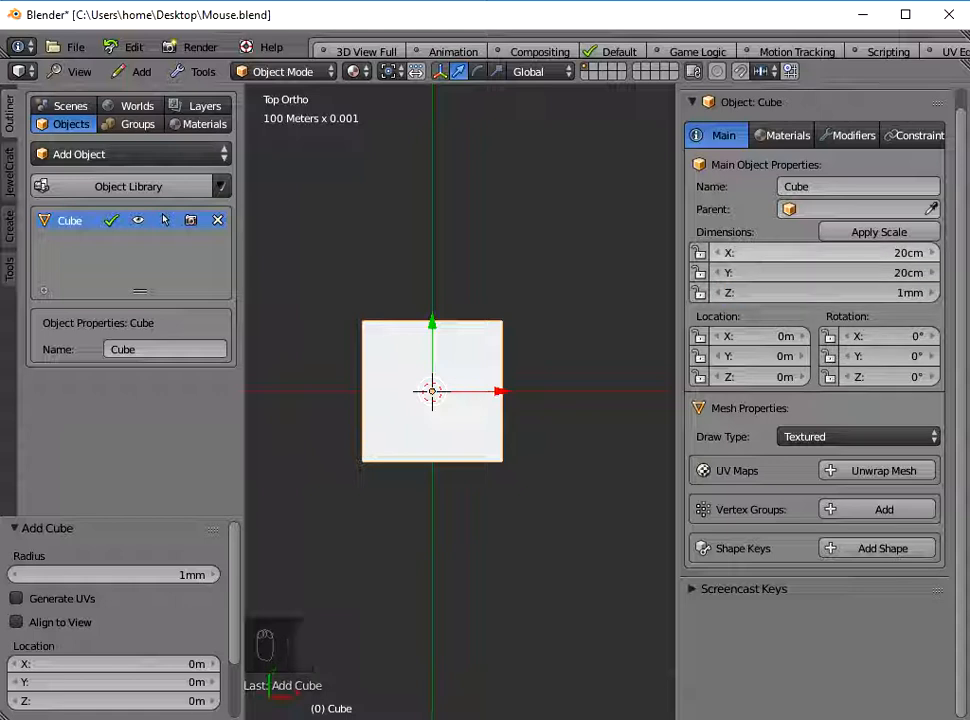
pyautogui.click(878, 231)
# Rename the flattened cube as "Plate - Mouse" and hide the object properties
pyautogui.keyDown('shift'); pyautogui.moveTo(432, 391); pyautogui.dragTo(478, 389, button='middle'); pyautogui.keyUp('shift')
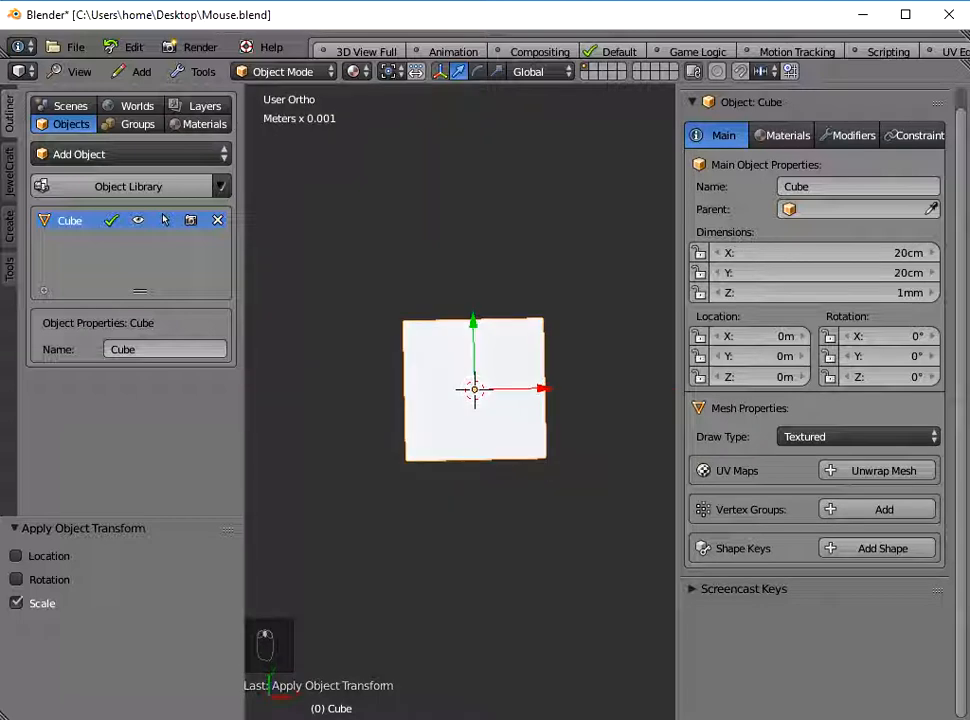
pyautogui.scroll(1, 478, 389)
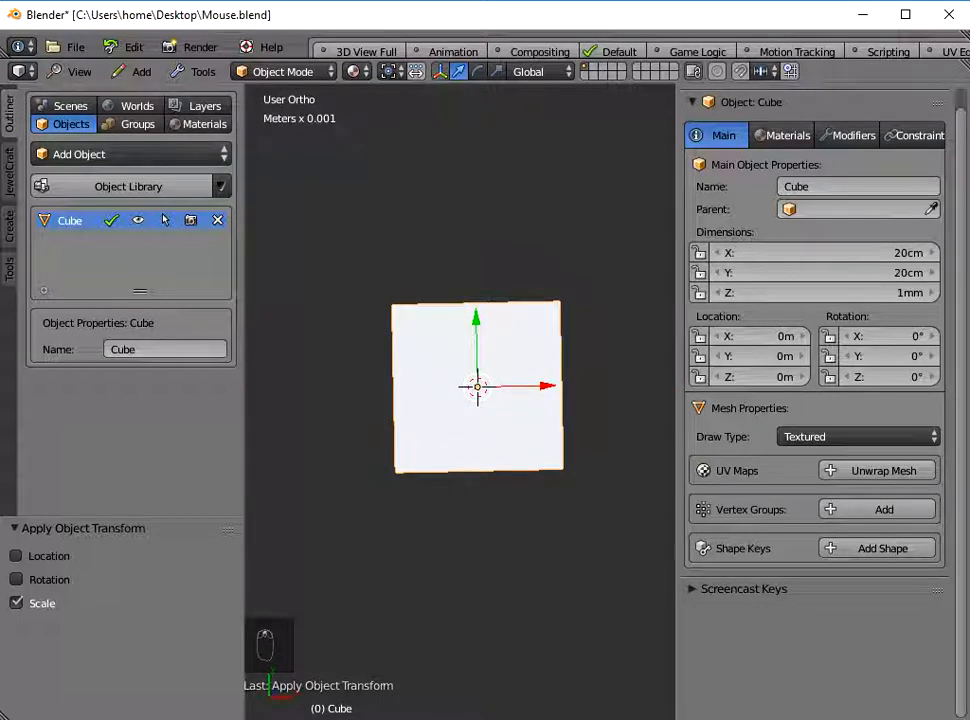
pyautogui.click(810, 186)
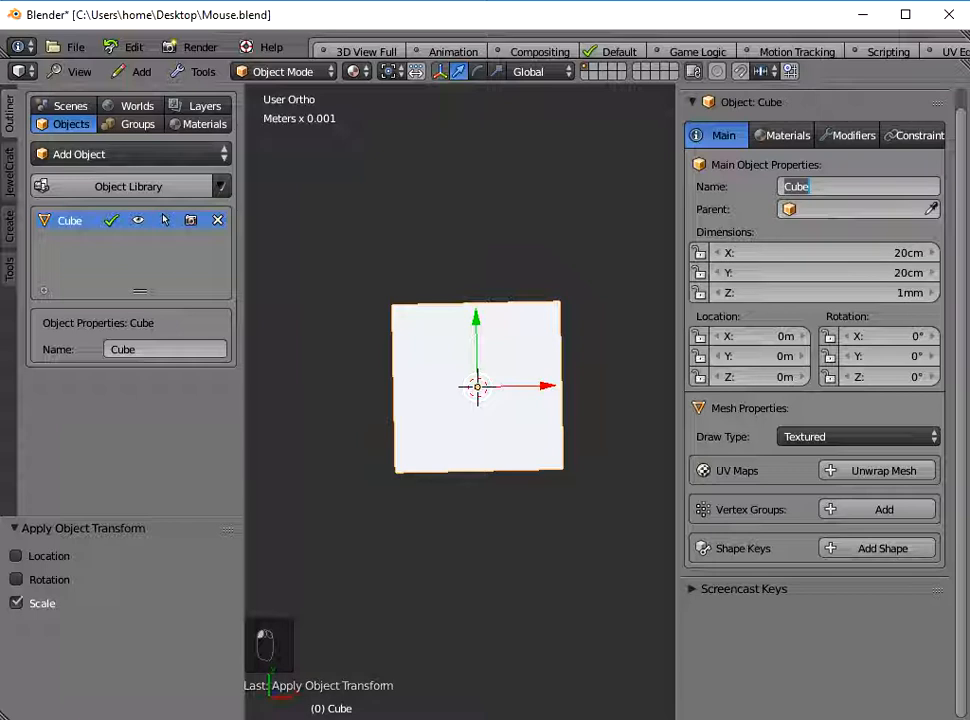
pyautogui.write('Plate')
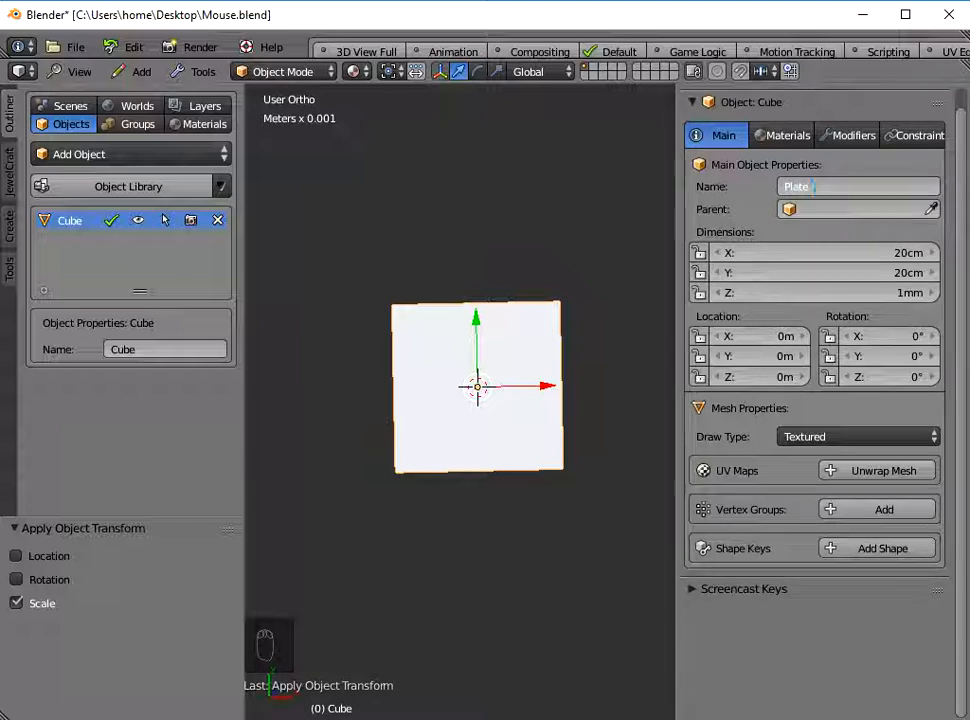
pyautogui.write(' - Mouse')
pyautogui.press('Return')
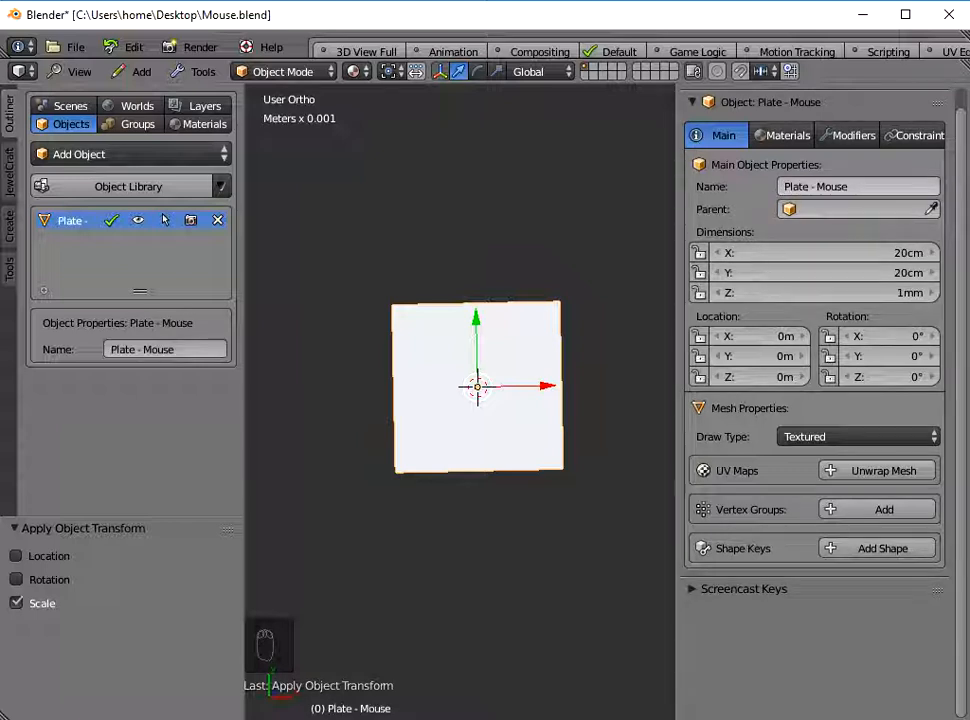
pyautogui.moveTo(477, 420); pyautogui.dragTo(510, 370, button='middle')
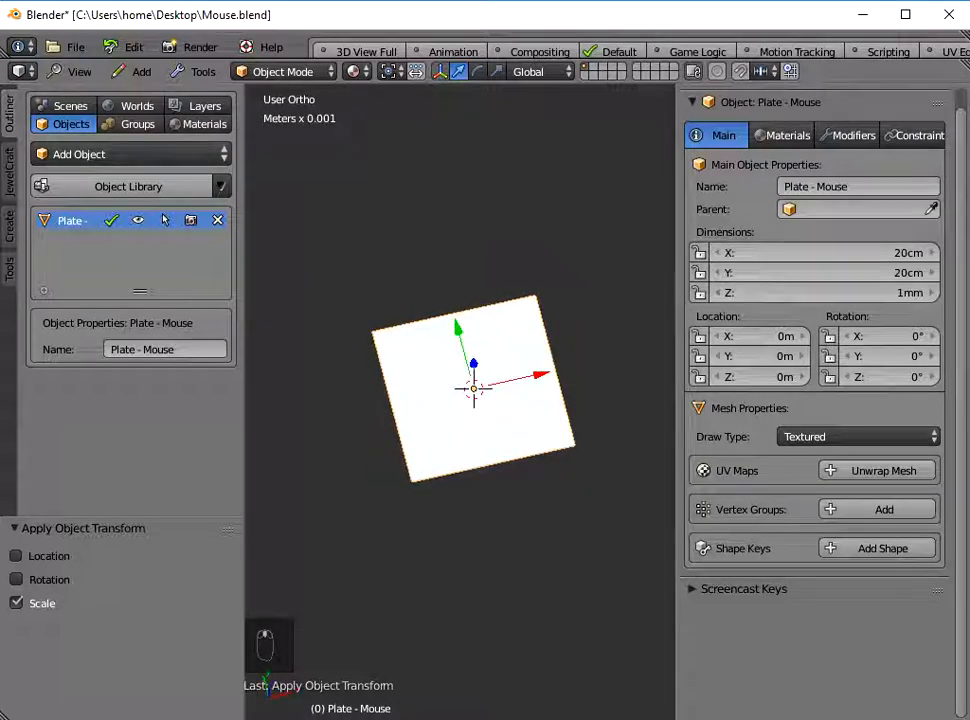
pyautogui.press('n')
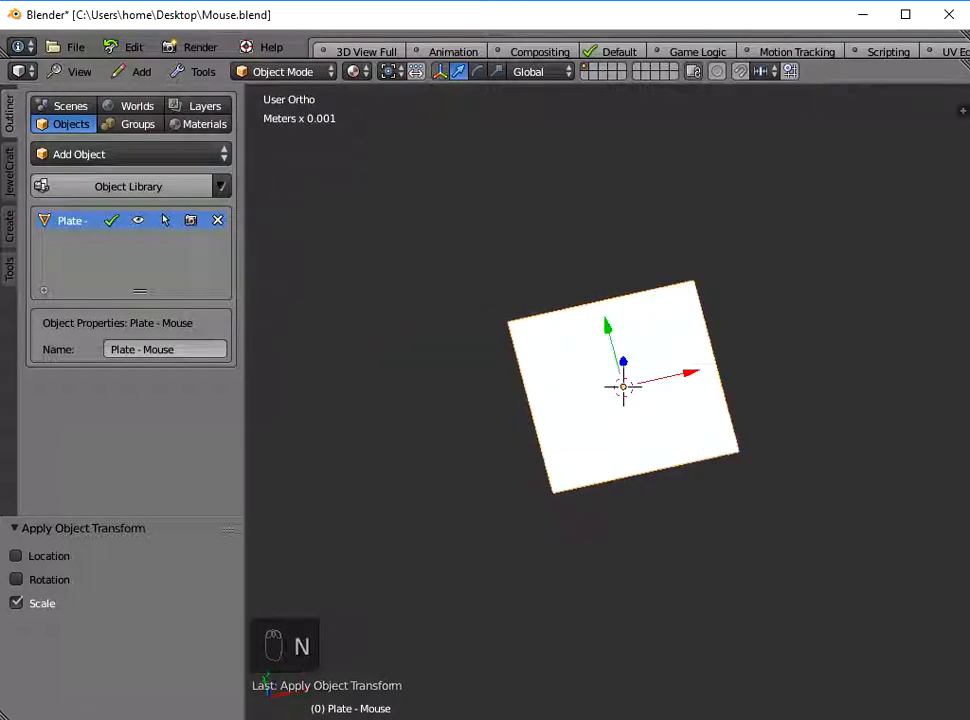
# Add the mouse silhouette Cartoon Characters 2D (018) from the object library category Patterns - Cartoon Characters I (2D)
pyautogui.scroll(3, 620, 390)
pyautogui.click(128, 186)
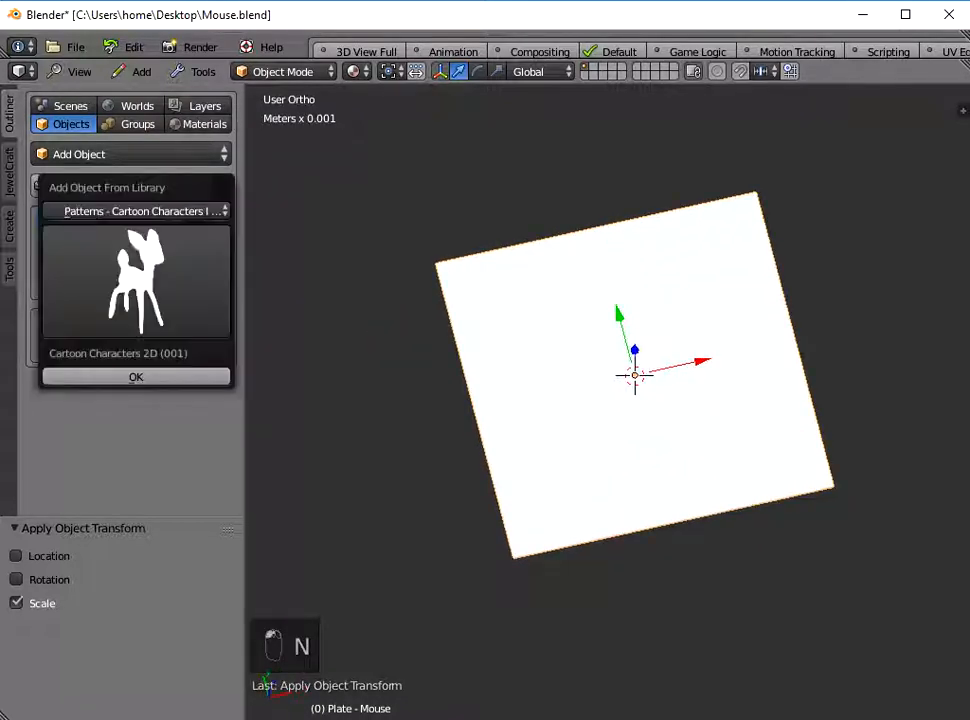
pyautogui.click(145, 211)
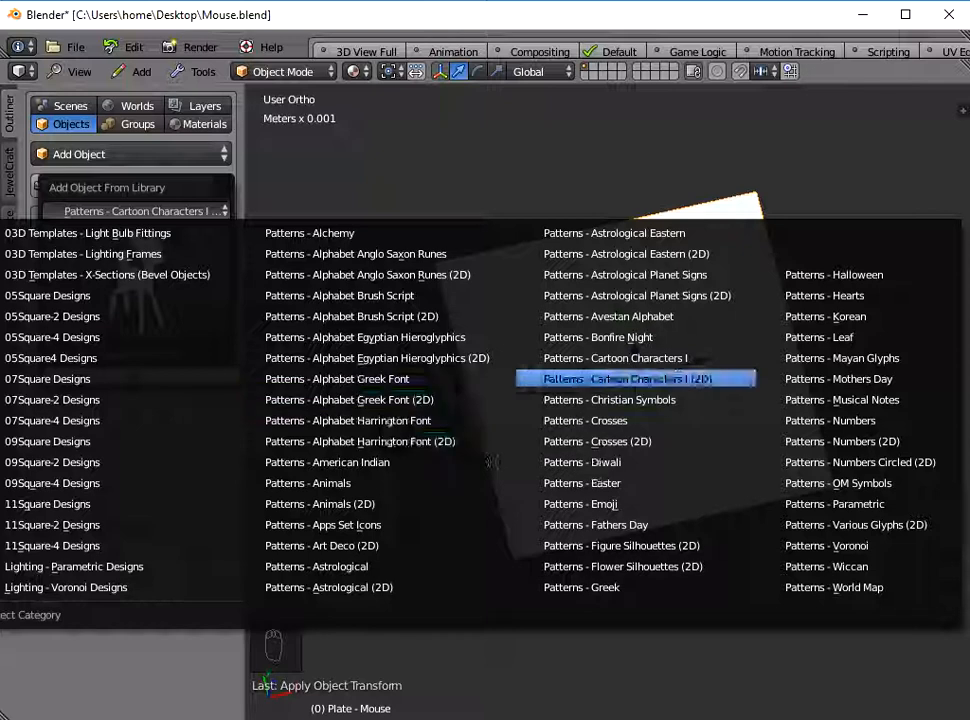
pyautogui.click(628, 379)
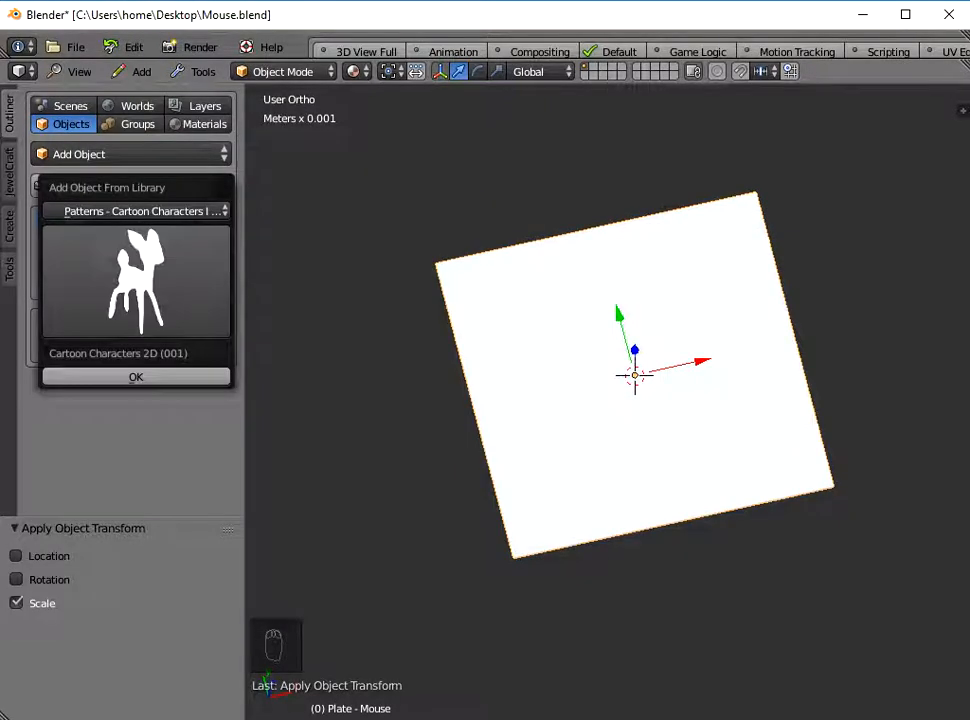
pyautogui.click(136, 278)
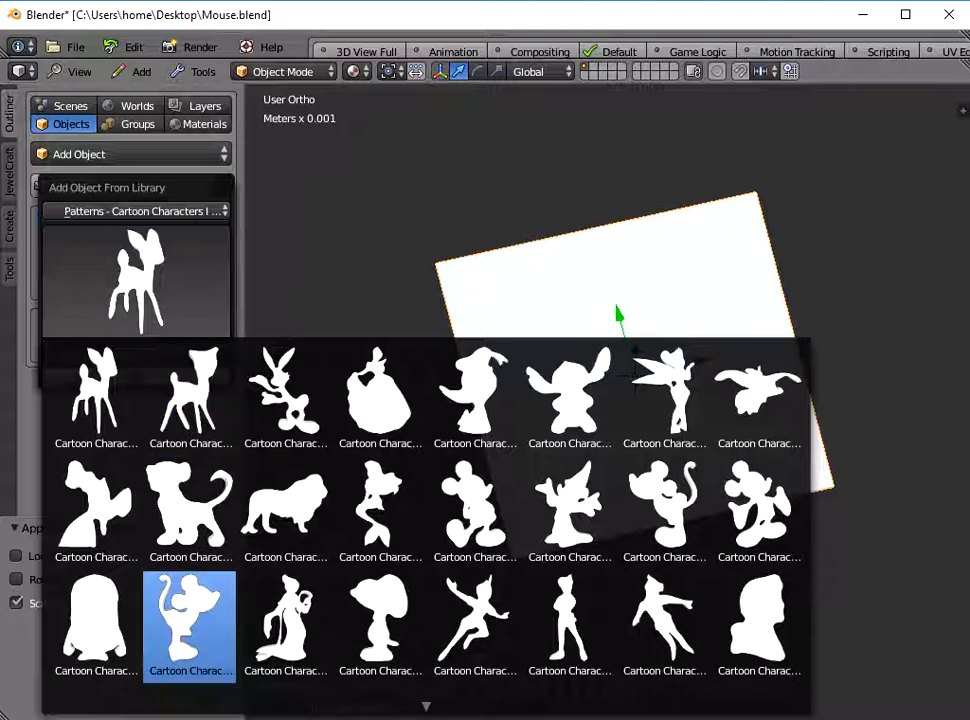
pyautogui.click(190, 622)
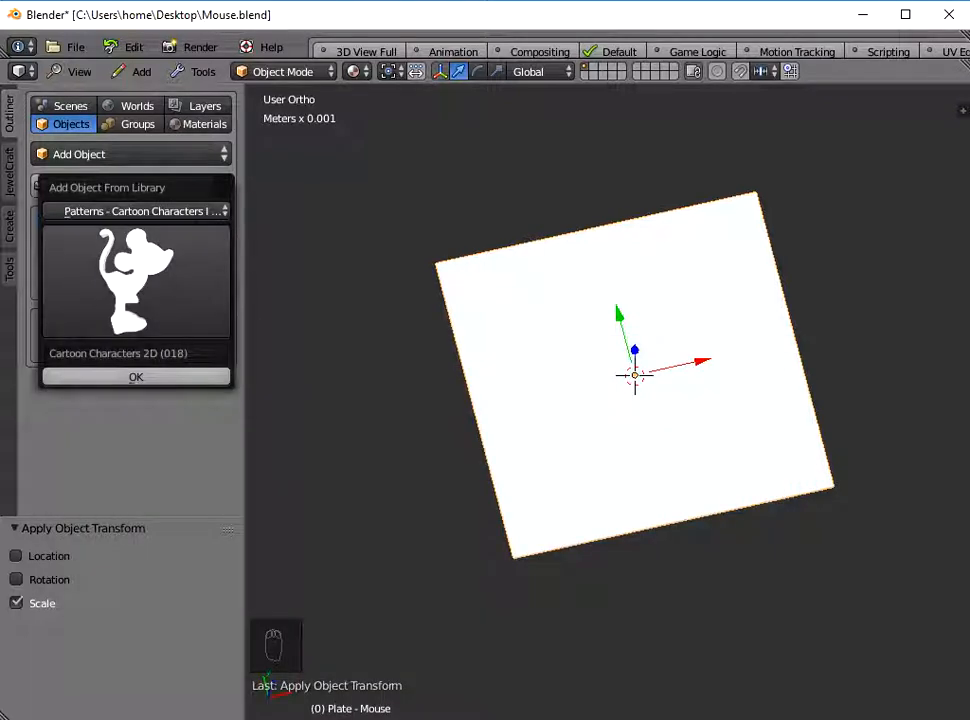
pyautogui.click(136, 377)
pyautogui.scroll(6, 607, 403)
pyautogui.scroll(-4, 607, 403)
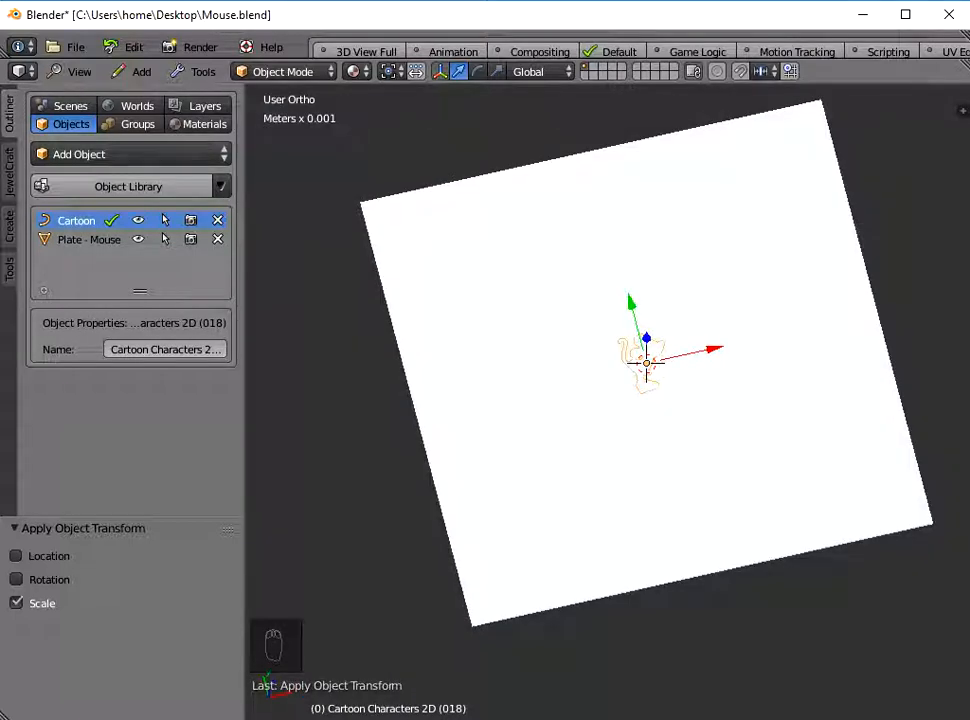
# Scale all points of the mouse curve by about 5.73 in Edit Mode and return to Object Mode
pyautogui.press('Tab')
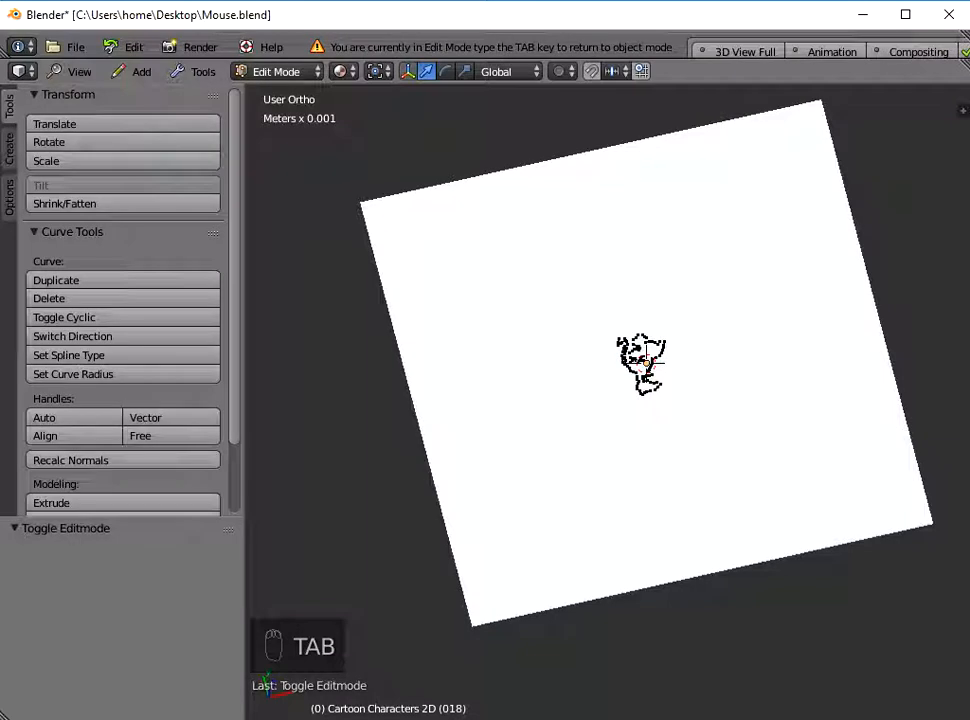
pyautogui.press('a')
pyautogui.press('a')
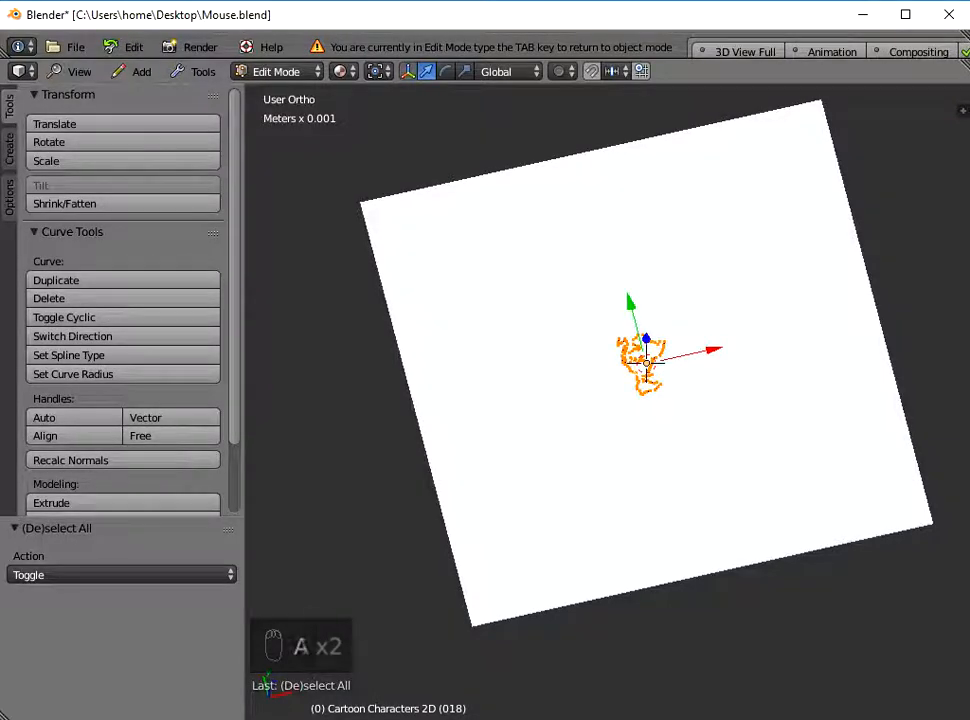
pyautogui.press('s')
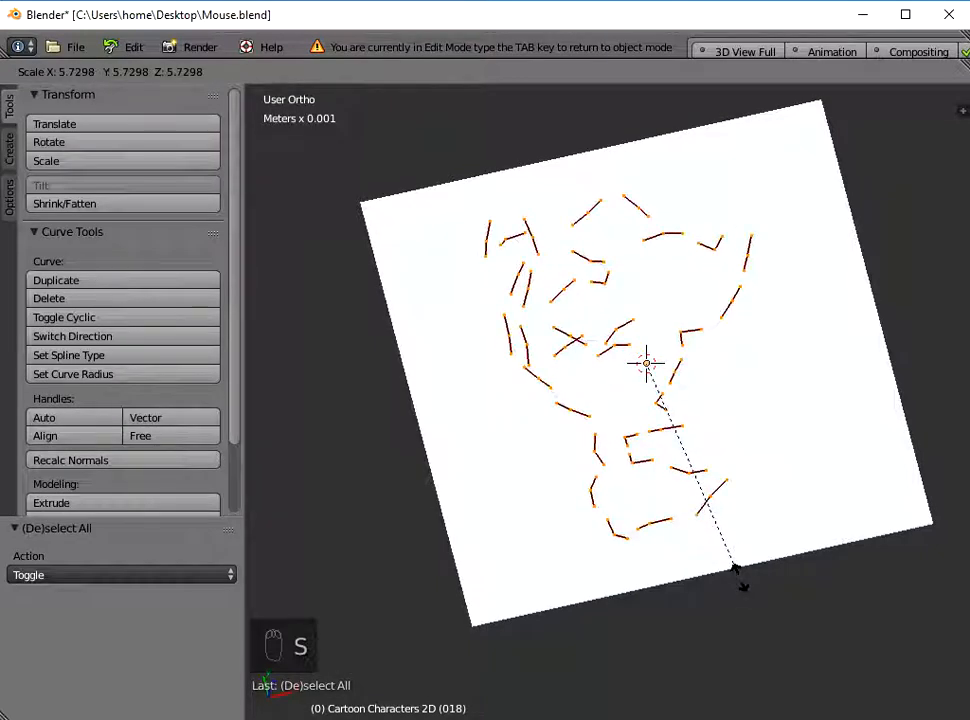
pyautogui.click(742, 580)
pyautogui.scroll(2, 607, 401)
pyautogui.scroll(-3, 607, 401)
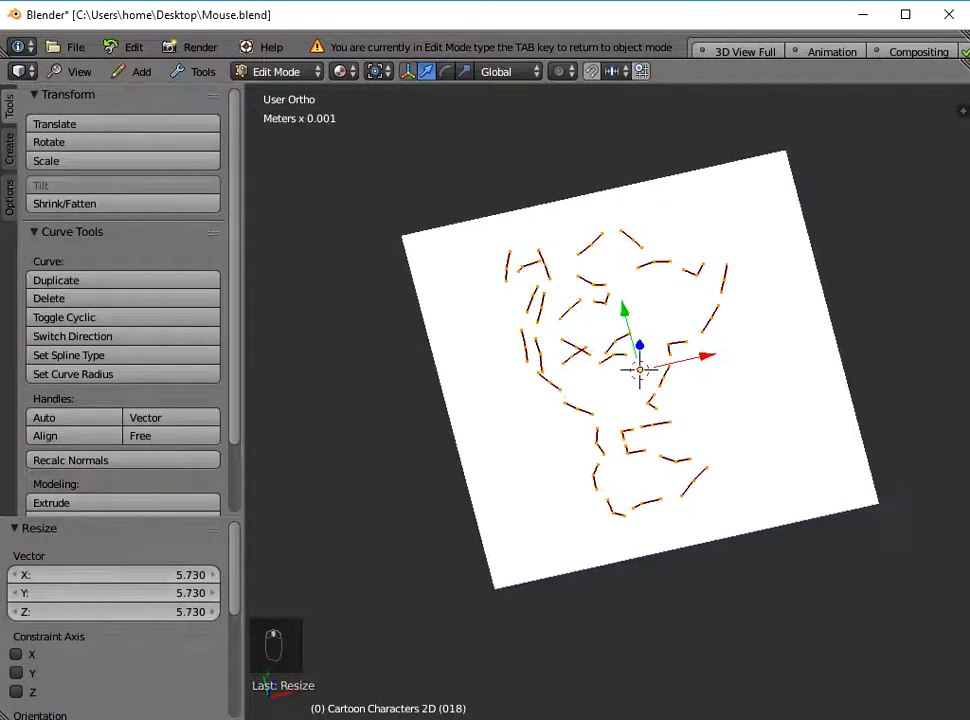
pyautogui.moveTo(607, 401); pyautogui.dragTo(616, 346, button='middle')
pyautogui.press('a')
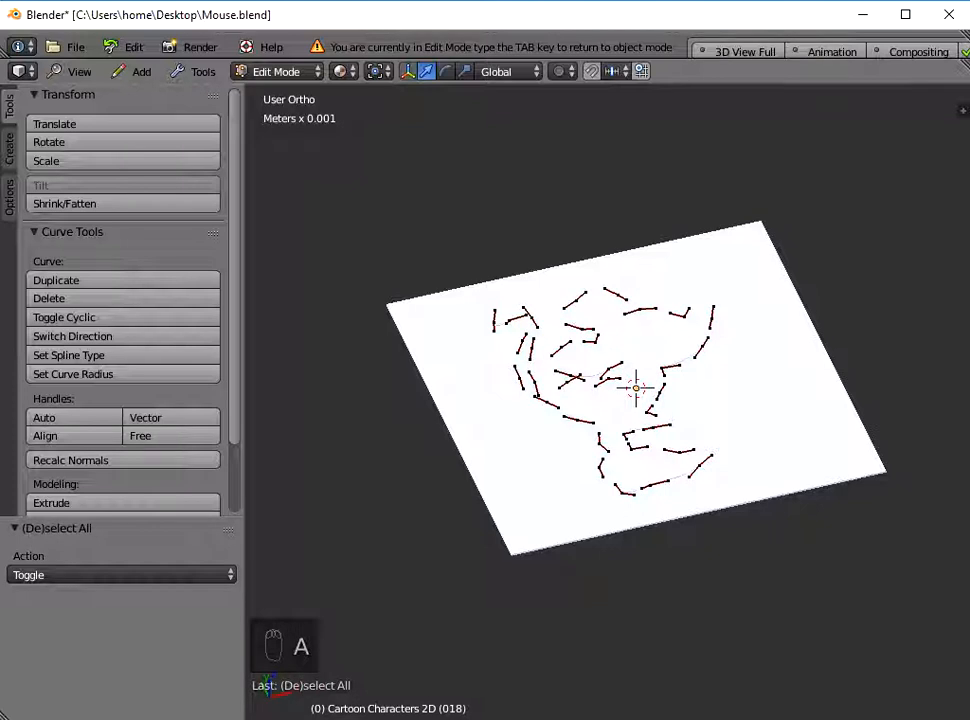
pyautogui.press('Tab')
pyautogui.moveTo(616, 346); pyautogui.dragTo(670, 320, button='middle')
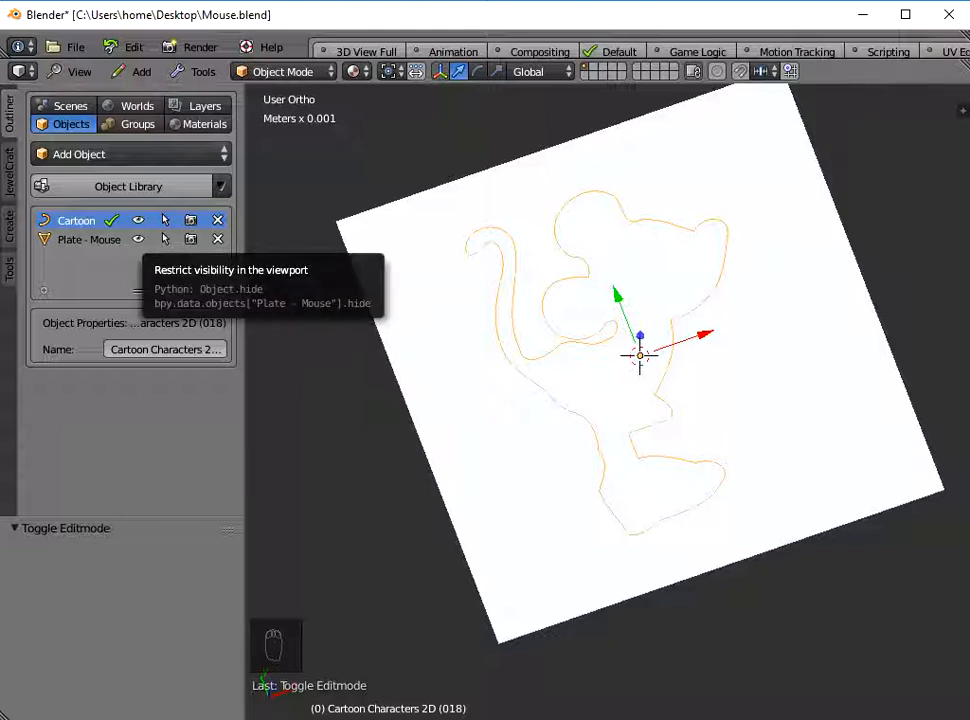
# Hide Plate - Mouse and nudge the curve point under the mouse's snout slightly along the X axis in Edit Mode
pyautogui.click(138, 239)
pyautogui.moveTo(640, 420); pyautogui.dragTo(588, 460, button='middle')
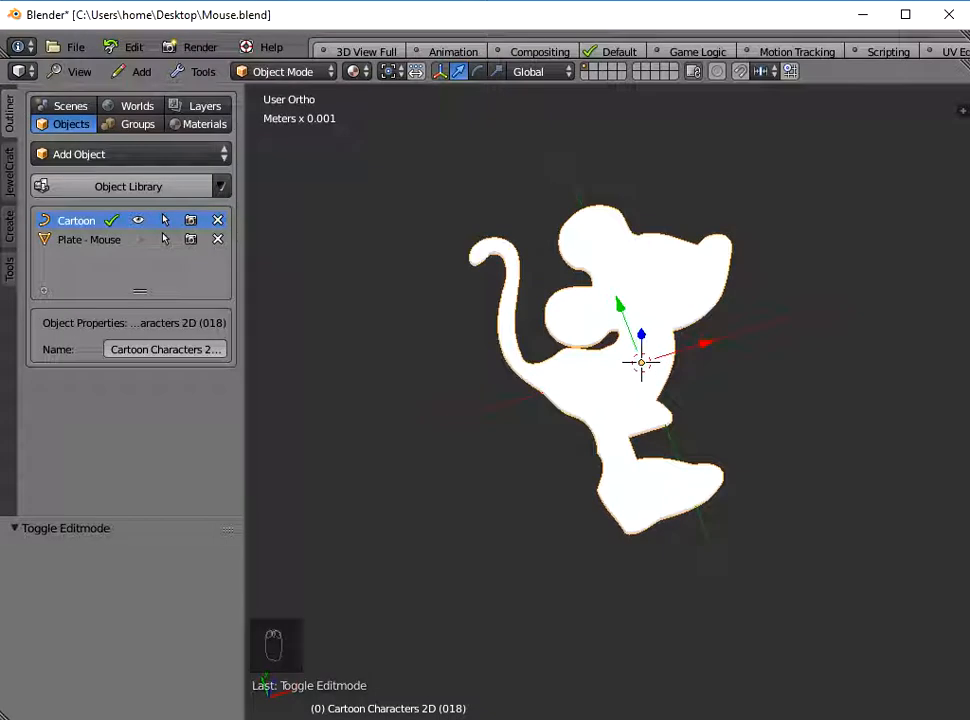
pyautogui.press('Tab')
pyautogui.rightClick(721, 294)
pyautogui.keyDown('shift'); pyautogui.moveTo(721, 294); pyautogui.dragTo(614, 439, button='middle'); pyautogui.keyUp('shift')
pyautogui.scroll(2, 614, 439)
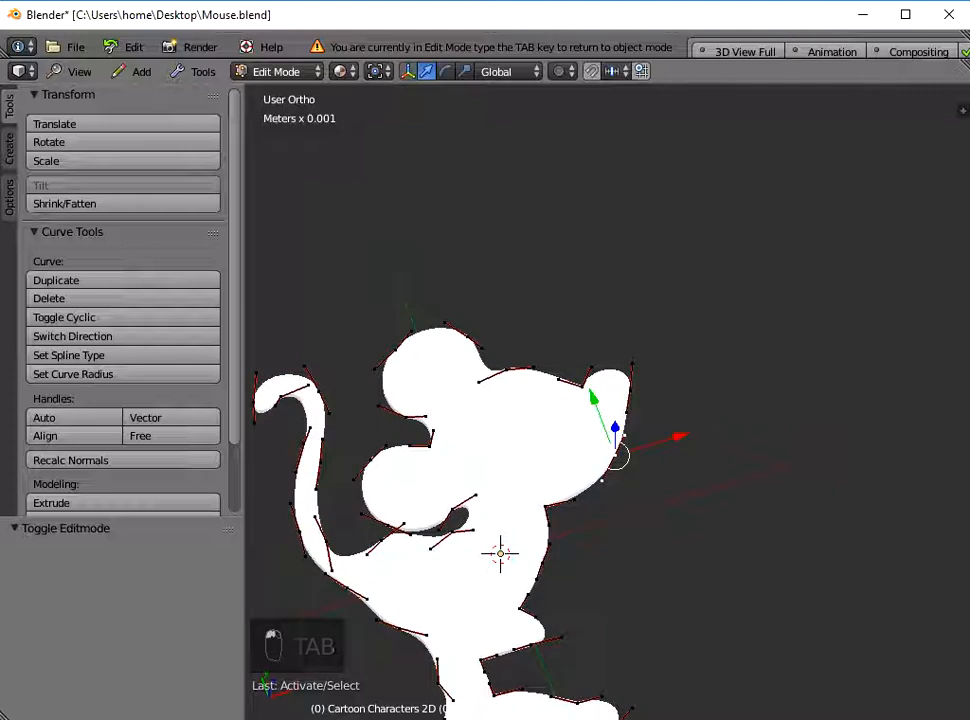
pyautogui.press('g')
pyautogui.press('x')
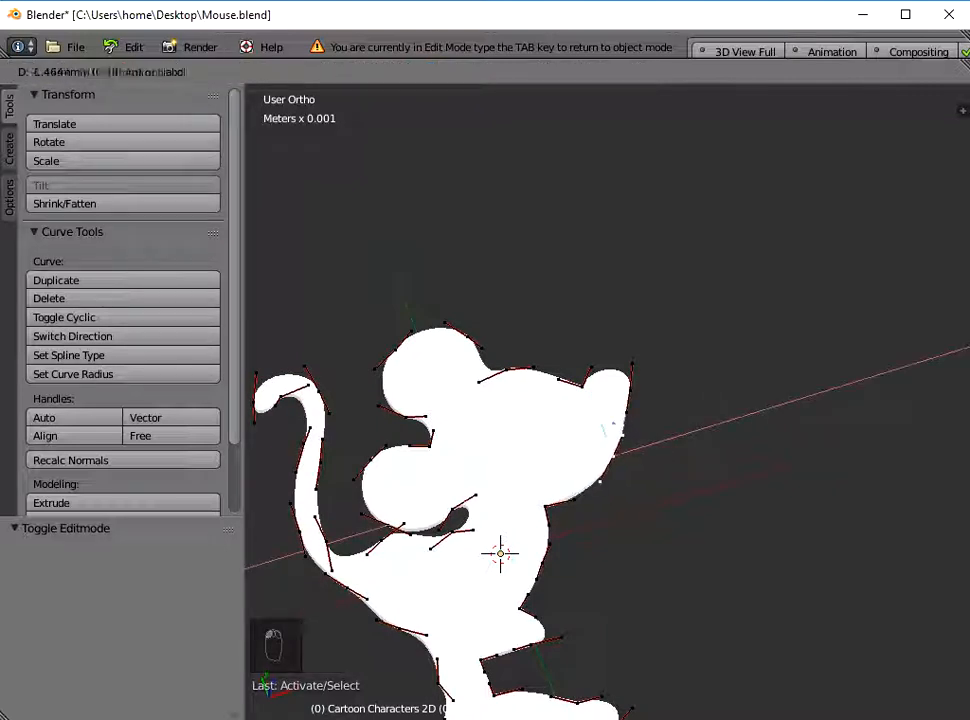
pyautogui.moveTo(676, 438); pyautogui.dragTo(680, 437)
# Lower the curve point on the mouse's forehead slightly along the Y axis, deselect everything and return to Object Mode
pyautogui.rightClick(506, 369)
pyautogui.moveTo(484, 313)
pyautogui.mouseDown()
pyautogui.moveTo(475, 287)
pyautogui.moveTo(487, 319)
pyautogui.mouseUp()
pyautogui.press('a')
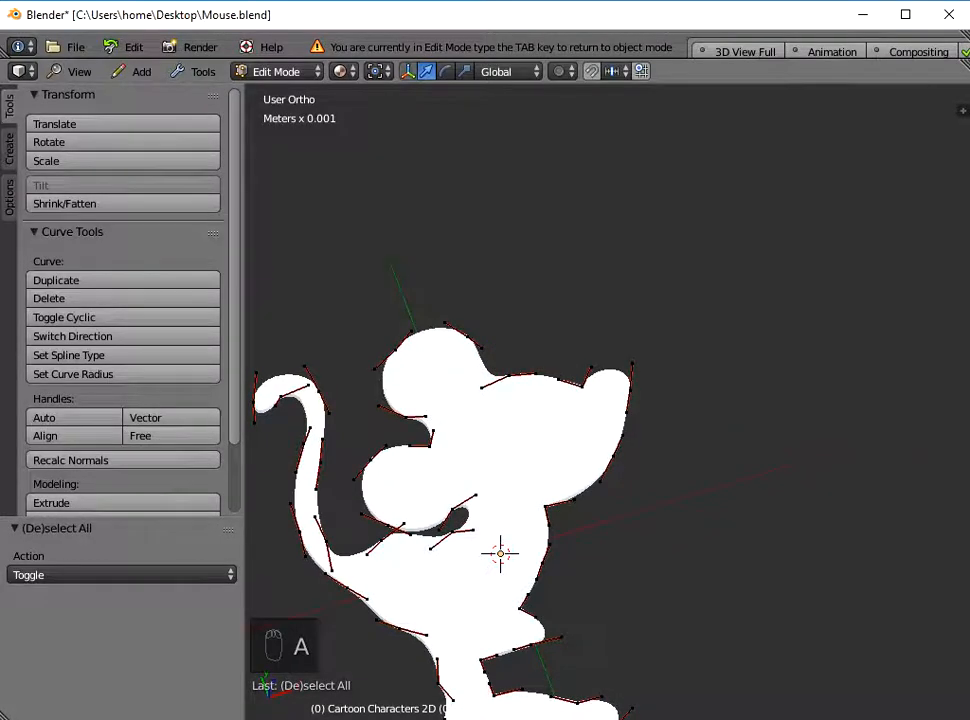
pyautogui.press('Tab')
pyautogui.scroll(-3, 607, 402)
pyautogui.keyDown('shift'); pyautogui.moveTo(545, 491); pyautogui.dragTo(612, 439, button='middle'); pyautogui.keyUp('shift')
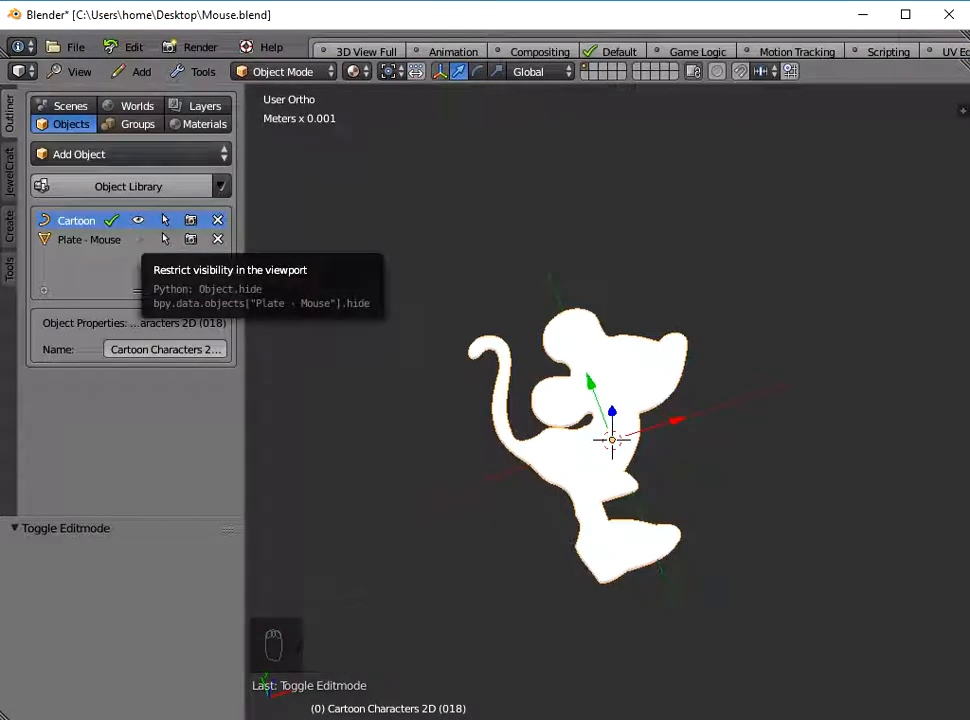
# Show Plate - Mouse again and set the mouse curve's extrude amount to 4 mm
pyautogui.click(138, 239)
pyautogui.moveTo(656, 420)
pyautogui.mouseDown(button='middle')
pyautogui.moveTo(656, 380)
pyautogui.moveTo(656, 415)
pyautogui.mouseUp(button='middle')
pyautogui.rightClick(656, 415)
pyautogui.click(652, 409)
pyautogui.press('n')
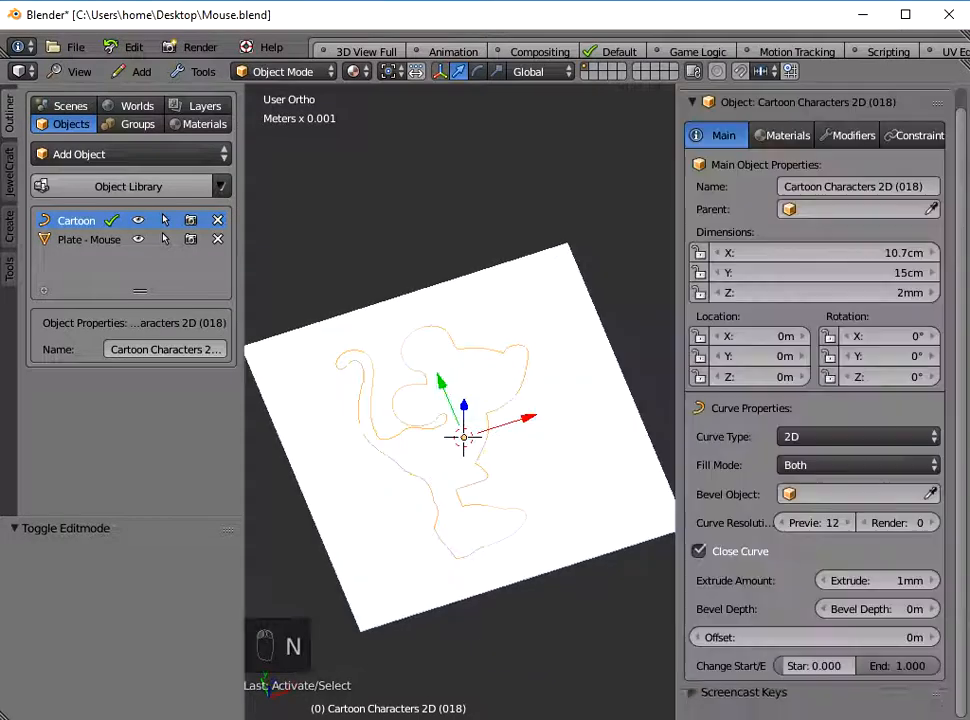
pyautogui.keyDown('shift'); pyautogui.moveTo(463, 437); pyautogui.dragTo(506, 376, button='middle'); pyautogui.keyUp('shift')
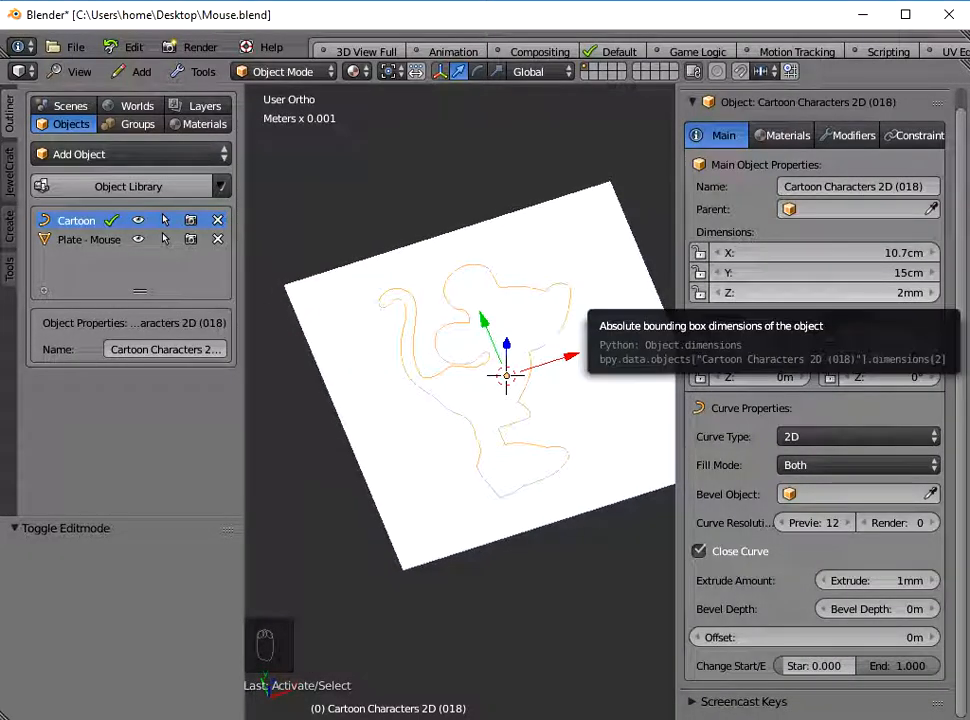
pyautogui.moveTo(470, 430)
pyautogui.mouseDown(button='middle')
pyautogui.moveTo(470, 280)
pyautogui.moveTo(470, 430)
pyautogui.mouseUp(button='middle')
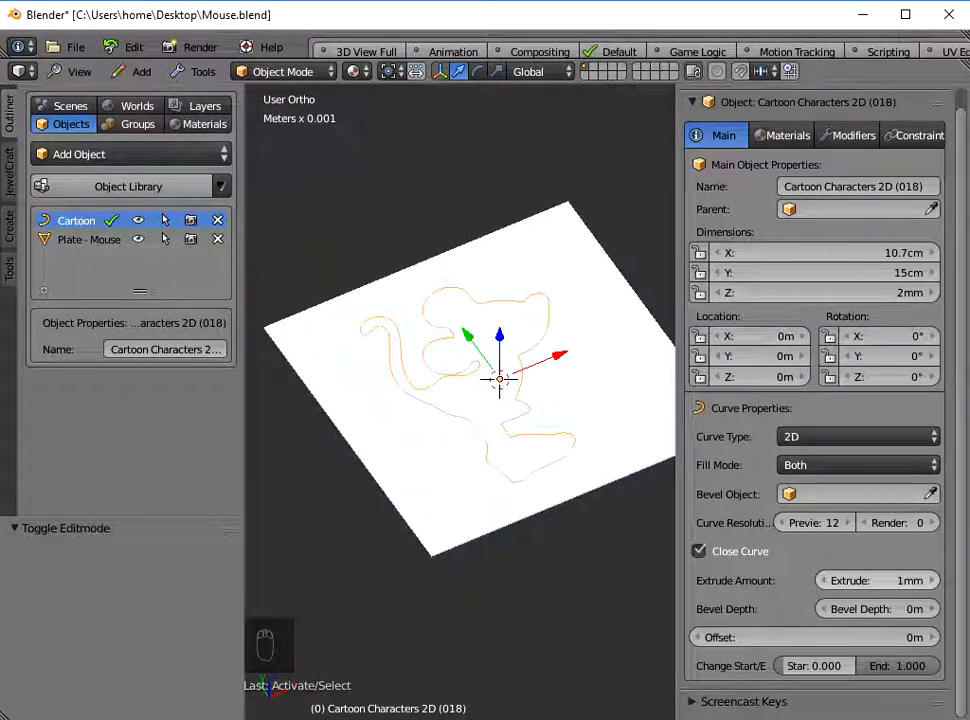
pyautogui.click(836, 580)
pyautogui.write('4mm')
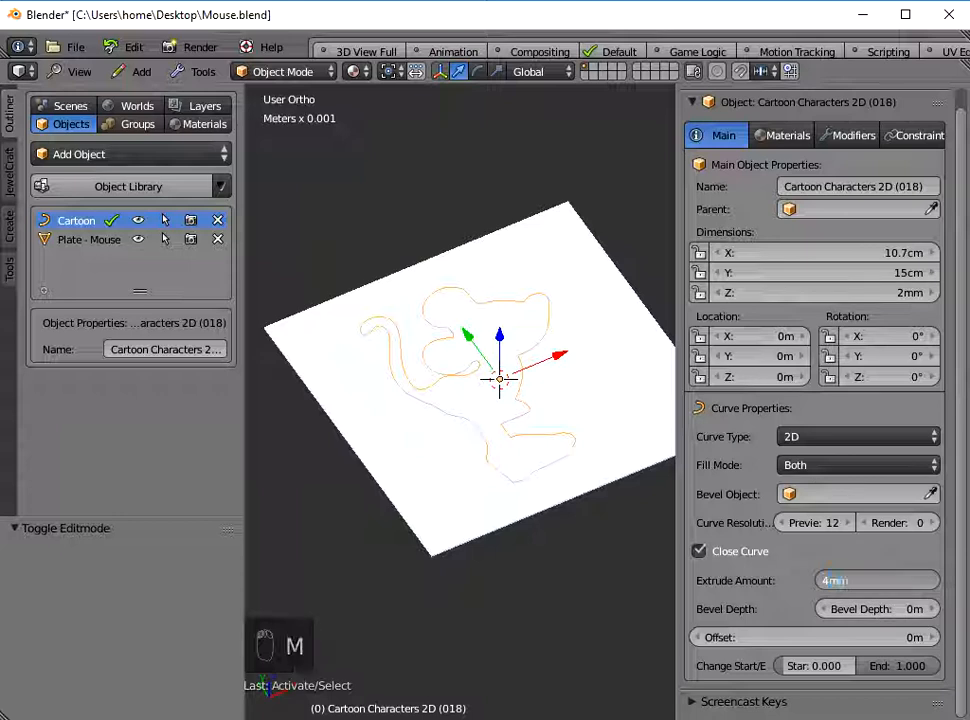
pyautogui.press('Return')
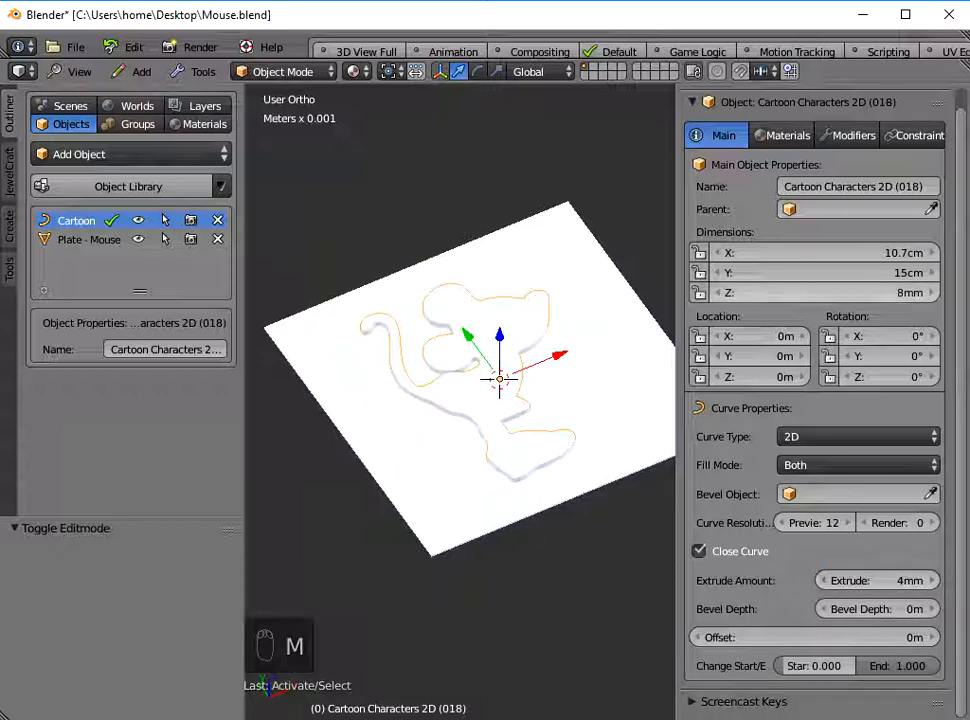
# Hide the object properties, convert the extruded mouse curve to a mesh and check its geometry in Edit Mode
pyautogui.moveTo(560, 450); pyautogui.dragTo(560, 340, button='middle')
pyautogui.moveTo(462, 305); pyautogui.dragTo(462, 405, button='middle')
pyautogui.scroll(2, 462, 405)
pyautogui.scroll(-2, 462, 405)
pyautogui.press('n')
pyautogui.moveTo(560, 400); pyautogui.dragTo(510, 412, button='middle')
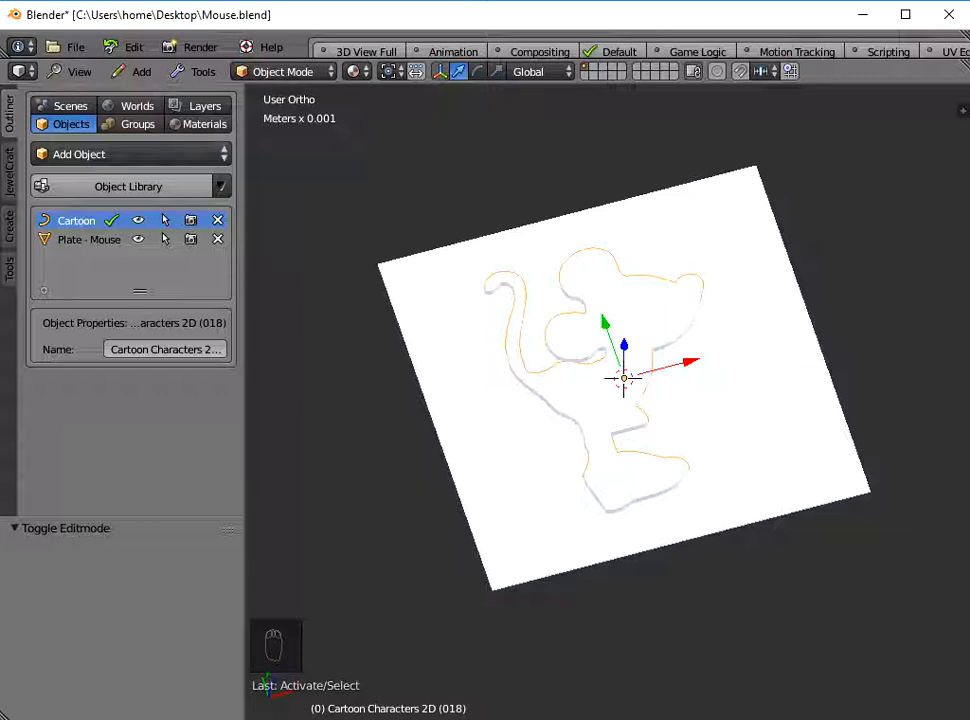
pyautogui.click(195, 71)
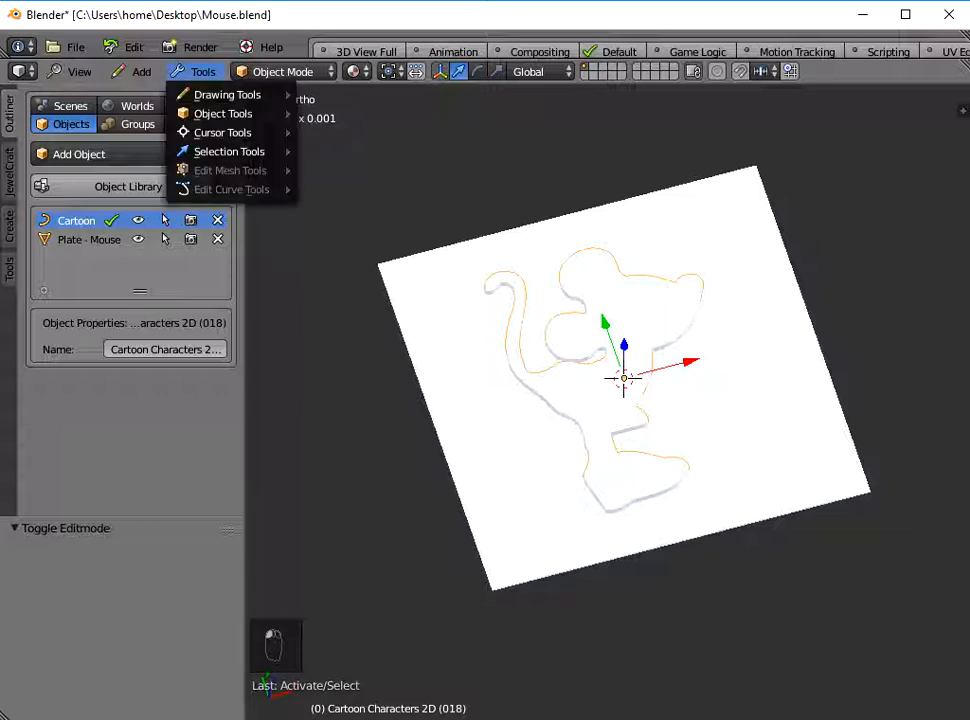
pyautogui.moveTo(225, 113)
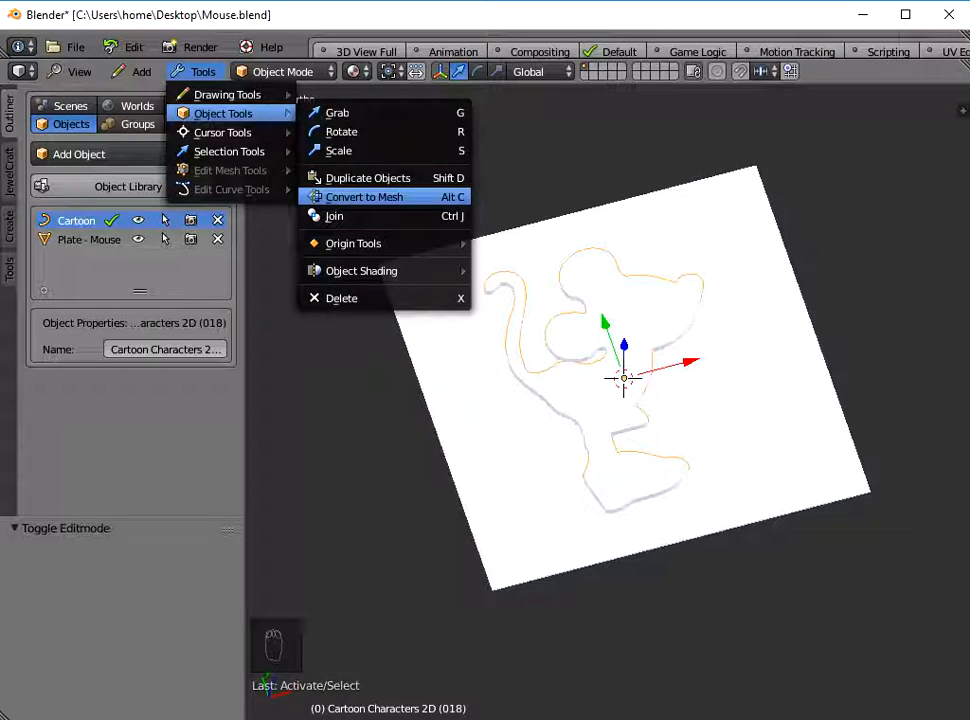
pyautogui.click(364, 197)
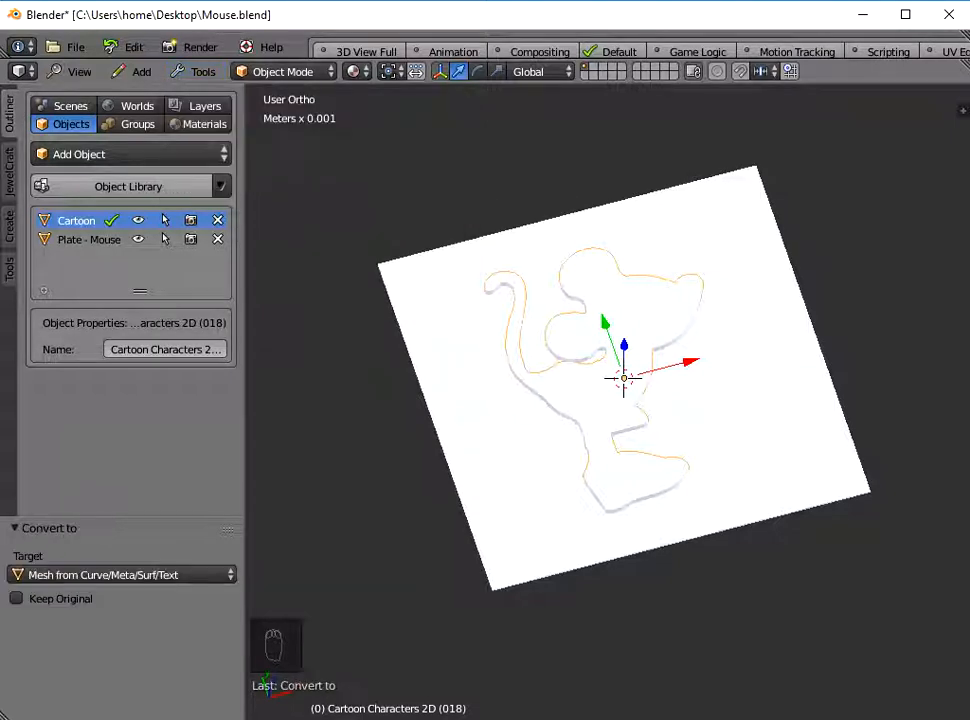
pyautogui.press('Tab')
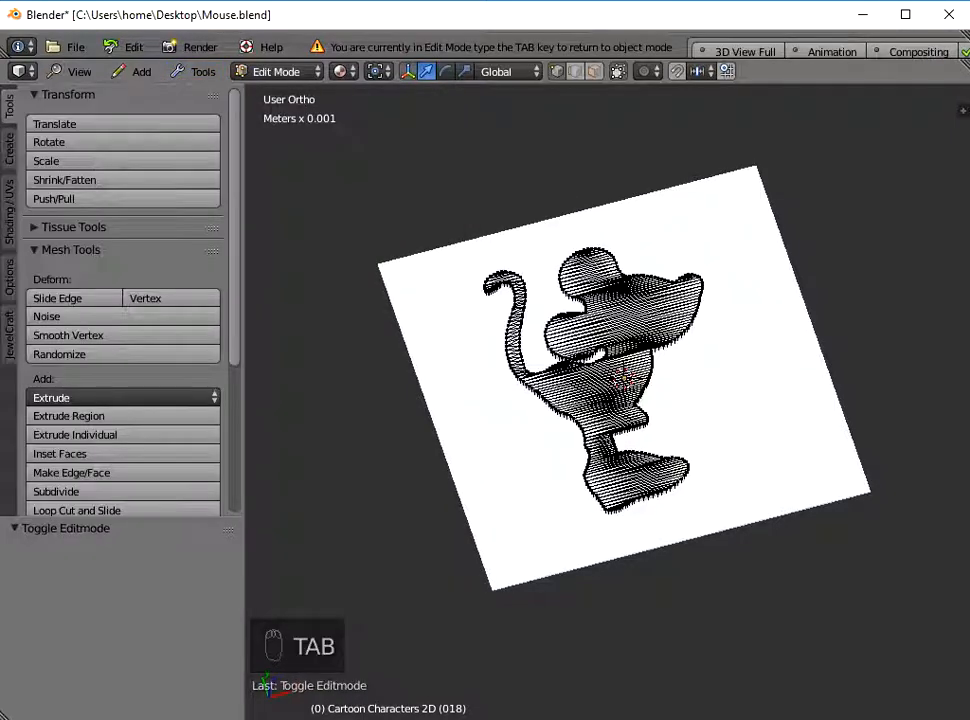
pyautogui.scroll(3, 620, 380)
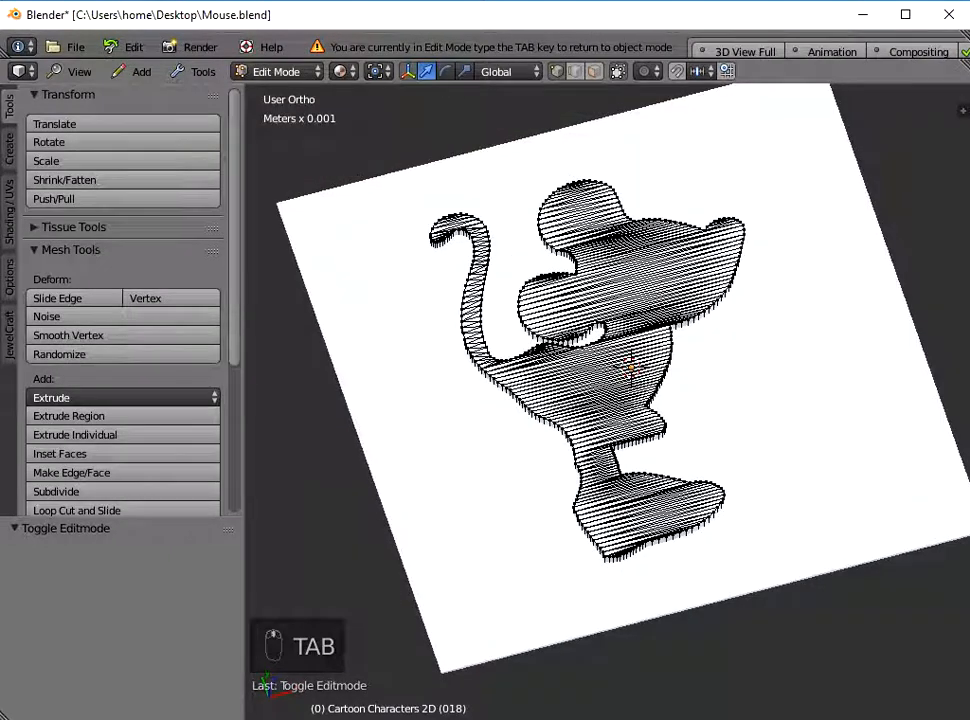
pyautogui.press('Tab')
pyautogui.moveTo(621, 382); pyautogui.dragTo(646, 437, button='middle')
# Subdivide the whole Plate - Mouse mesh six times with one cut each, deselect everything and return to Object Mode
pyautogui.rightClick(646, 437)
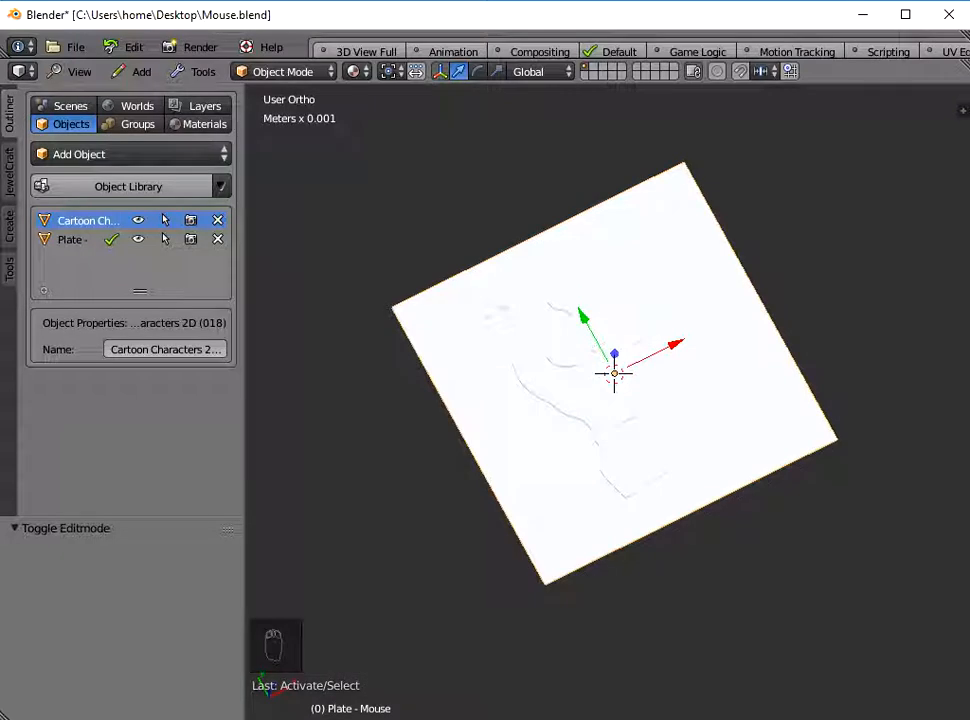
pyautogui.press('Tab')
pyautogui.moveTo(640, 420); pyautogui.dragTo(660, 400, button='middle')
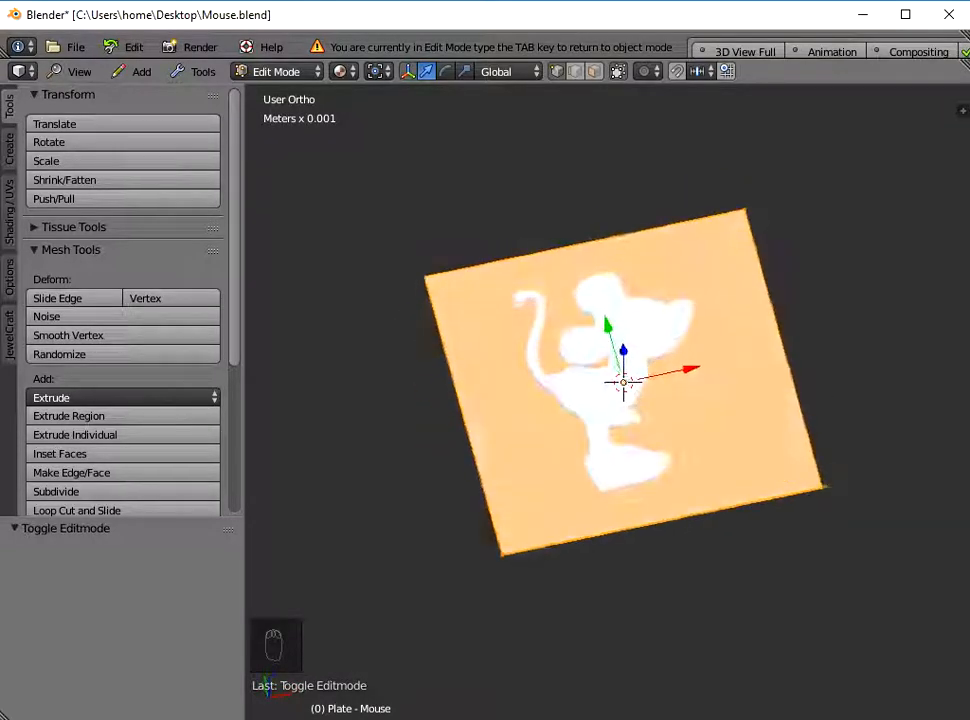
pyautogui.scroll(1, 627, 375)
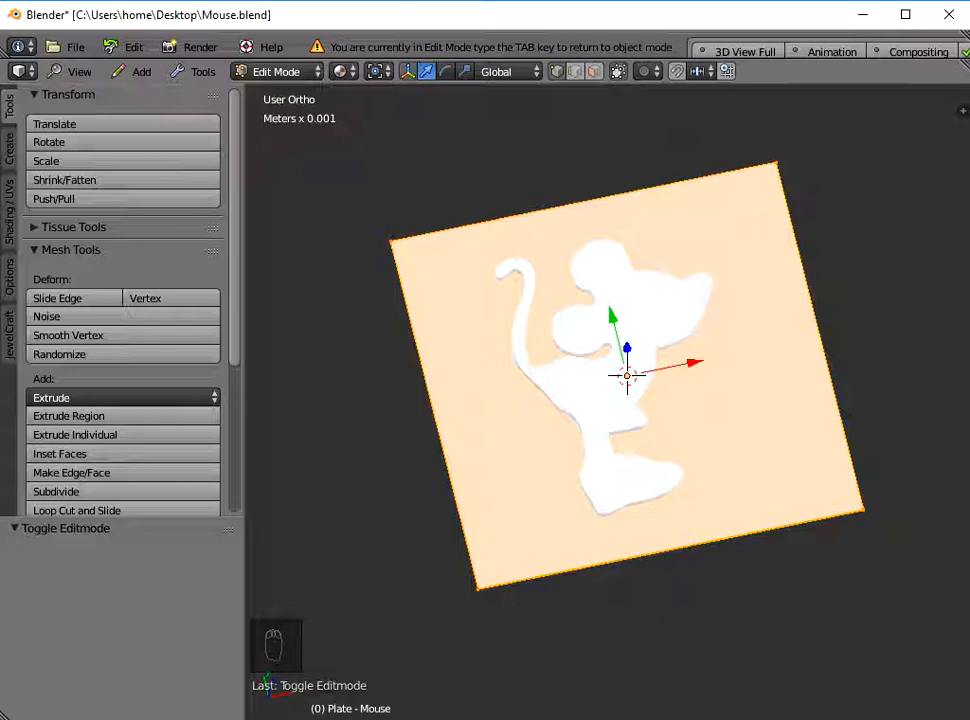
pyautogui.press('w')
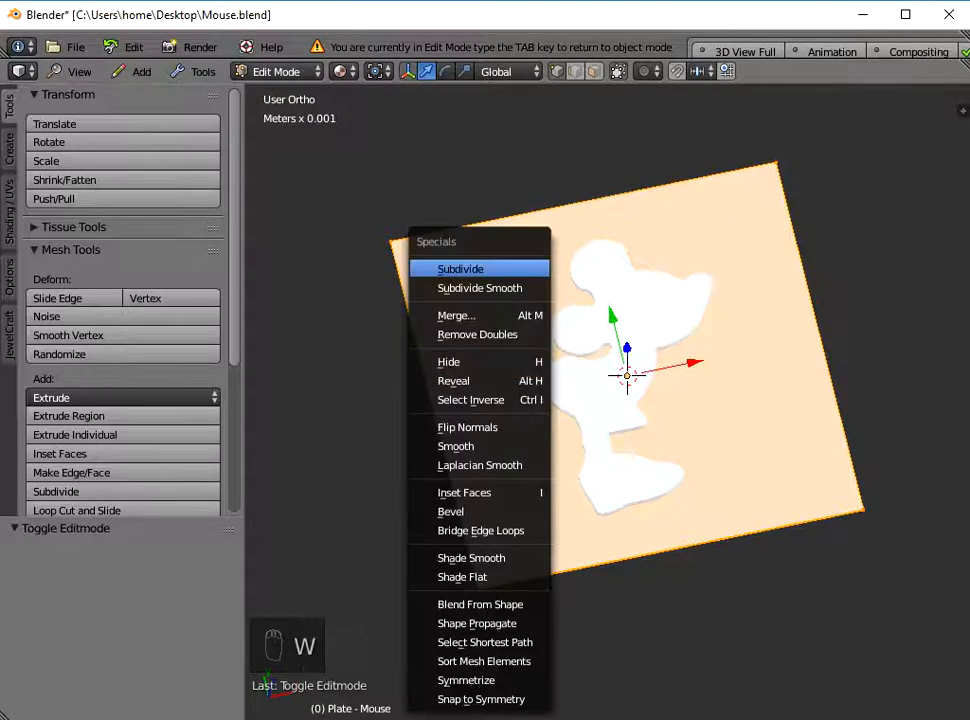
pyautogui.click(455, 268)
pyautogui.press('w')
pyautogui.click(455, 268)
pyautogui.press('w')
pyautogui.click(455, 268)
pyautogui.press('w')
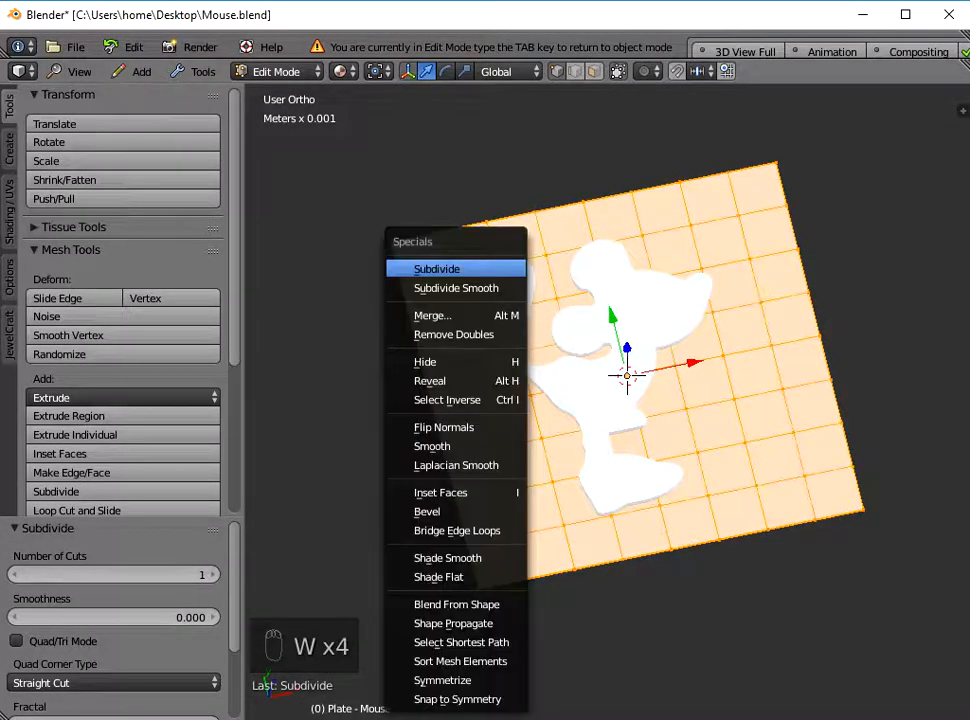
pyautogui.click(455, 268)
pyautogui.press('w')
pyautogui.click(455, 268)
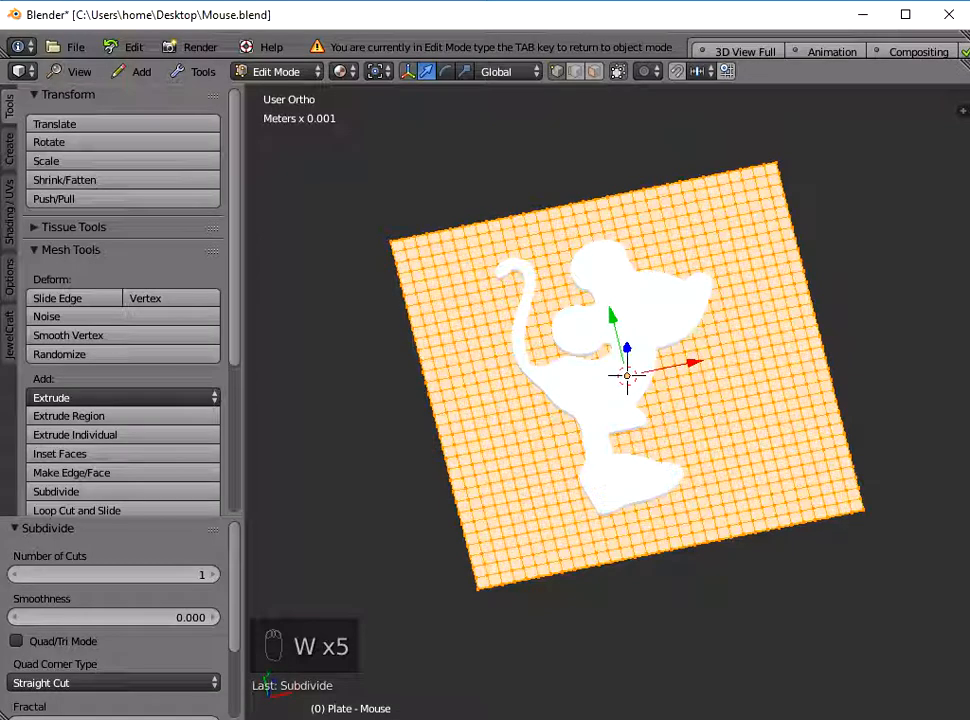
pyautogui.press('w')
pyautogui.click(455, 268)
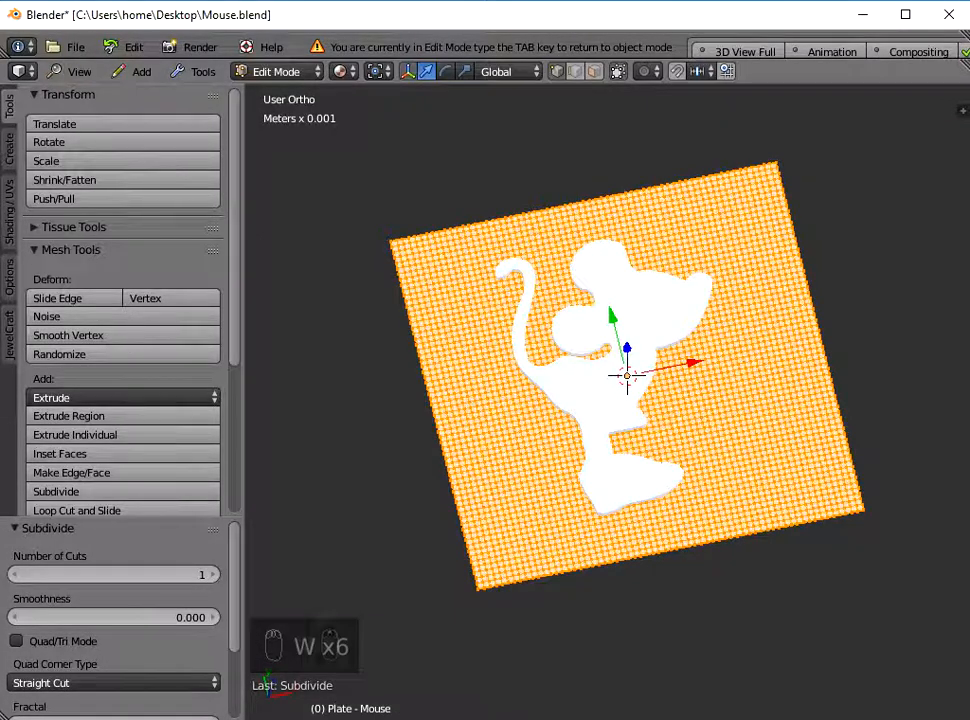
pyautogui.scroll(3, 606, 400)
pyautogui.scroll(-2, 606, 400)
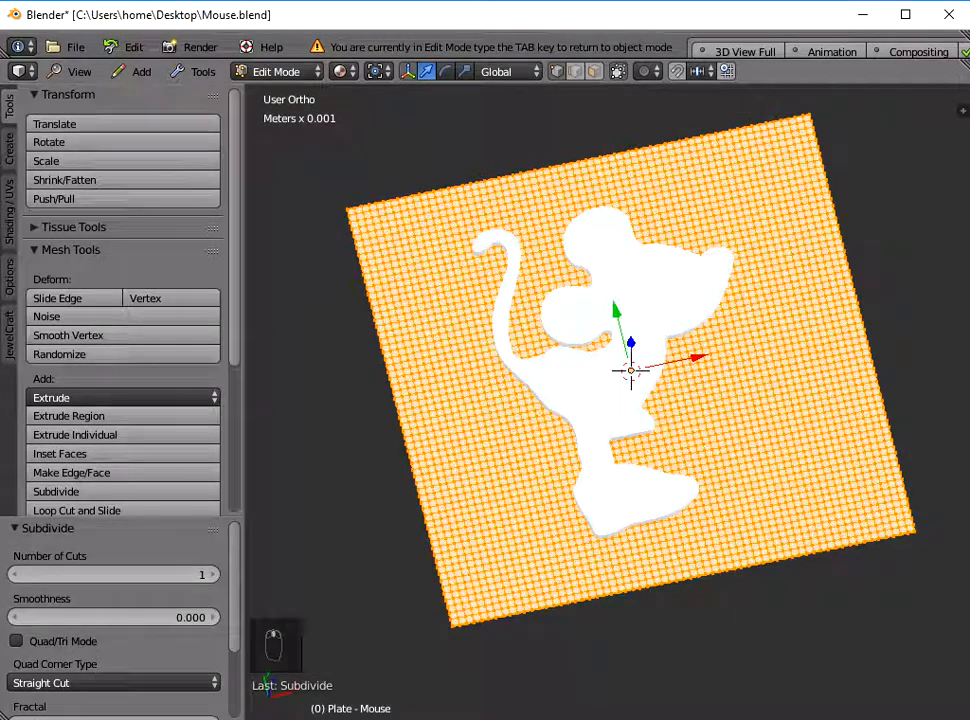
pyautogui.press('a')
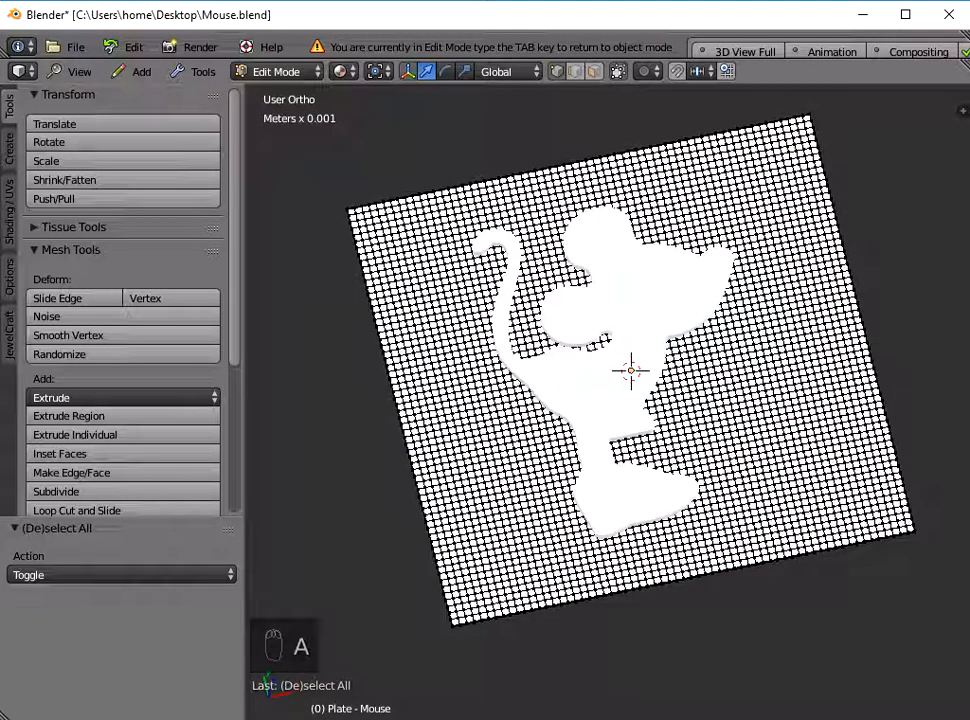
pyautogui.press('Tab')
pyautogui.keyDown('shift'); pyautogui.moveTo(631, 370); pyautogui.dragTo(544, 371, button='middle'); pyautogui.keyUp('shift')
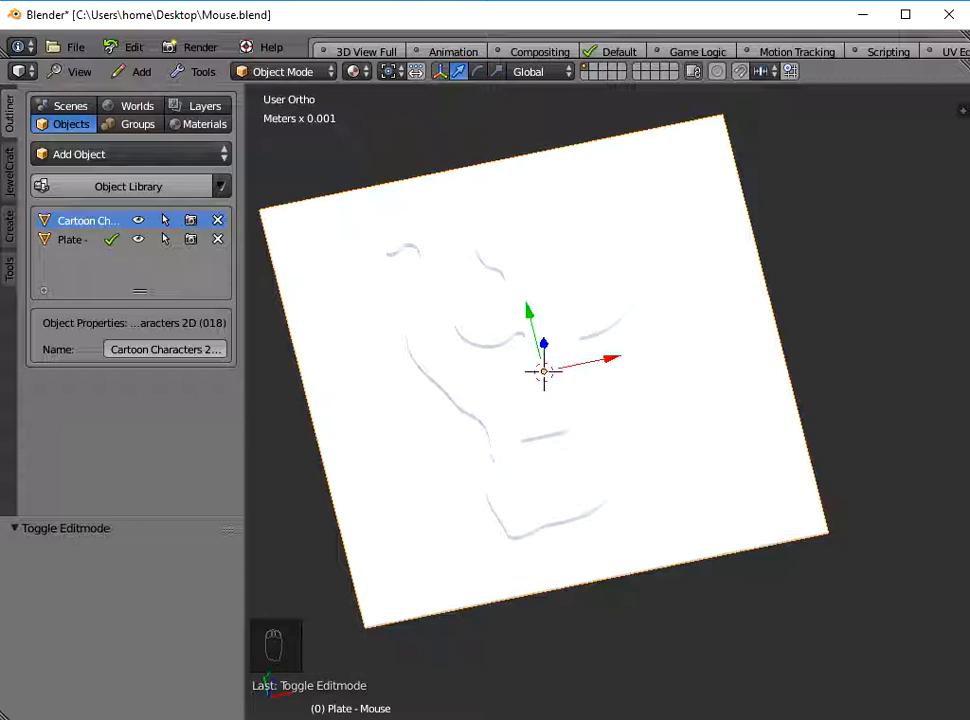
# Add a Boolean modifier to Plate - Mouse with the Difference operation and Cartoon Characters 2D (018) as its object, and apply it
pyautogui.press('n')
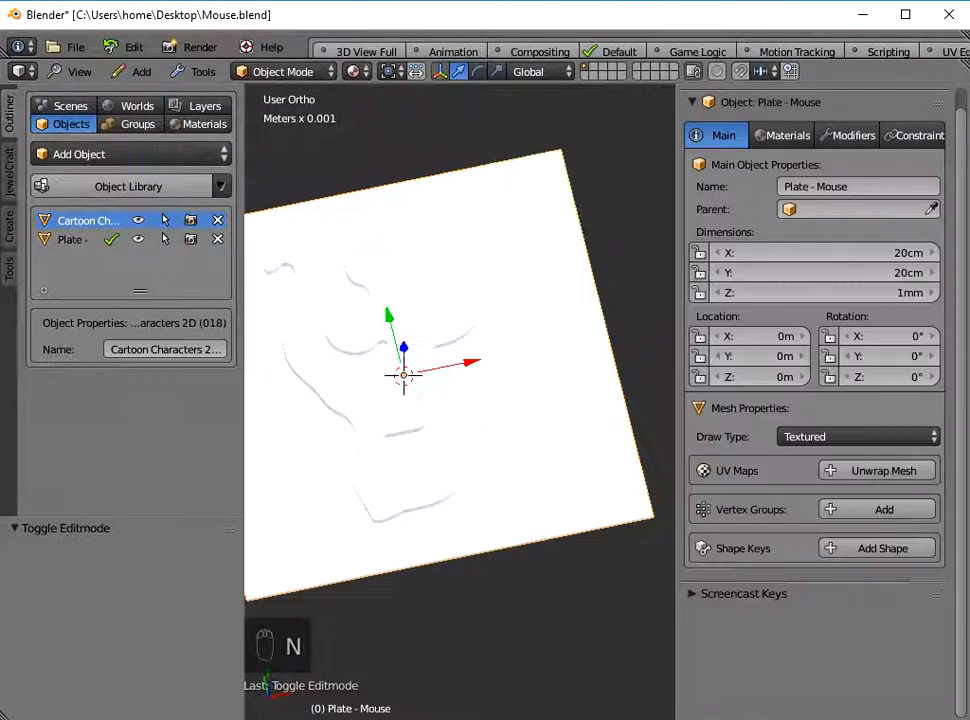
pyautogui.scroll(-2, 437, 372)
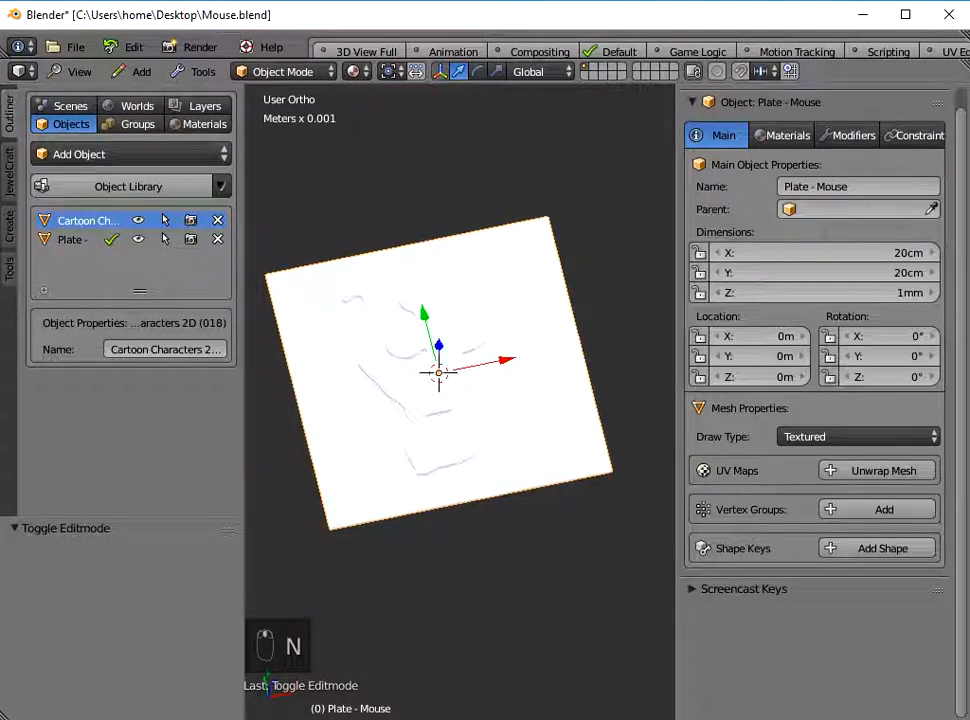
pyautogui.scroll(2, 437, 372)
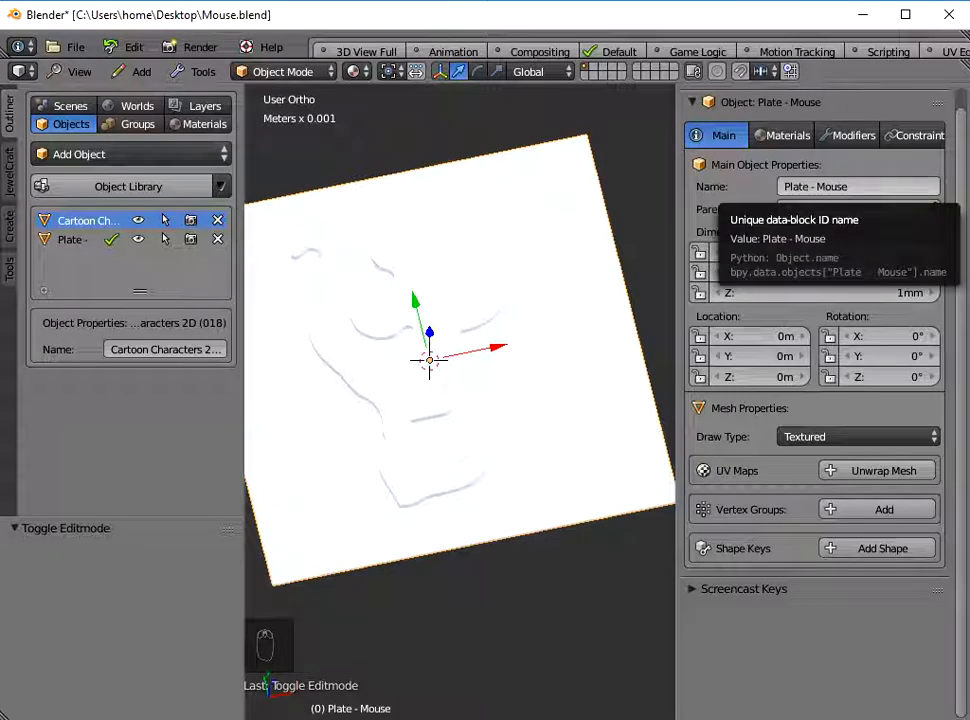
pyautogui.click(848, 135)
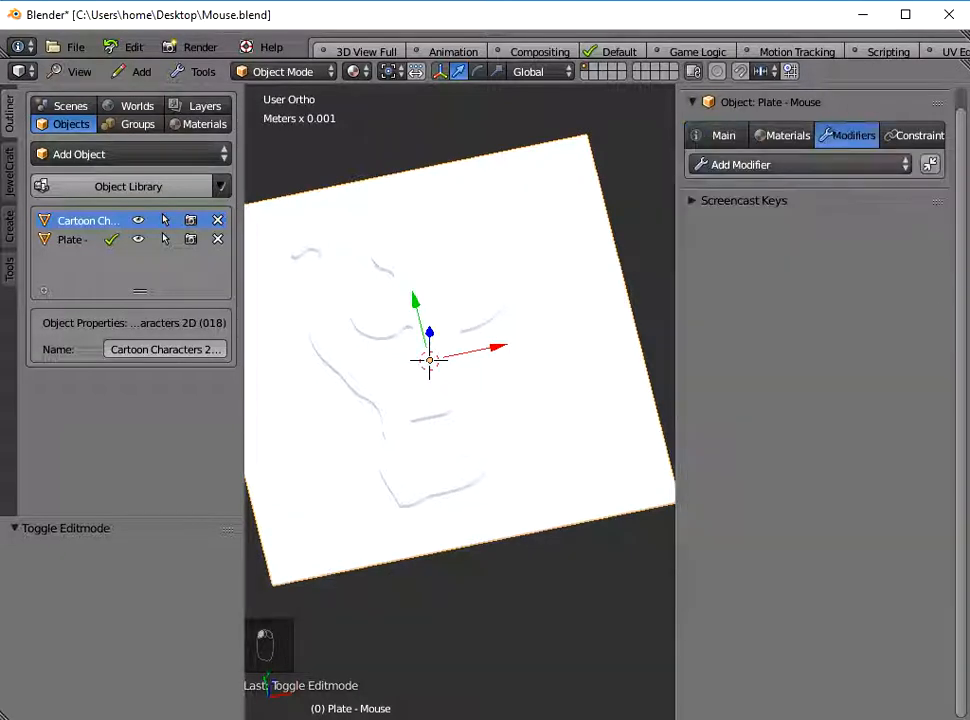
pyautogui.click(760, 164)
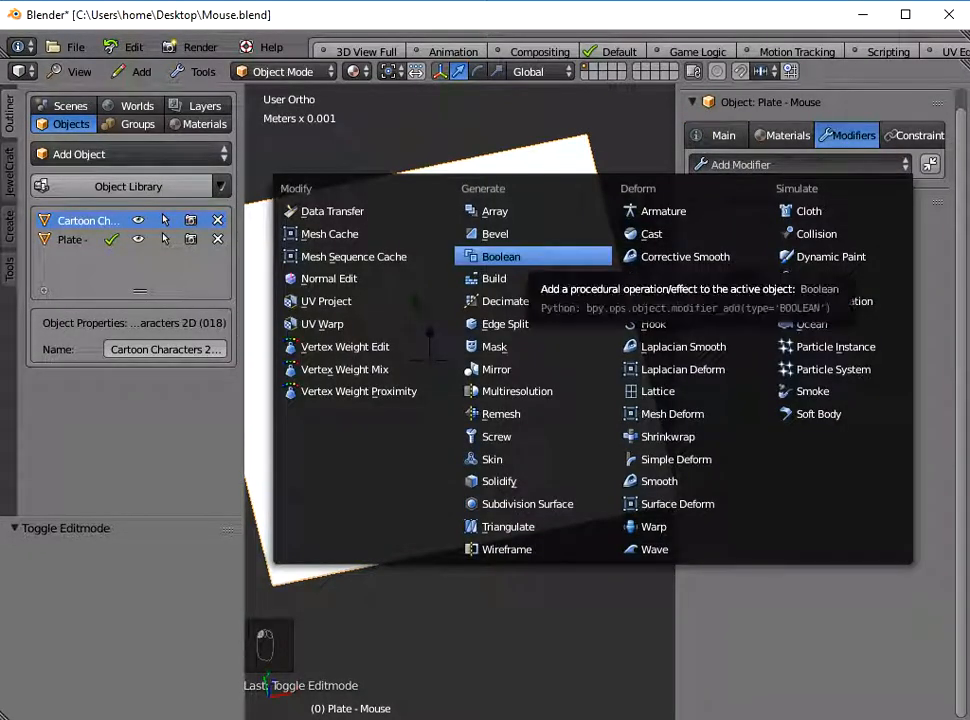
pyautogui.click(500, 256)
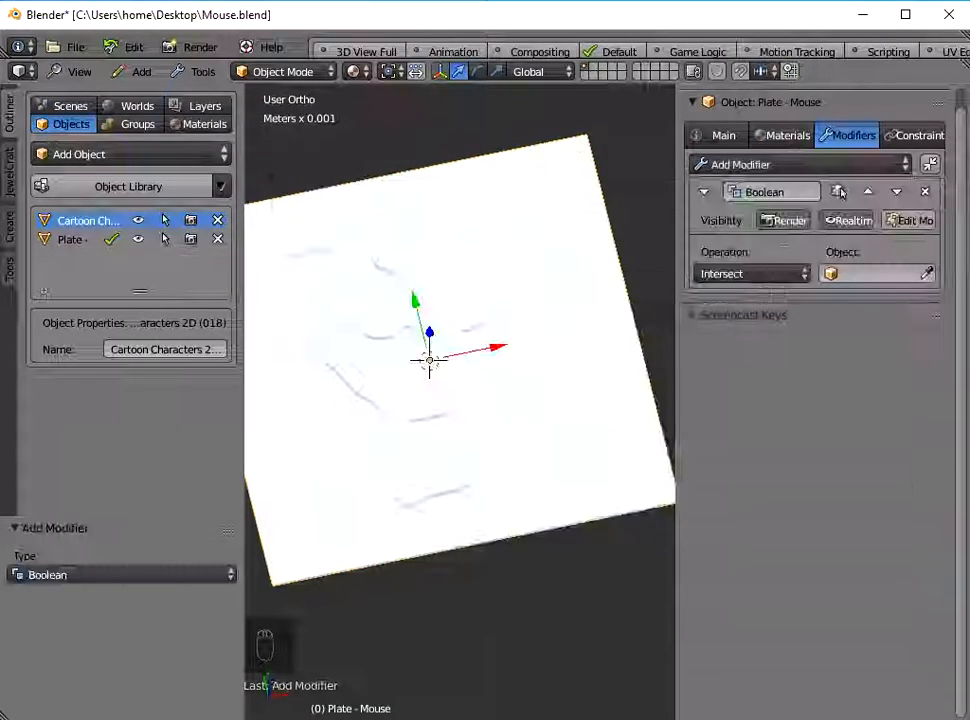
pyautogui.click(750, 273)
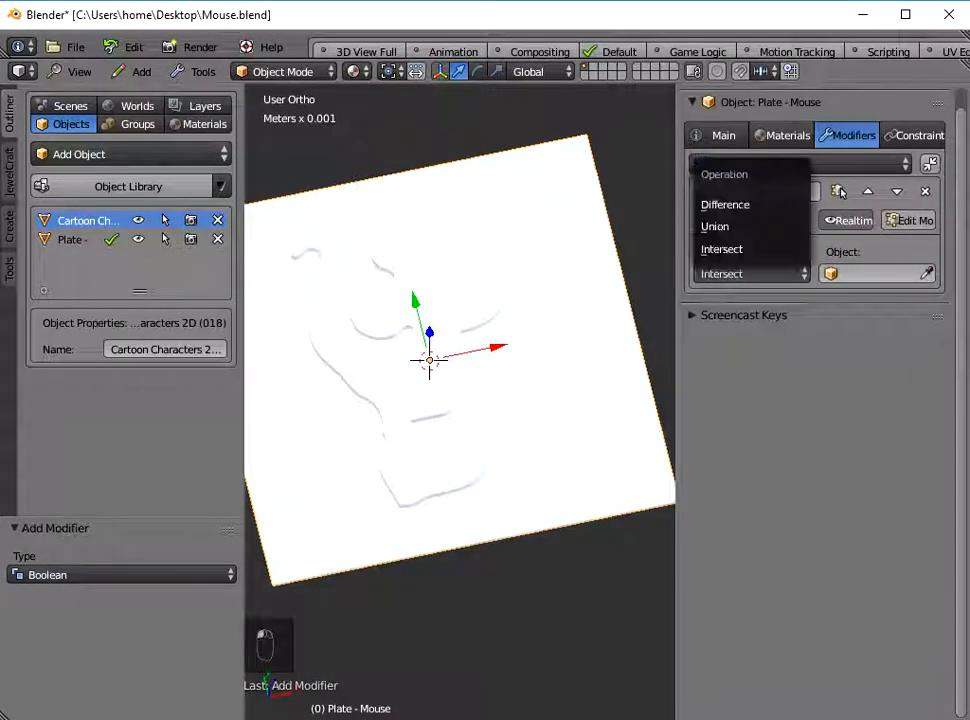
pyautogui.click(743, 204)
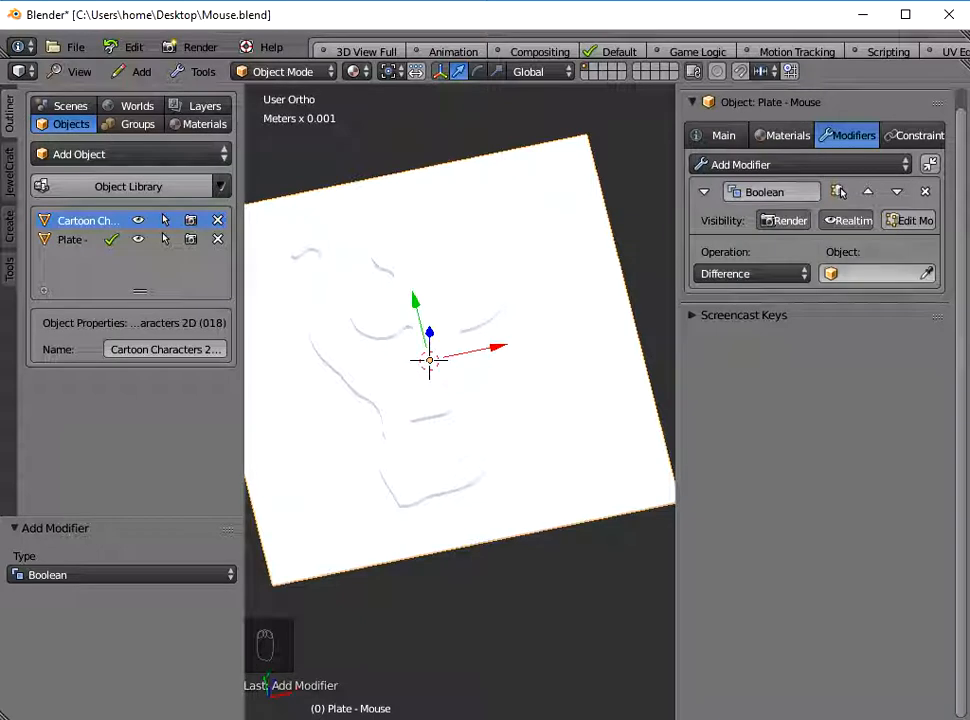
pyautogui.click(872, 273)
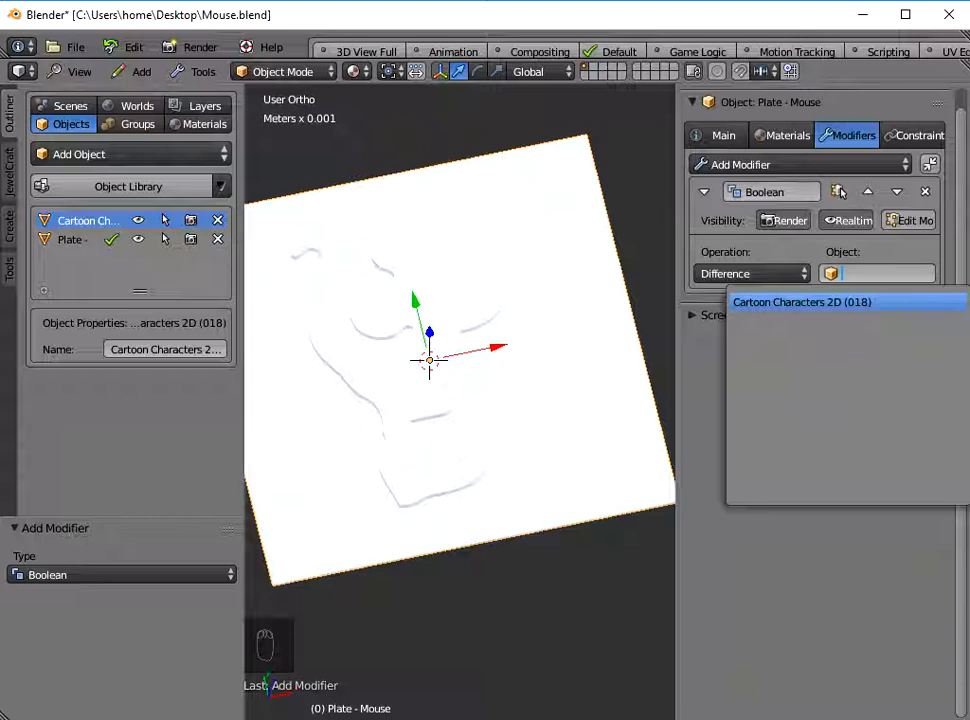
pyautogui.press('Return')
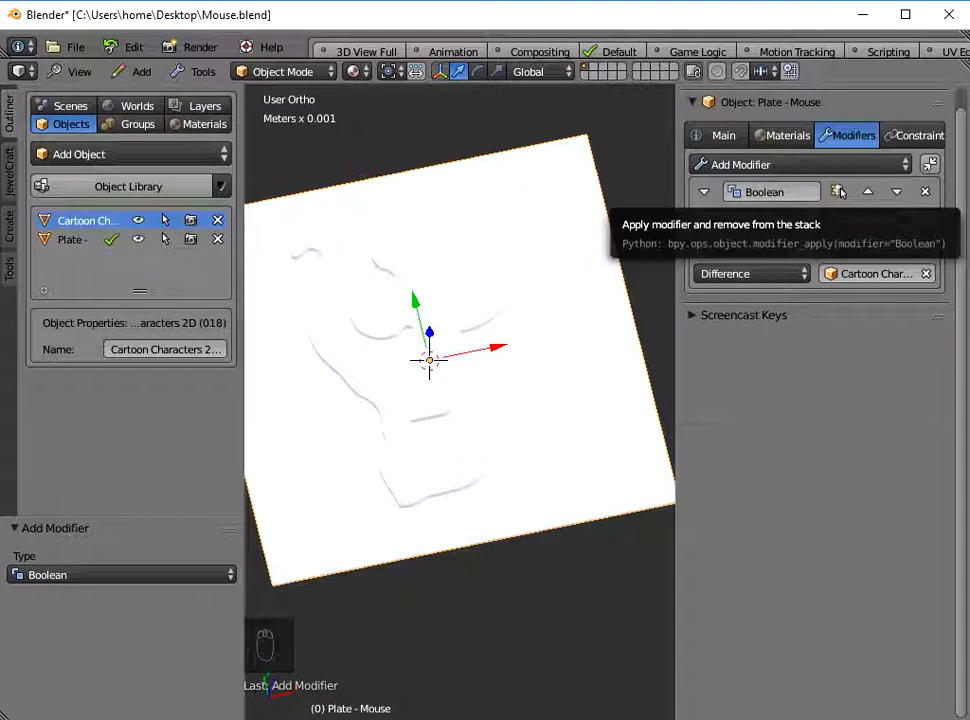
pyautogui.click(838, 191)
# Move the mouse mesh about 8.46 cm along X to expose the plate's cutout, and delete the mouse mesh
pyautogui.rightClick(440, 390)
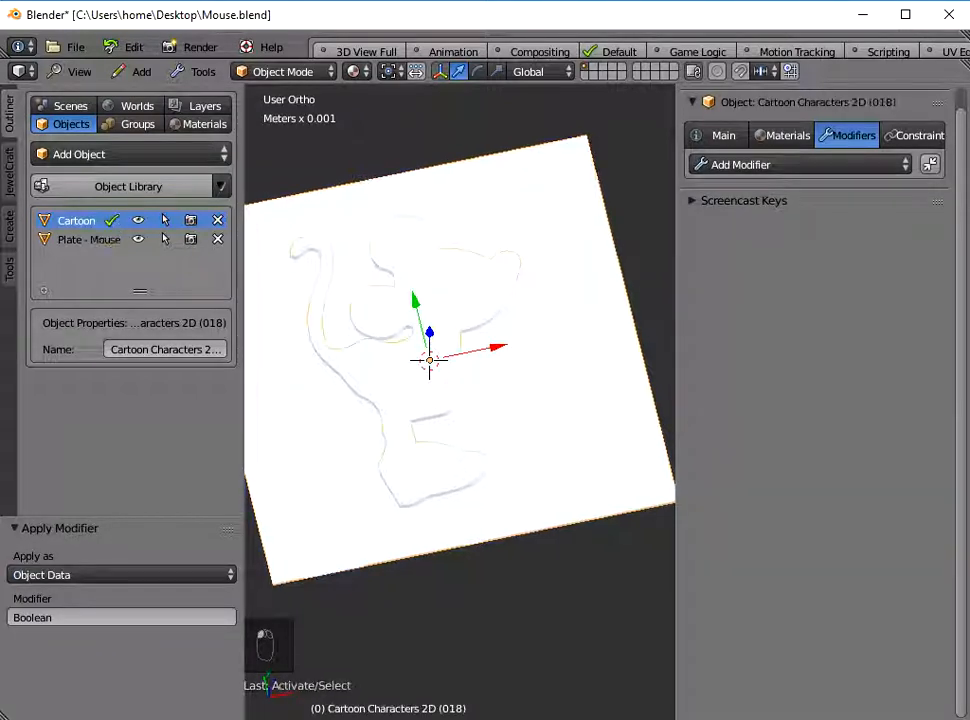
pyautogui.moveTo(497, 346); pyautogui.dragTo(669, 310)
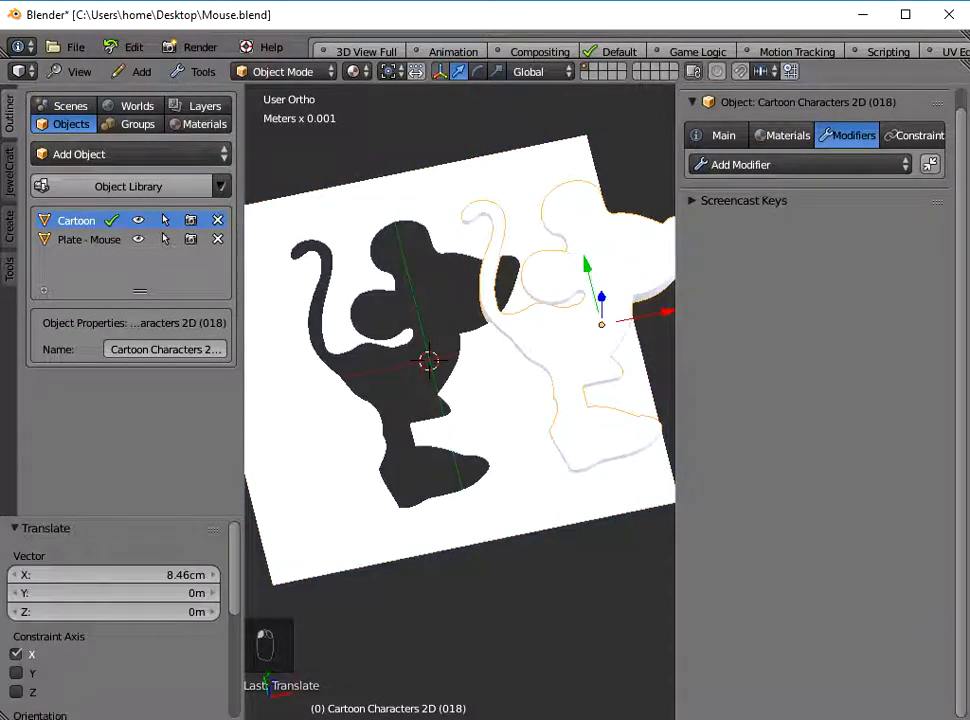
pyautogui.scroll(-2, 460, 400)
pyautogui.moveTo(460, 420); pyautogui.dragTo(460, 315, button='middle')
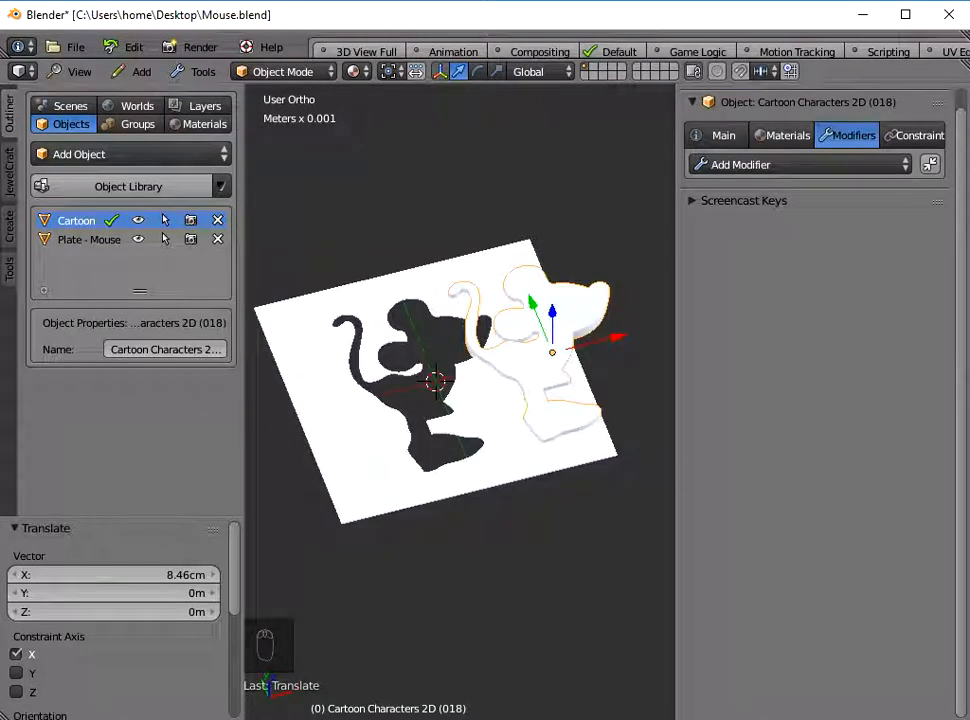
pyautogui.press('x')
pyautogui.click(533, 329)
# Select Plate - Mouse and export it as a Wavefront (.obj) file
pyautogui.click(513, 359)
pyautogui.moveTo(460, 315); pyautogui.dragTo(415, 320, button='middle')
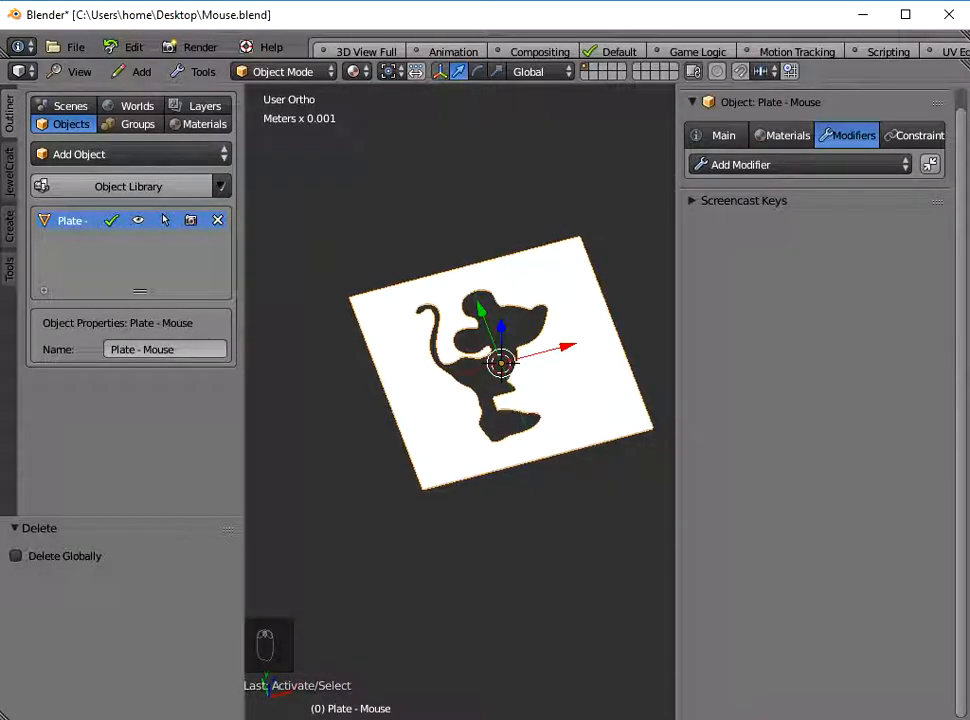
pyautogui.click(75, 47)
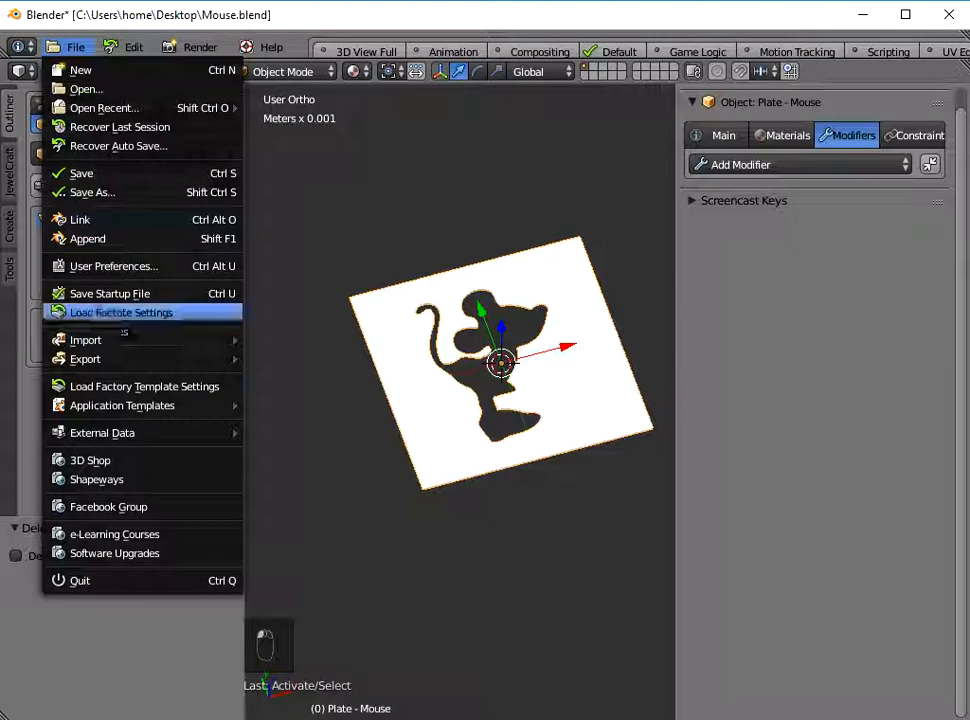
pyautogui.moveTo(140, 359)
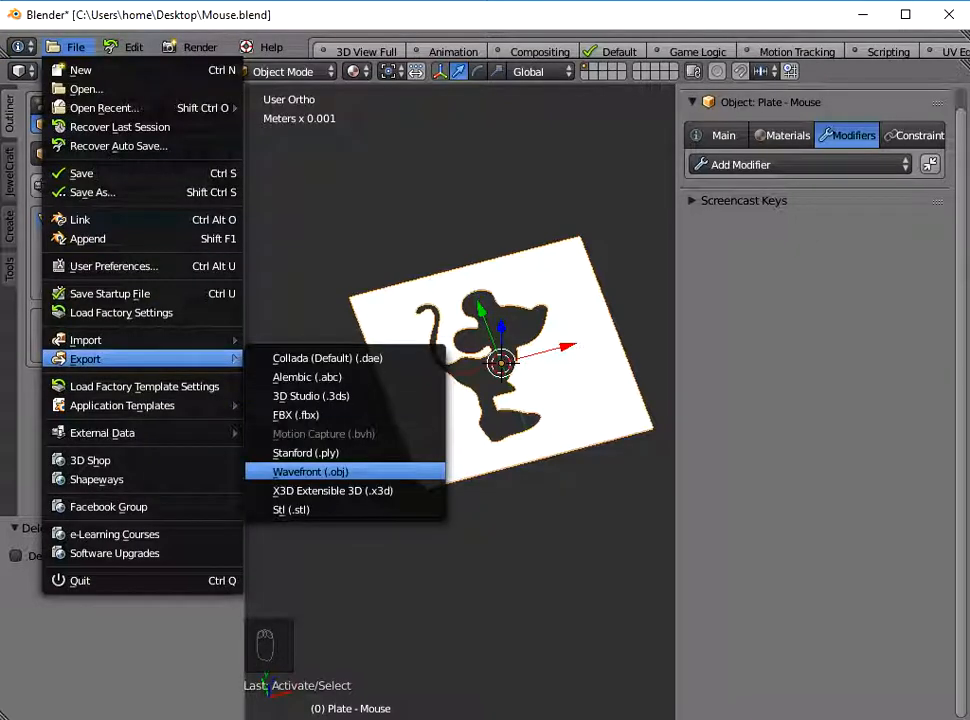
pyautogui.click(310, 471)
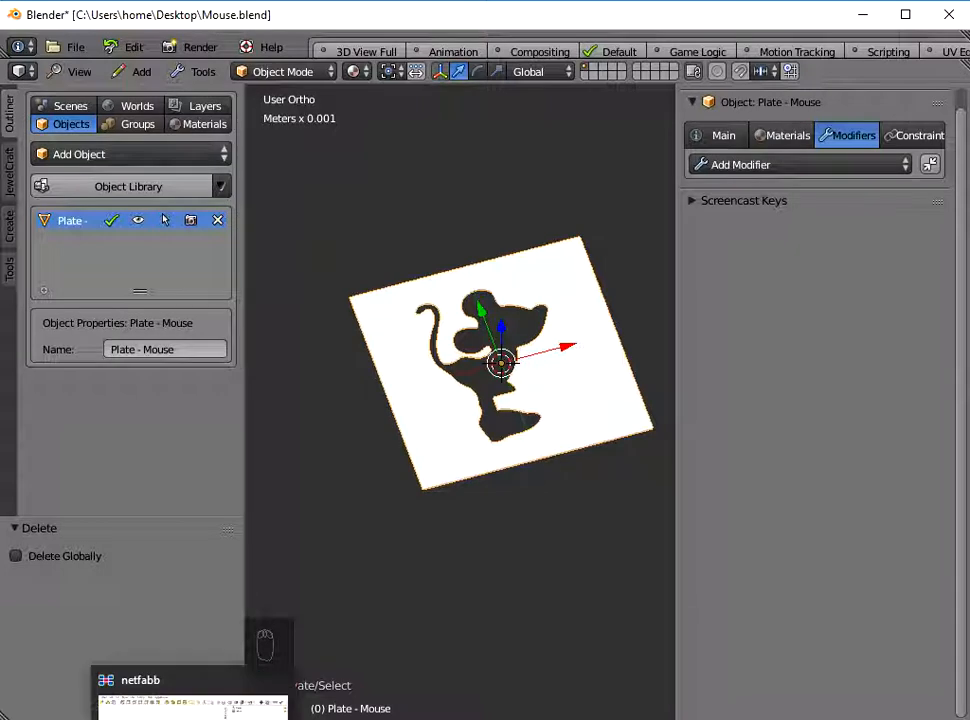
# Switch to netfabb, open the exported Mouse file and start a part repair on it
pyautogui.click(197, 700)
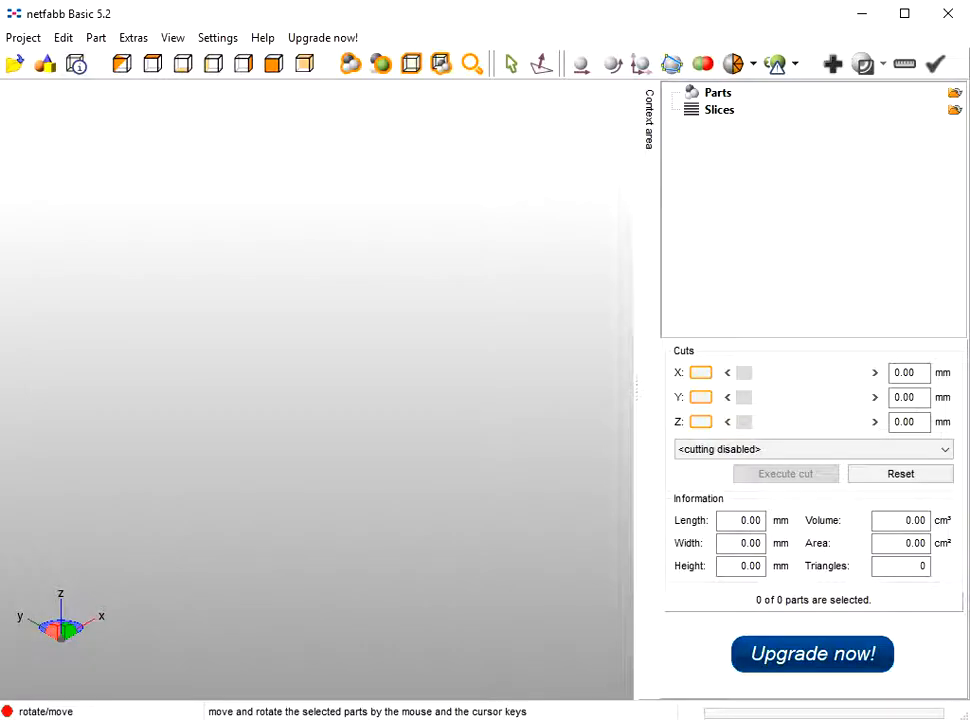
pyautogui.click(23, 37)
pyautogui.click(43, 82)
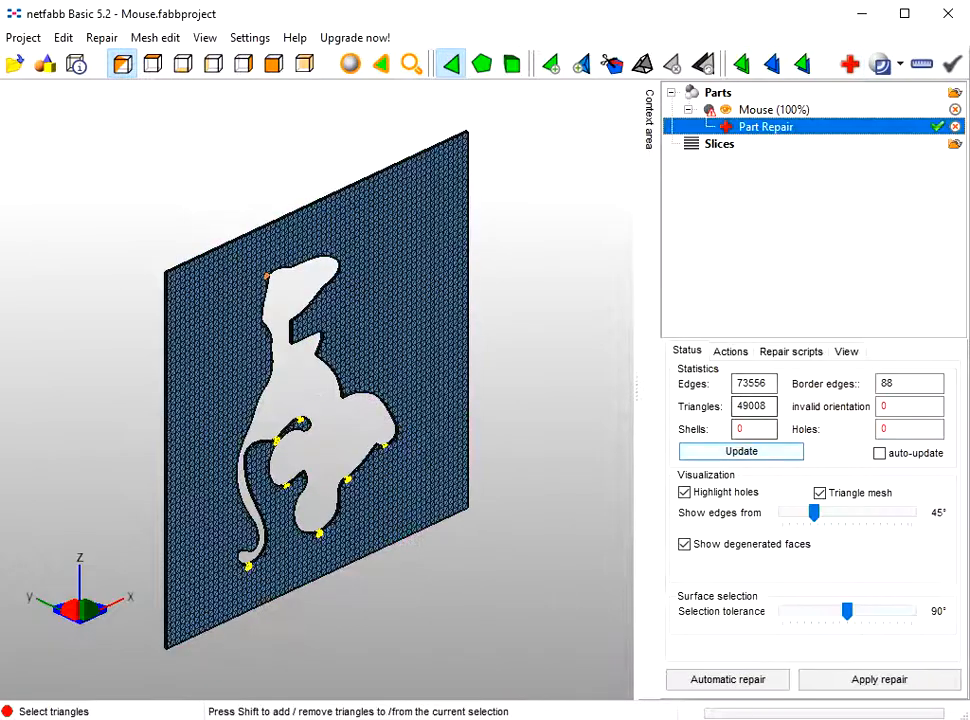
# Run the Default repair on the Mouse part, updating the mesh statistics before and after, and apply the repair, removing the old part
pyautogui.click(741, 451)
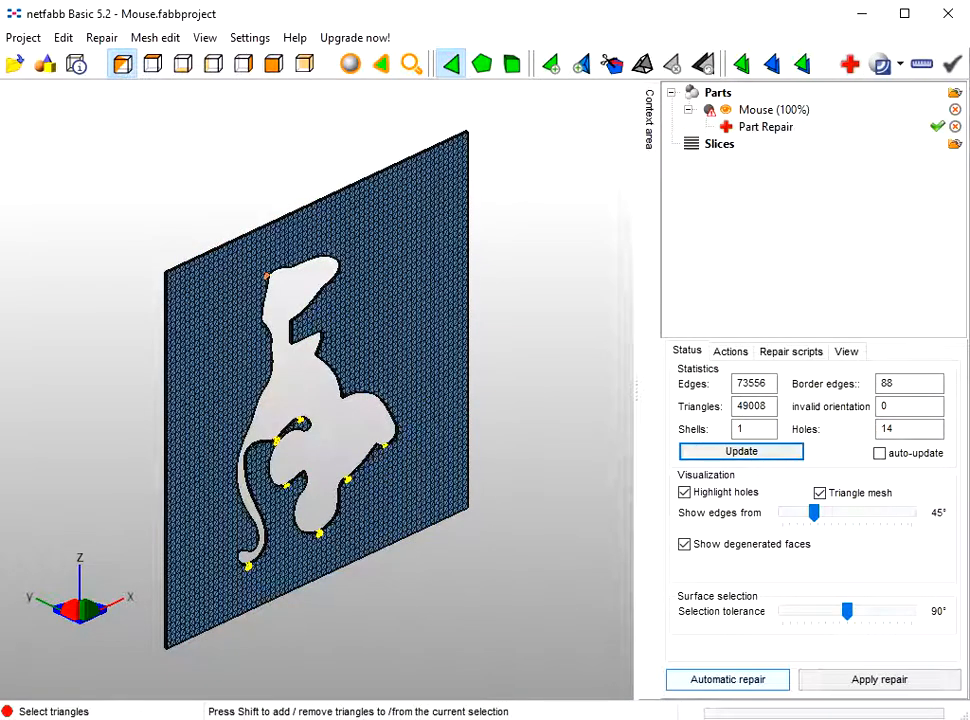
pyautogui.click(727, 679)
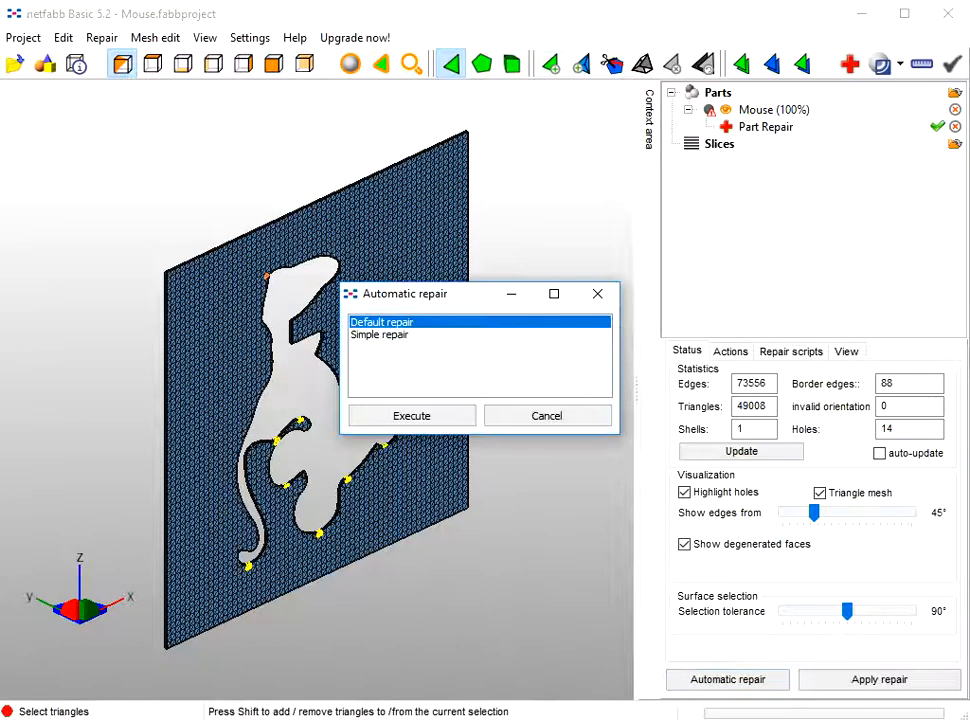
pyautogui.click(411, 413)
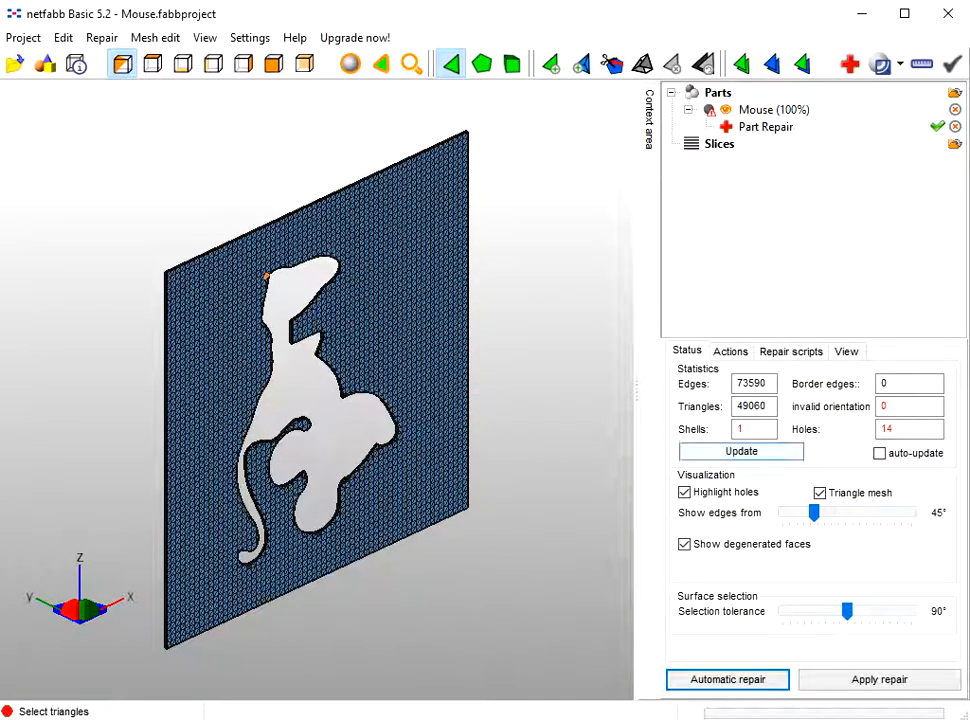
pyautogui.click(741, 451)
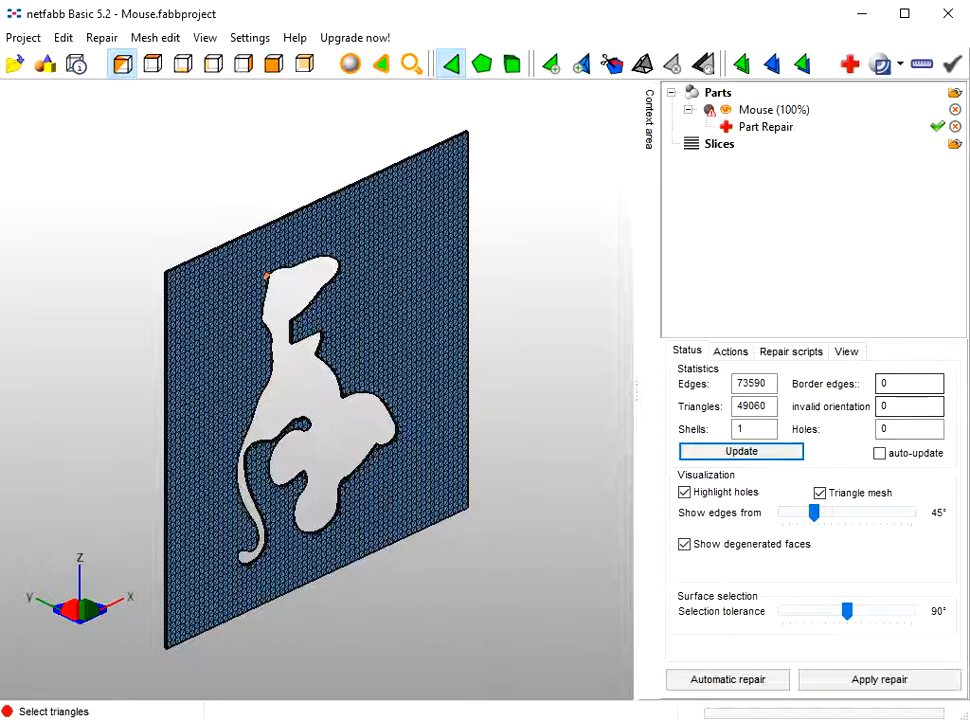
pyautogui.click(879, 679)
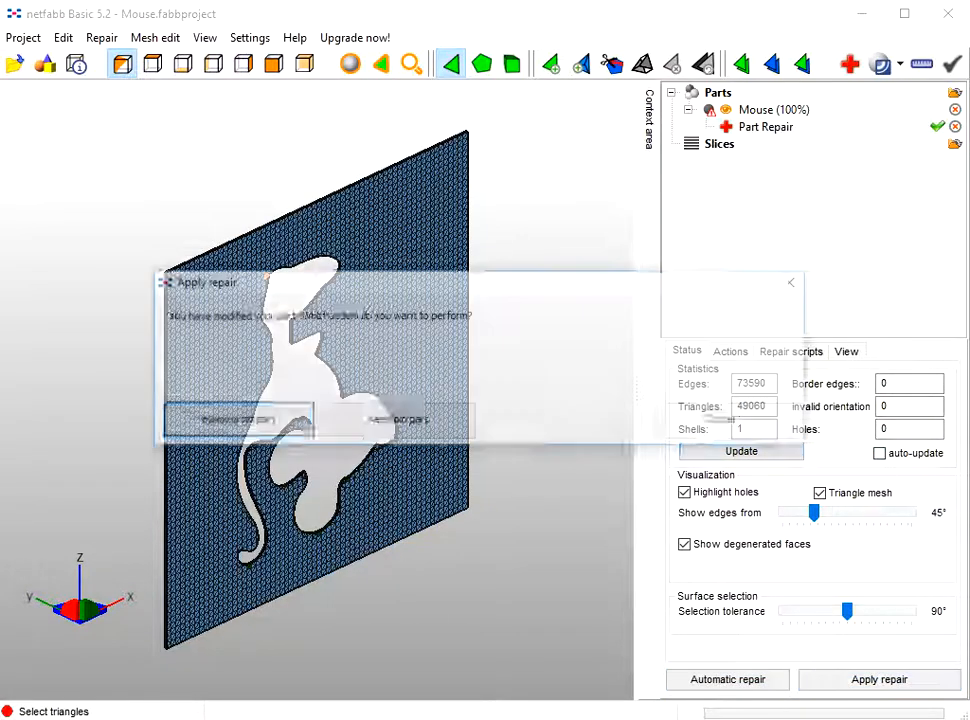
pyautogui.click(234, 420)
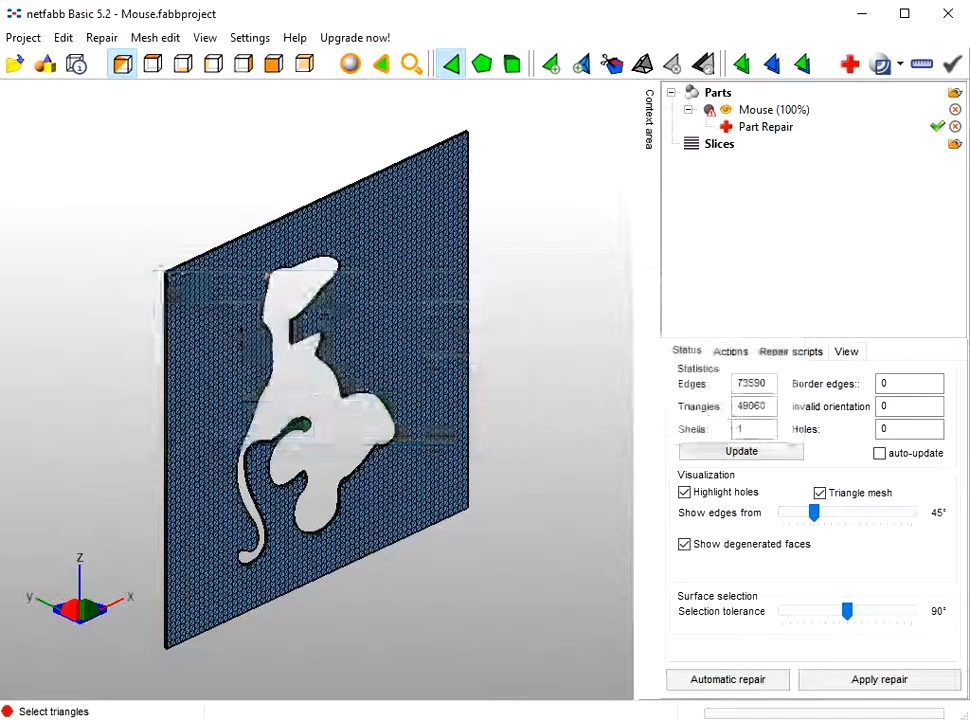
# Export the repaired part as Wavefront OBJ, overwriting Mouse on the Desktop and optimizing the mesh at 0.0020 mm tolerance before export
pyautogui.moveTo(316, 390); pyautogui.dragTo(380, 360, button='right')
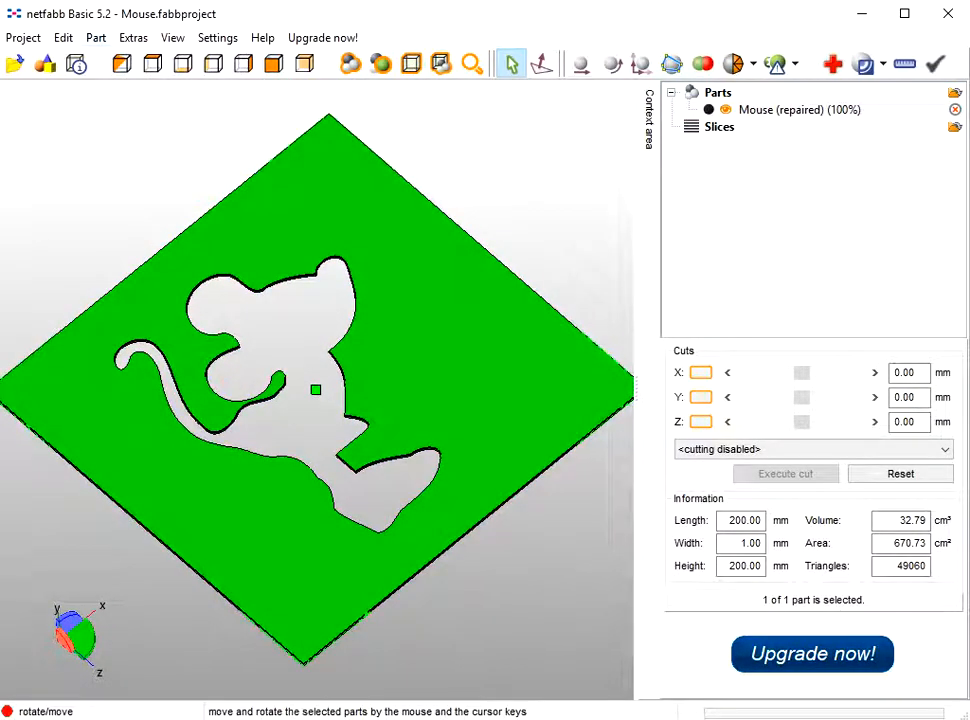
pyautogui.click(96, 37)
pyautogui.moveTo(180, 111)
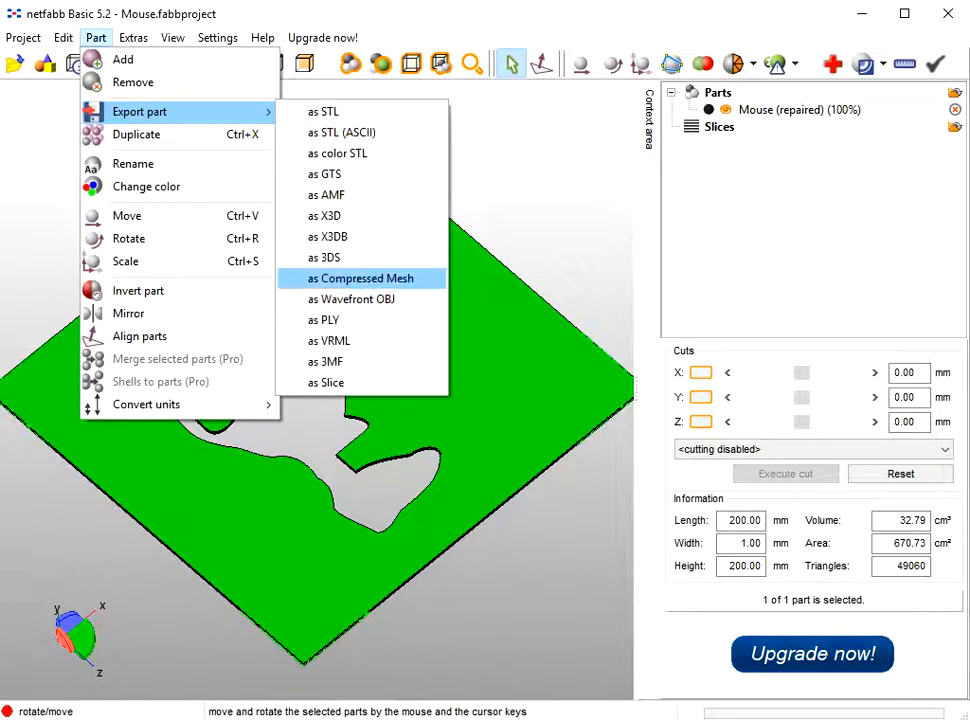
pyautogui.click(350, 299)
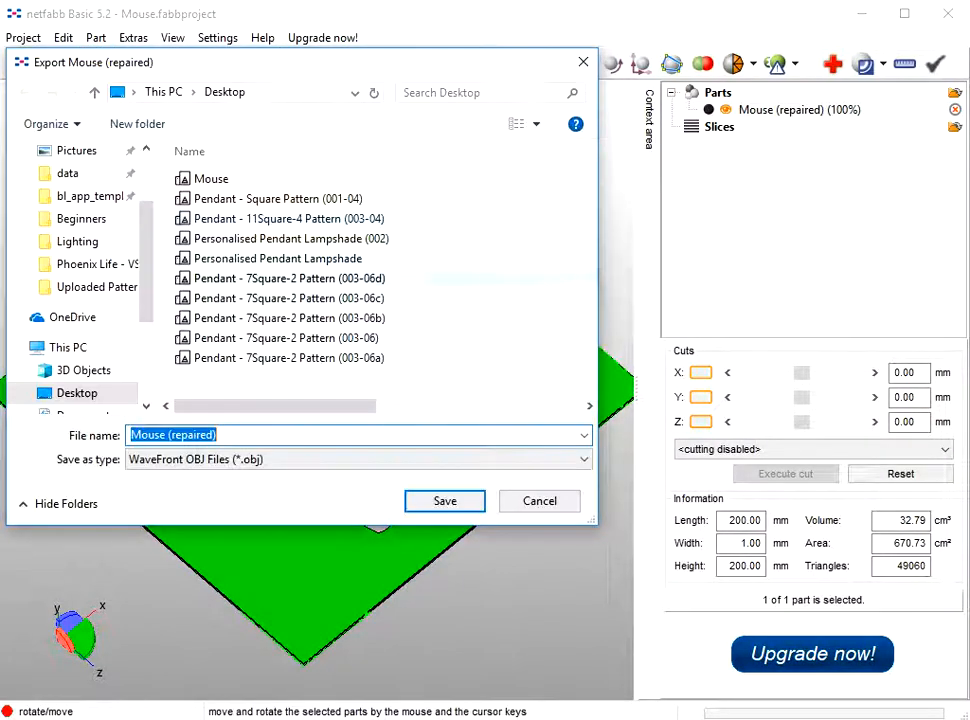
pyautogui.click(211, 178)
pyautogui.press('Return')
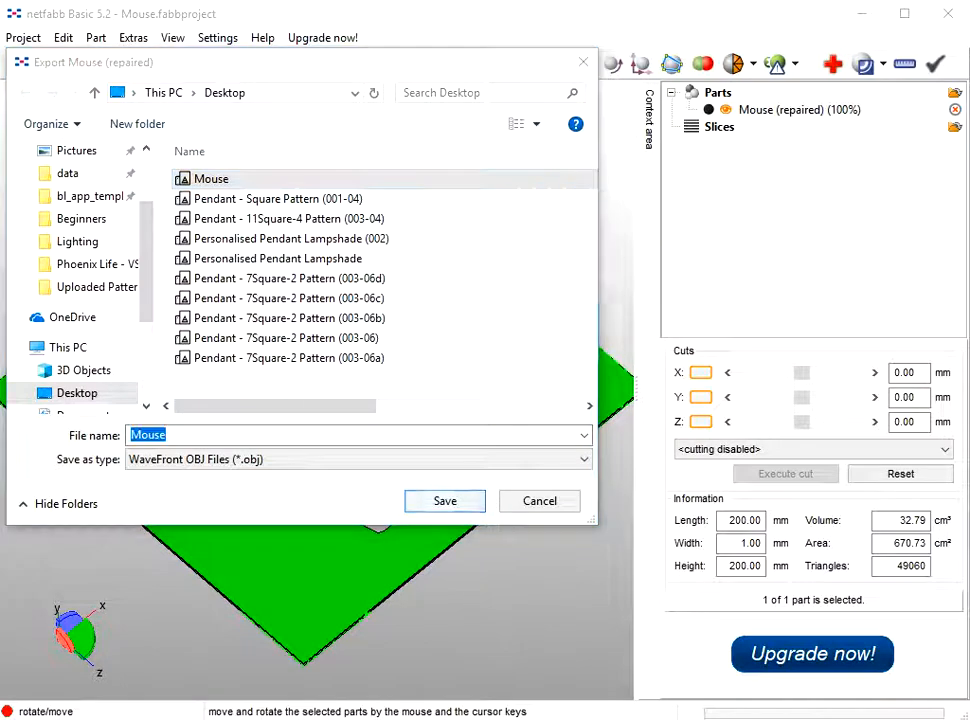
pyautogui.press('Return')
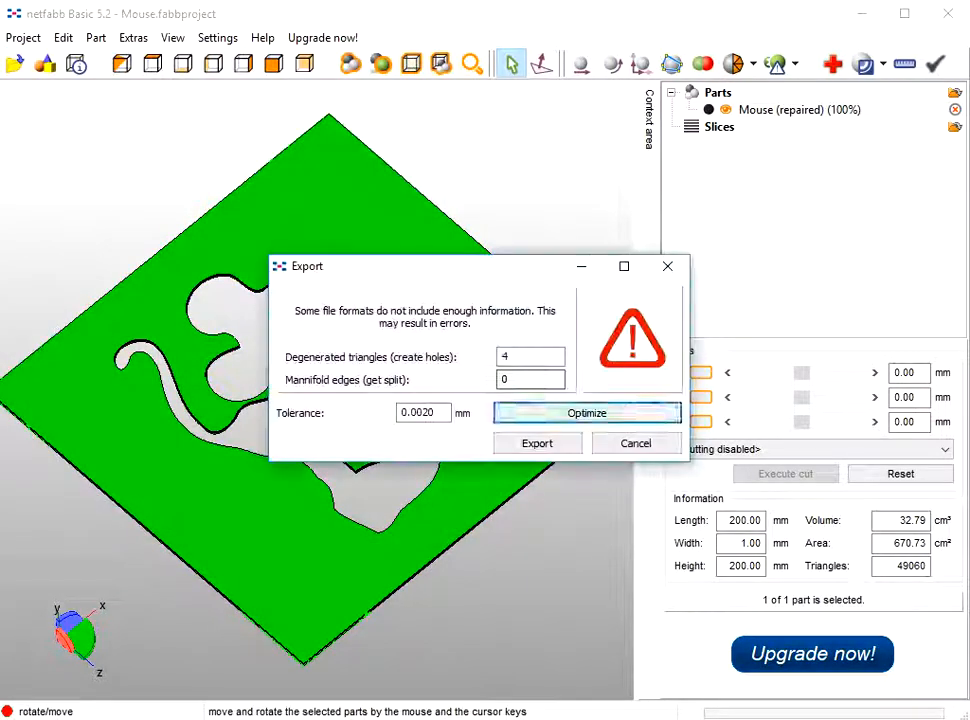
pyautogui.click(586, 412)
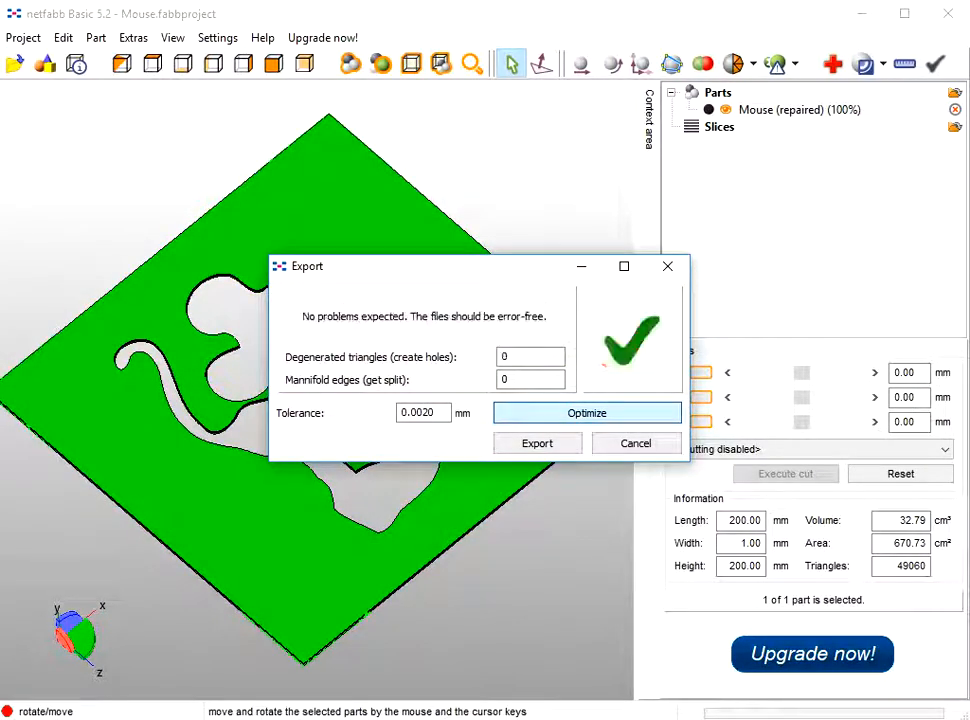
pyautogui.click(537, 443)
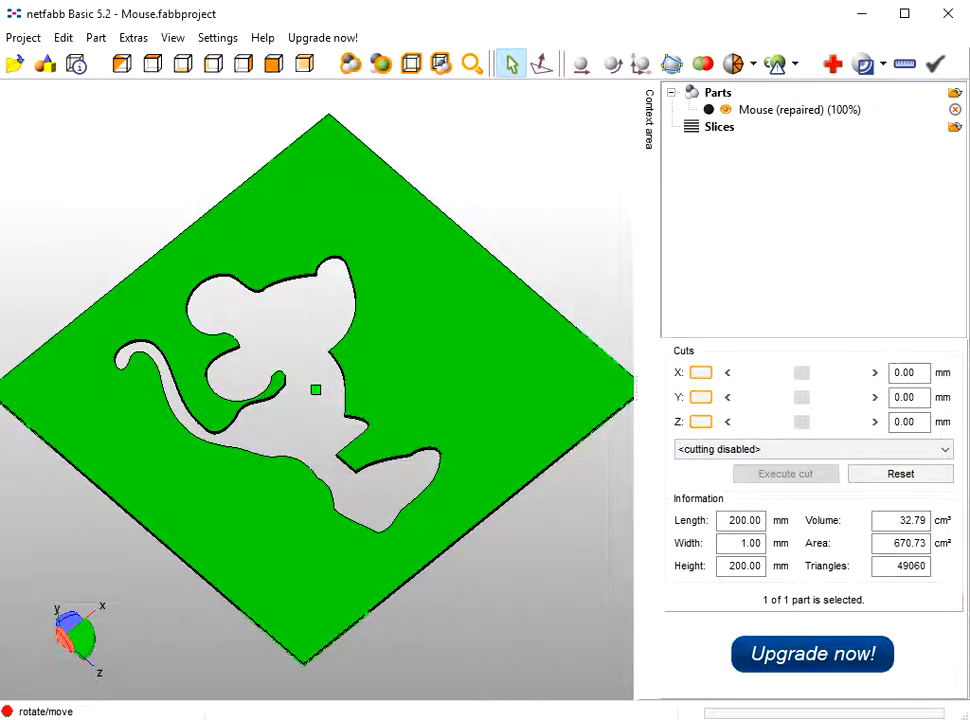
# Switch back to Blender and delete the unrepaired Plate - Mouse object
pyautogui.click(703, 700)
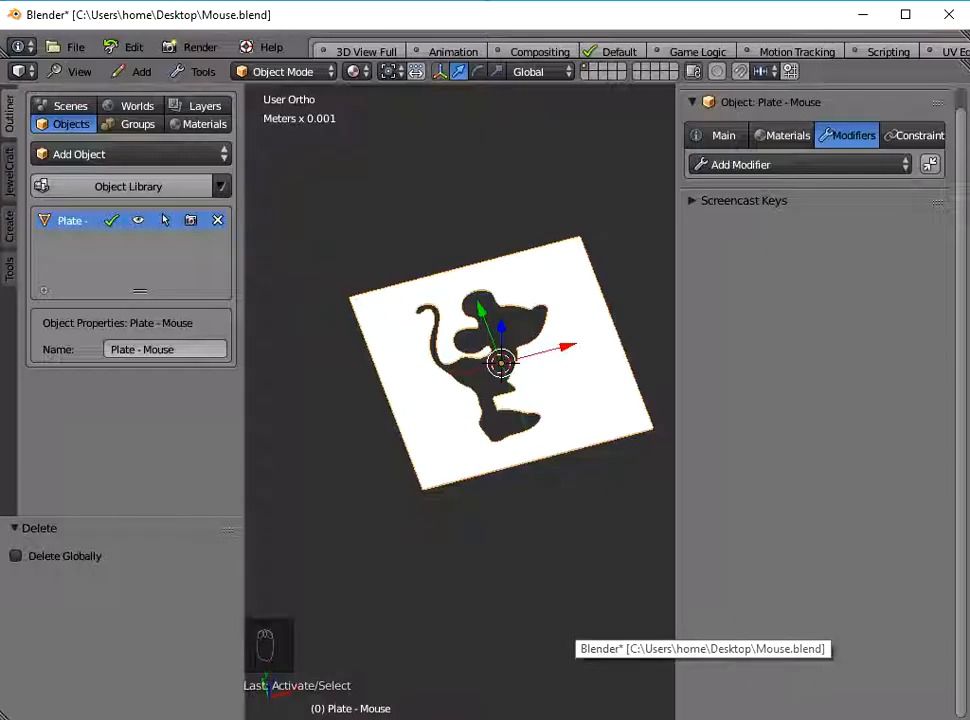
pyautogui.press('x')
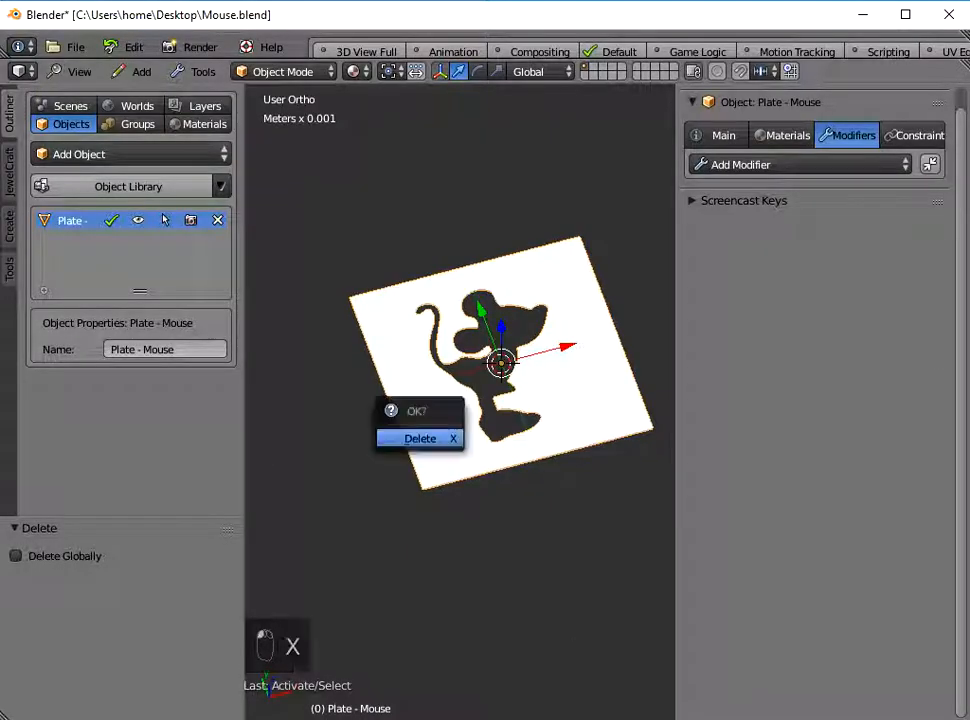
pyautogui.click(422, 439)
# Import the repaired Mouse.obj from the Desktop as Wavefront OBJ and hide the object properties sidebar
pyautogui.click(75, 47)
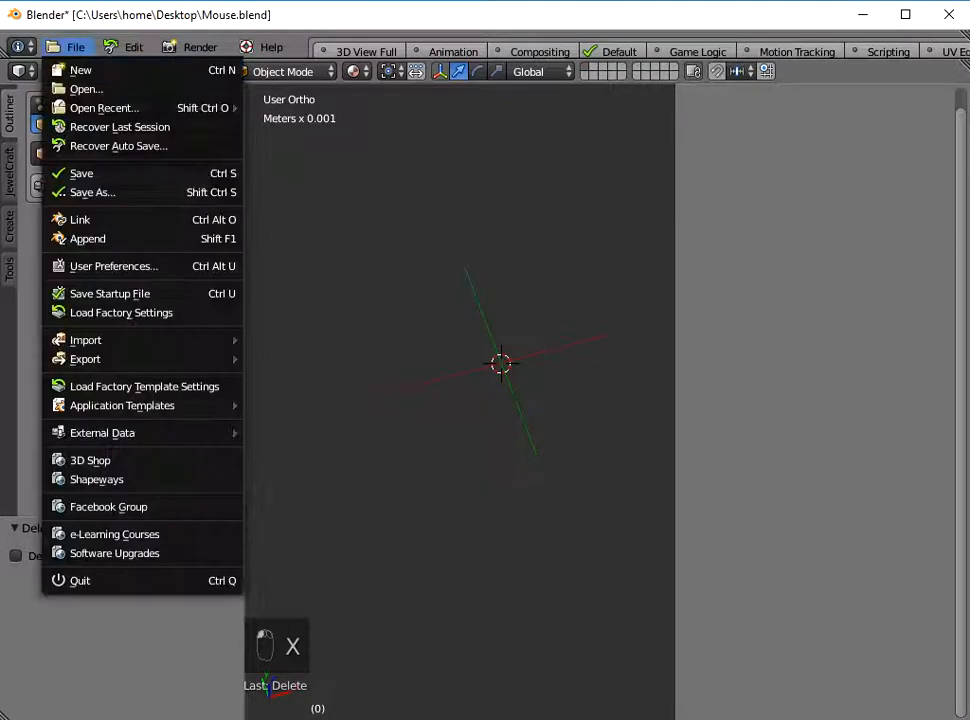
pyautogui.moveTo(150, 340)
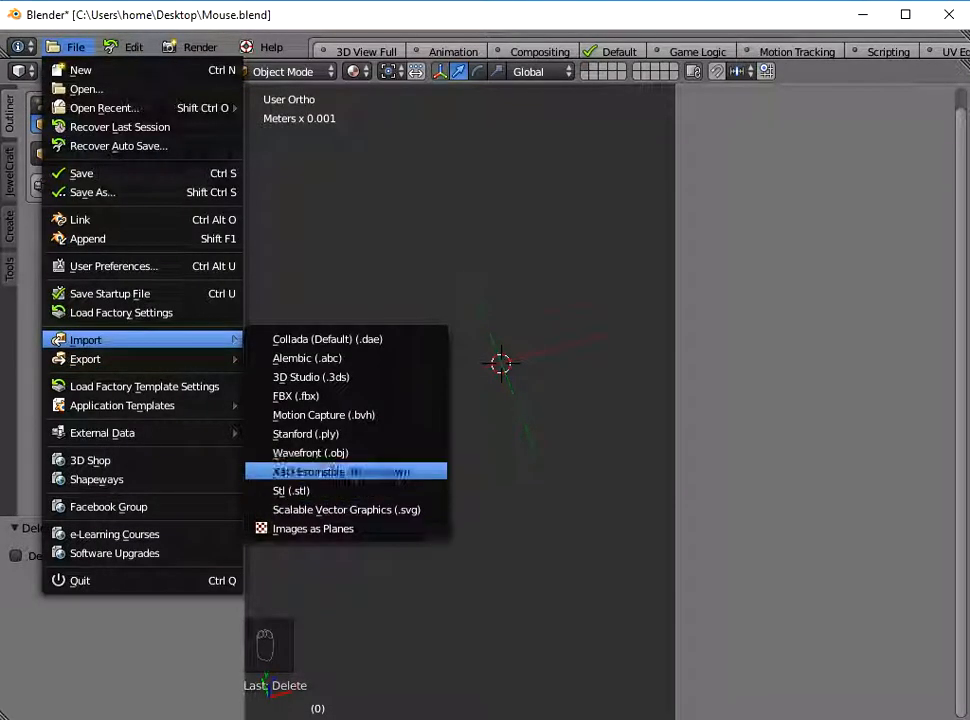
pyautogui.click(310, 453)
pyautogui.click(300, 156)
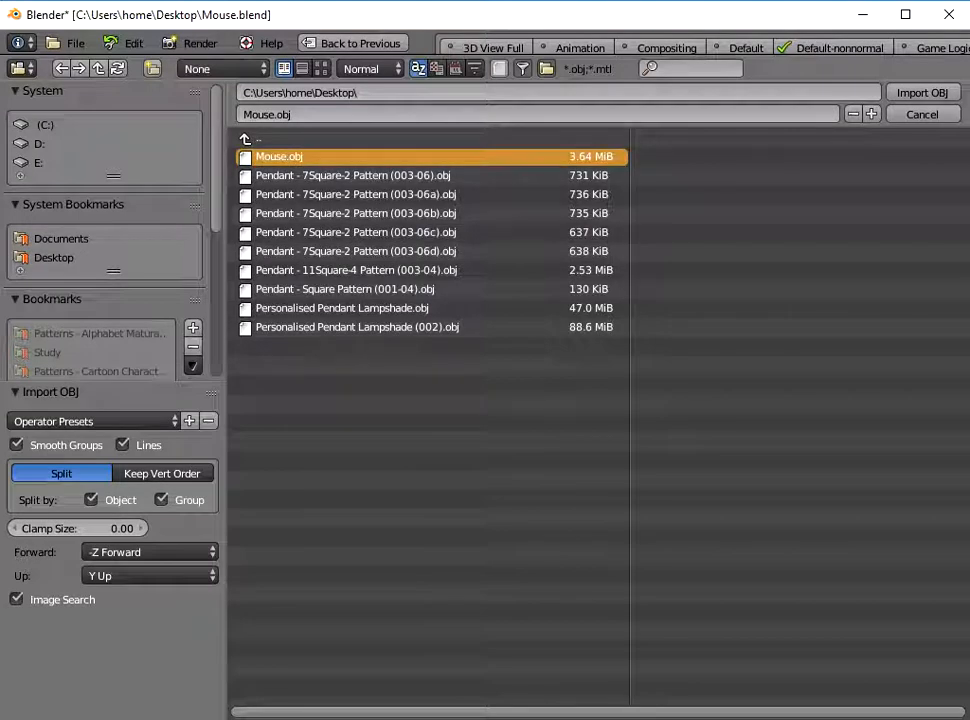
pyautogui.click(921, 92)
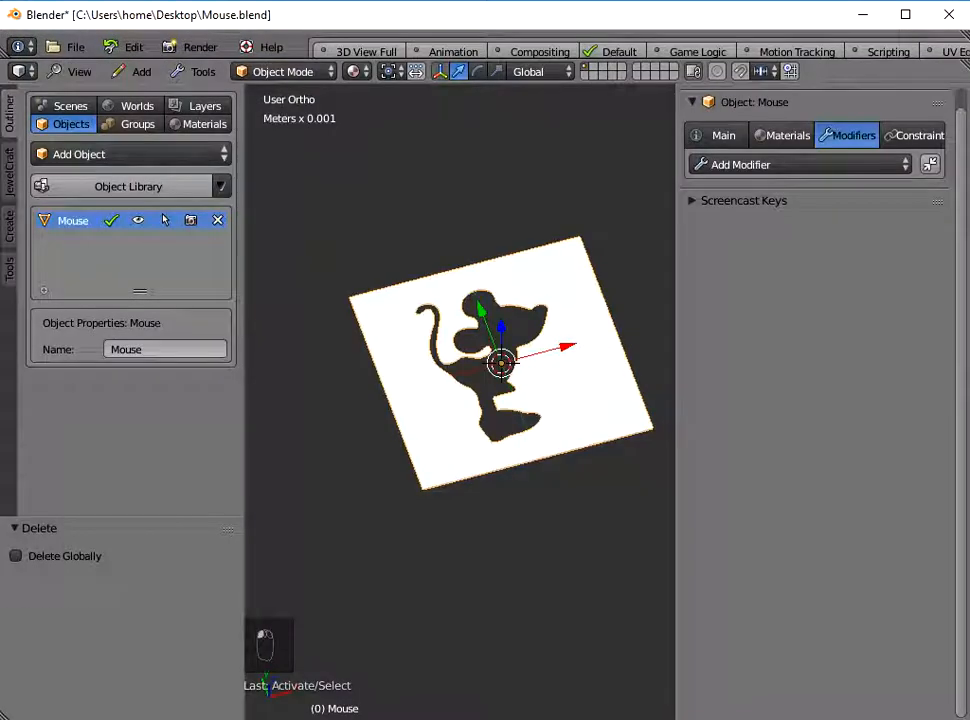
pyautogui.scroll(-2, 460, 380)
pyautogui.press('n')
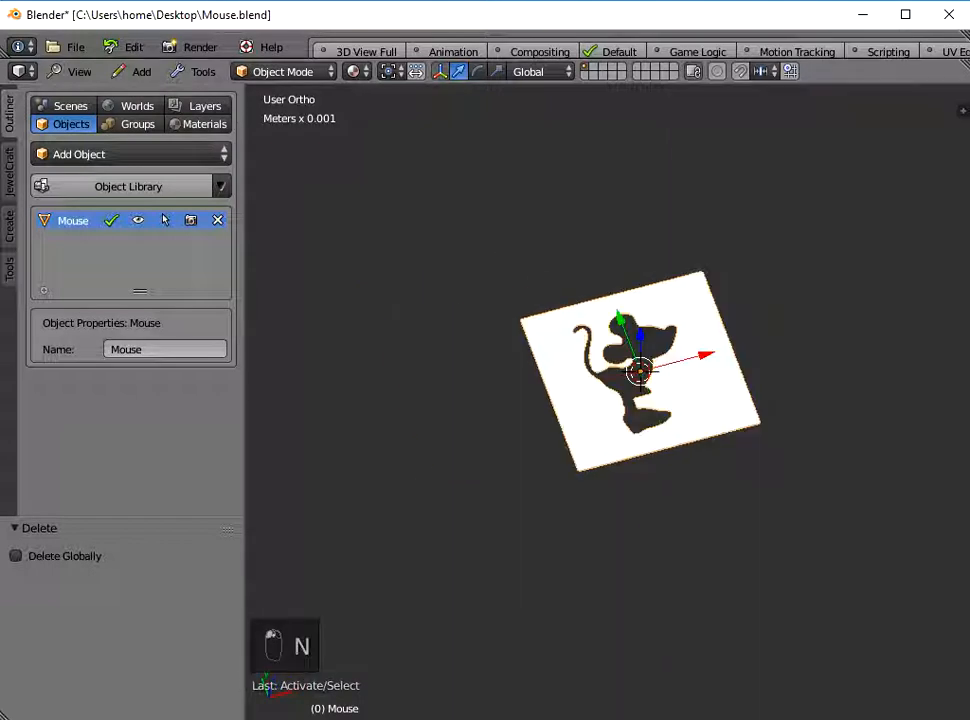
# Add the Cube (301) frame from the 03D Templates - Lighting Frames library category and delete the stray Plane object
pyautogui.scroll(1, 600, 380)
pyautogui.scroll(2, 646, 365)
pyautogui.keyDown('shift'); pyautogui.moveTo(665, 349); pyautogui.dragTo(614, 362, button='middle'); pyautogui.keyUp('shift')
pyautogui.scroll(1, 600, 348)
pyautogui.scroll(-3, 600, 350)
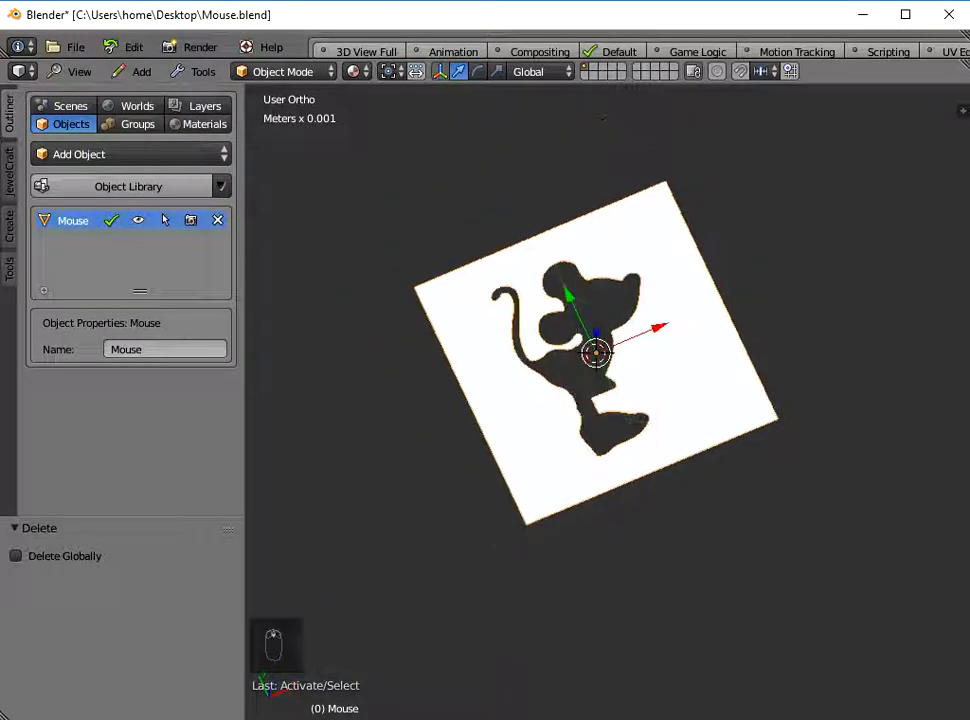
pyautogui.click(128, 186)
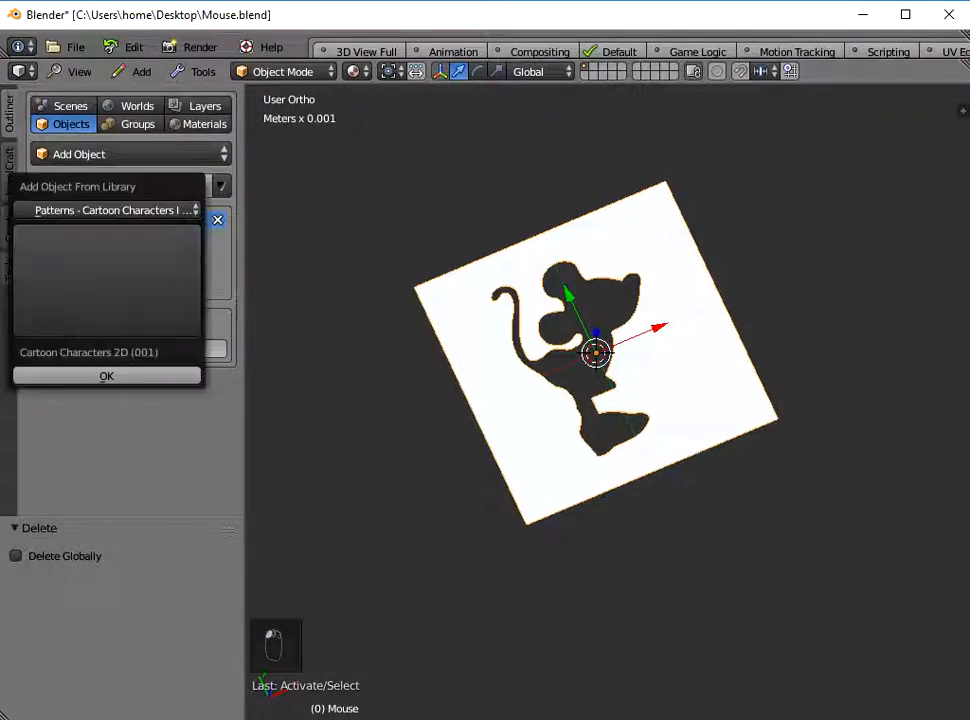
pyautogui.click(112, 210)
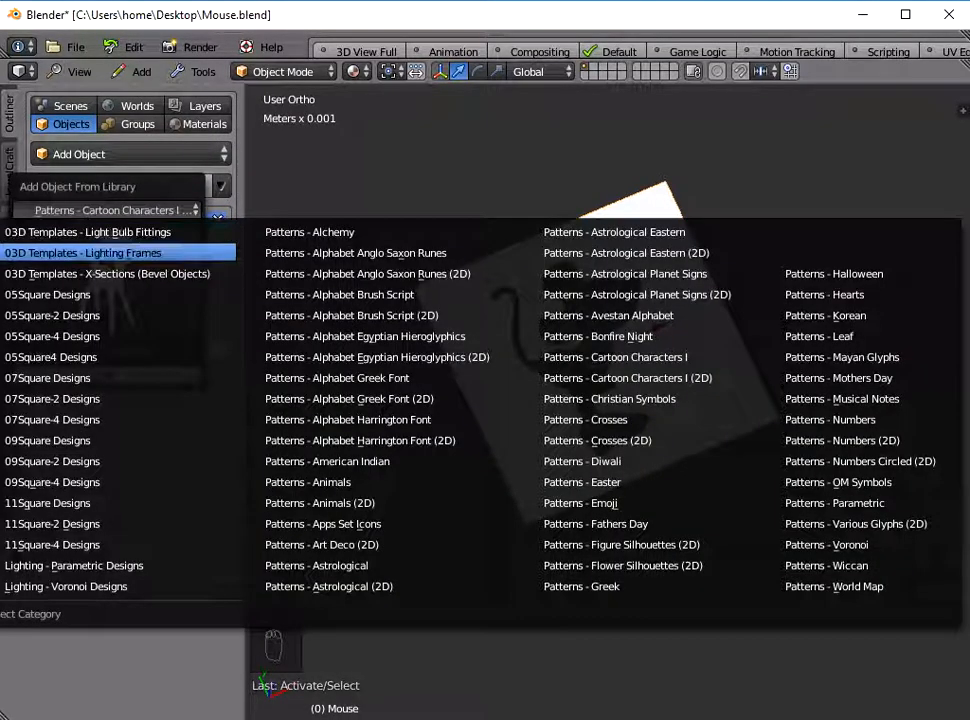
pyautogui.click(83, 253)
pyautogui.click(106, 280)
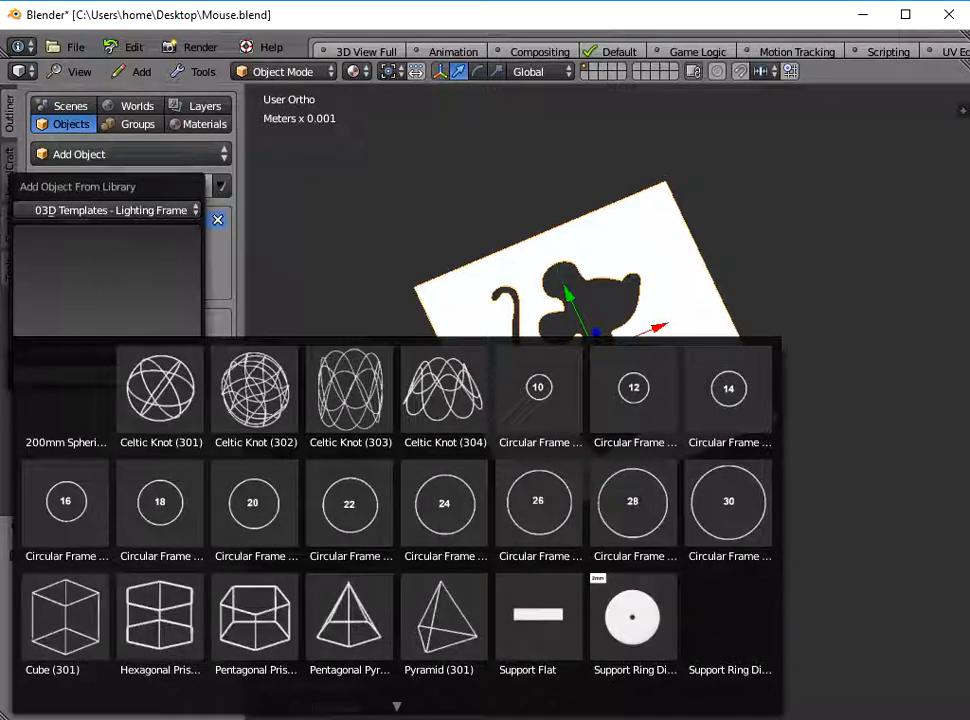
pyautogui.click(61, 614)
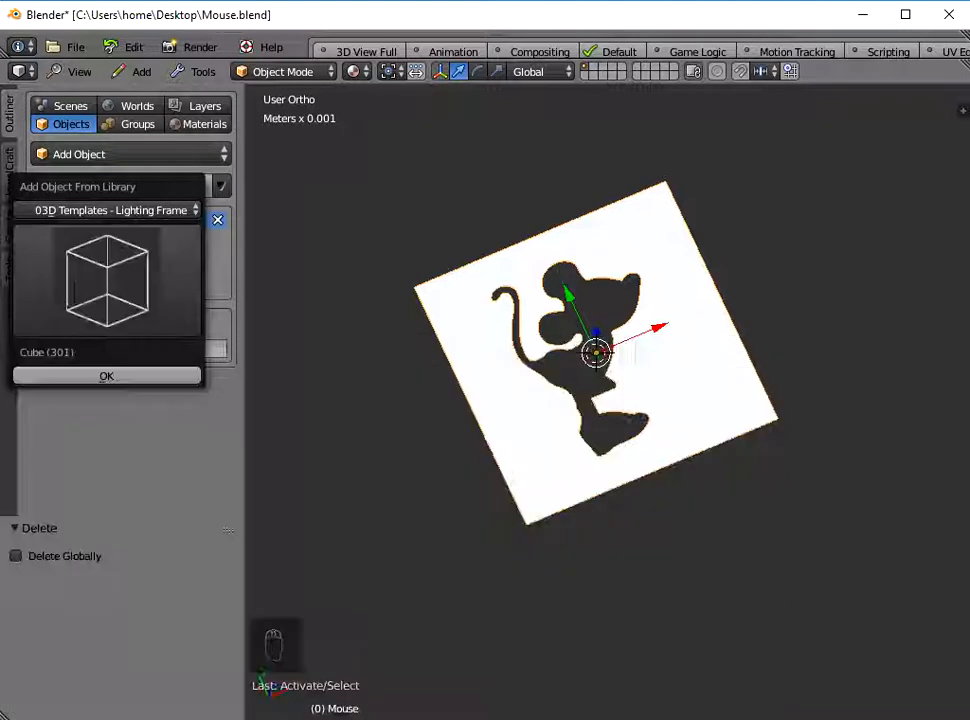
pyautogui.click(106, 376)
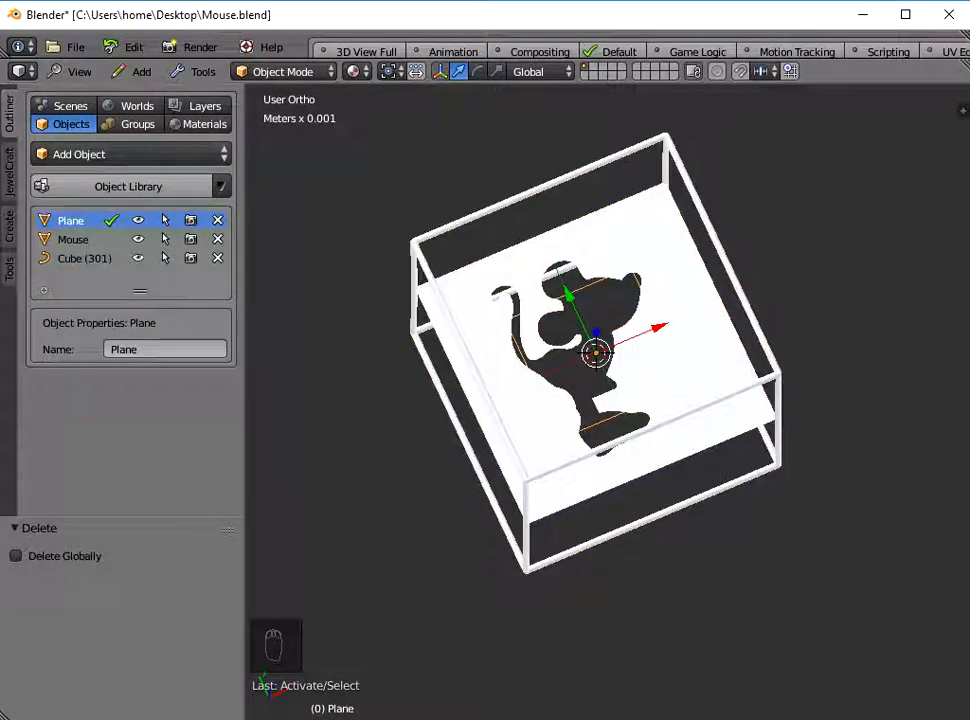
pyautogui.click(217, 220)
# Rotate the Mouse plate 90° about the global X axis so it stands upright inside the cube frame
pyautogui.moveTo(590, 450); pyautogui.dragTo(650, 270, button='middle')
pyautogui.moveTo(752, 298); pyautogui.dragTo(752, 370, button='middle')
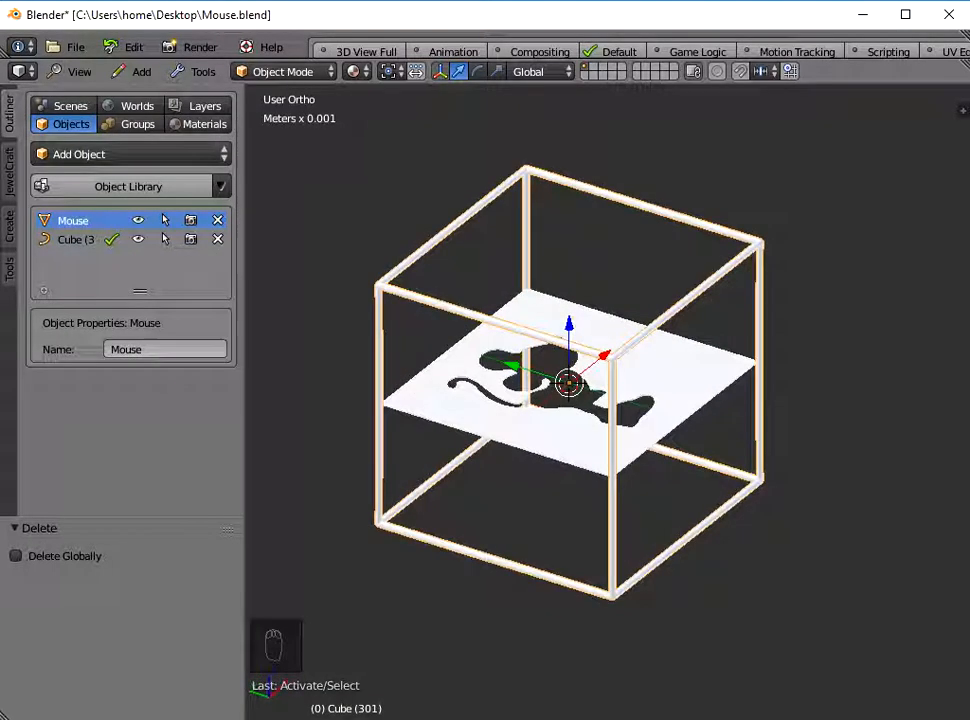
pyautogui.rightClick(680, 370)
pyautogui.moveTo(680, 370); pyautogui.dragTo(590, 462, button='middle')
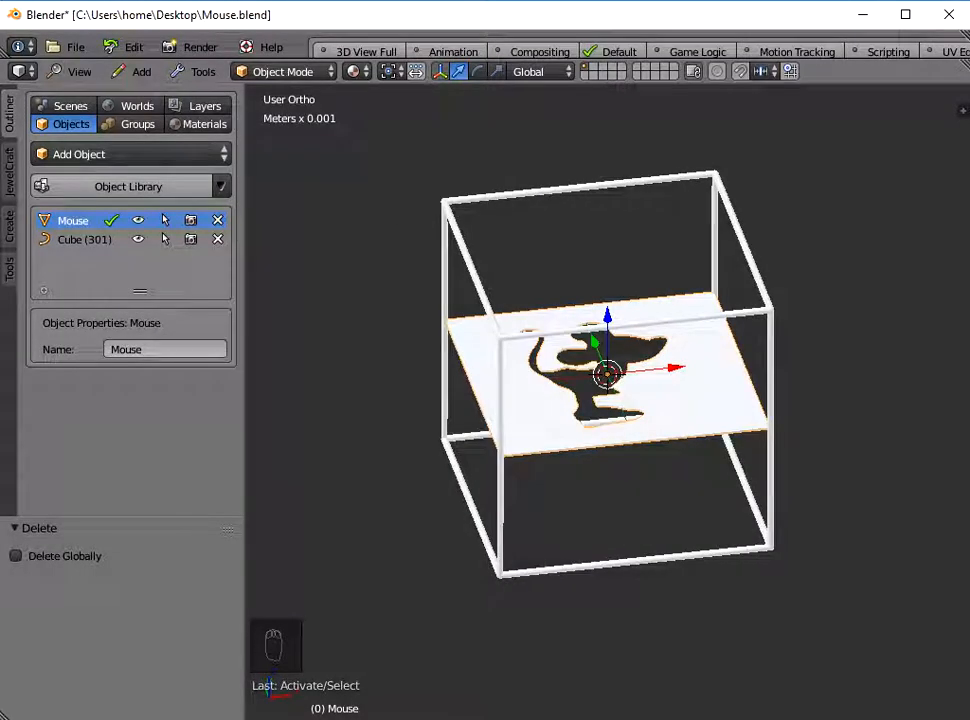
pyautogui.press('r')
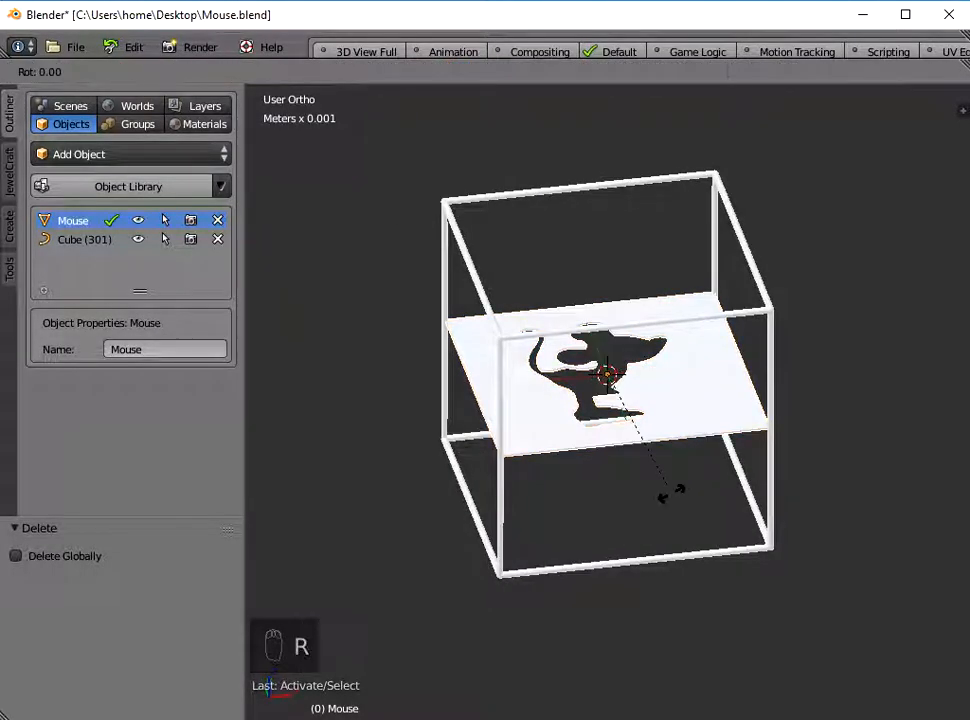
pyautogui.press('x')
pyautogui.press('9')
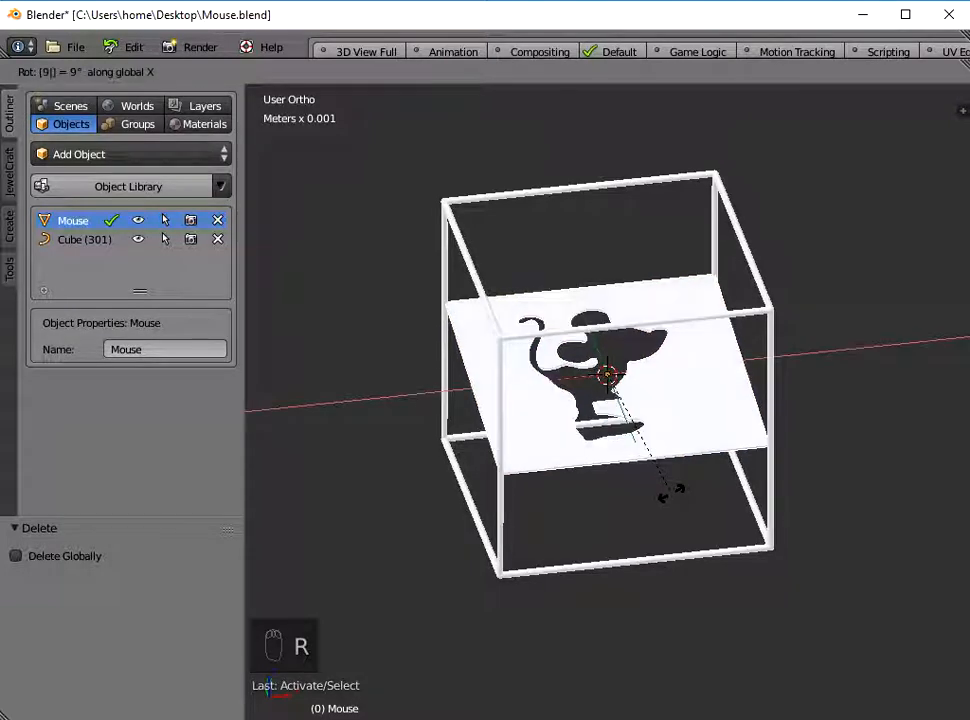
pyautogui.press('0')
pyautogui.press('Return')
# In top view, move the Mouse plate -10.1 cm along Y onto the front bar of the cube frame
pyautogui.moveTo(678, 489); pyautogui.dragTo(378, 307, button='middle')
pyautogui.click(79, 71)
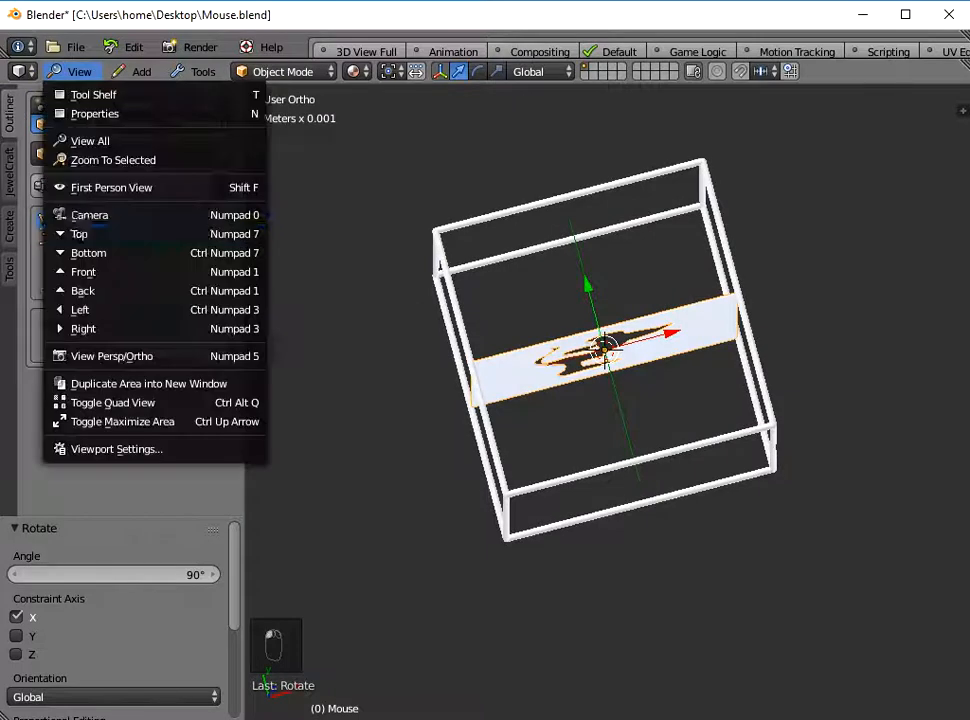
pyautogui.click(70, 234)
pyautogui.scroll(4, 607, 402)
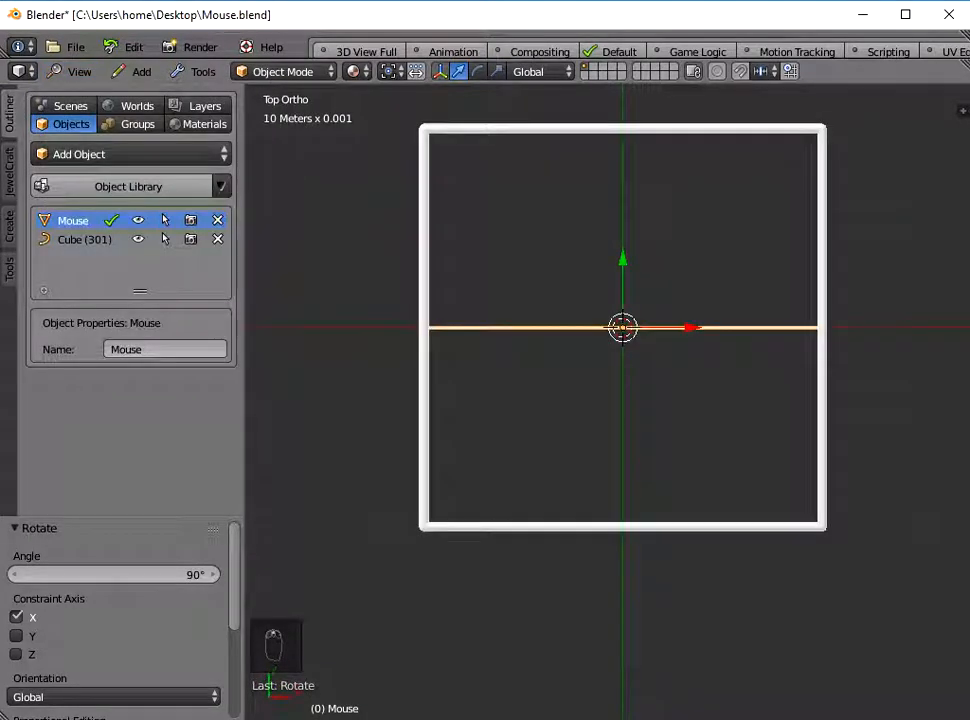
pyautogui.press('g')
pyautogui.press('y')
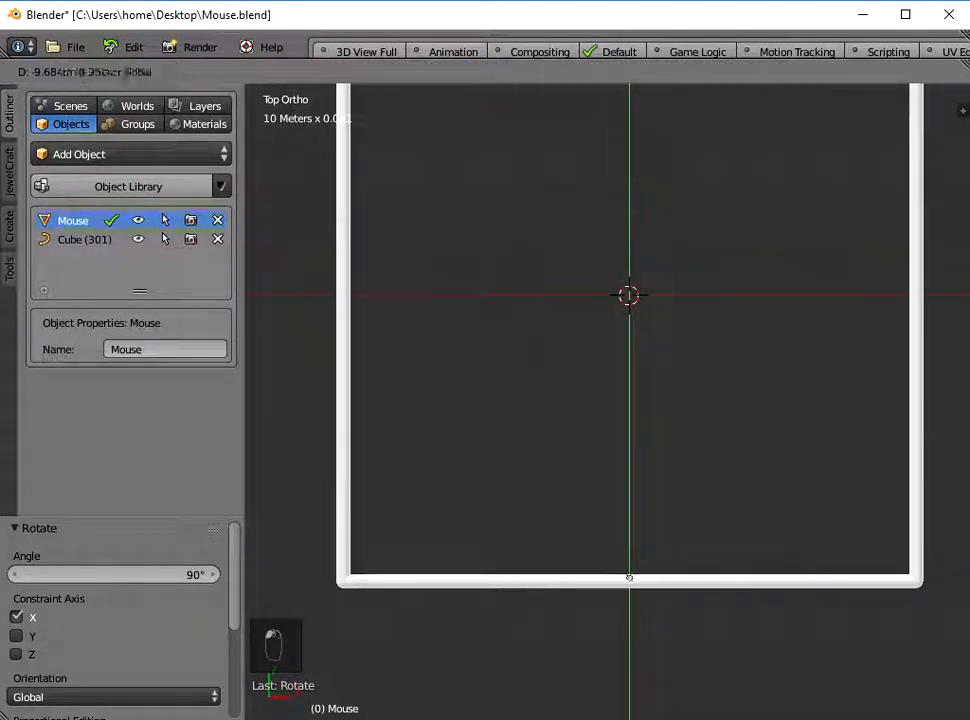
pyautogui.click(629, 583)
# Nudge the Mouse plate 0.959 mm along Y to centre it on the thickness of the front bar
pyautogui.keyDown('shift'); pyautogui.moveTo(629, 583); pyautogui.dragTo(594, 416, button='middle'); pyautogui.keyUp('shift')
pyautogui.scroll(9, 607, 402)
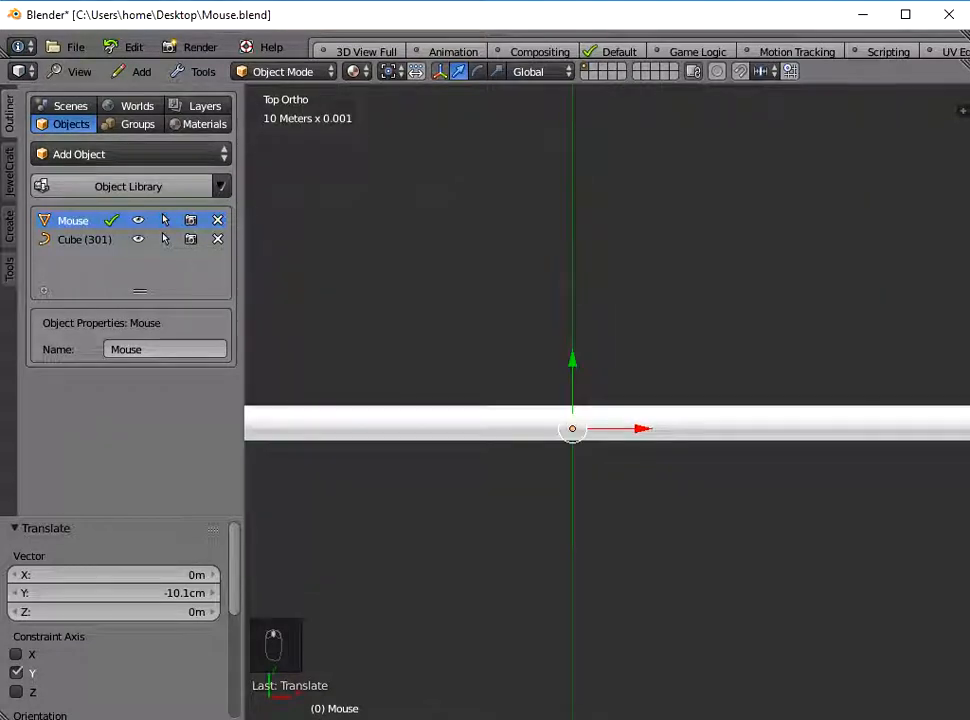
pyautogui.scroll(5, 607, 402)
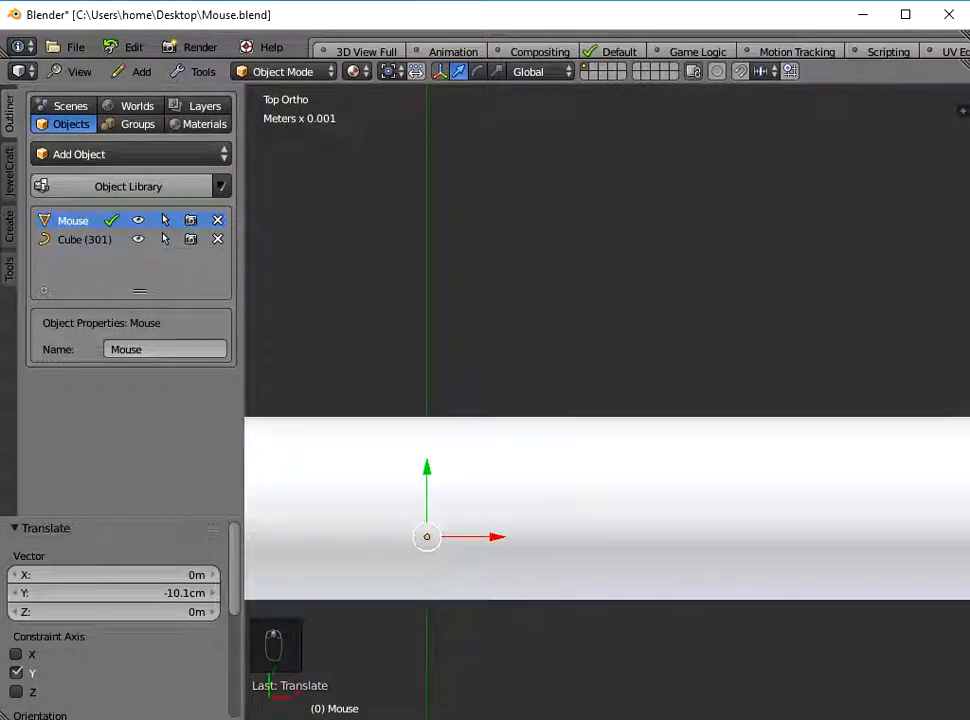
pyautogui.press('g')
pyautogui.moveTo(427, 432); pyautogui.dragTo(427, 432)
# Add the Support Ring Dia. 08mm from the 03D Templates - Lighting Frames library category to the scene
pyautogui.scroll(-7, 607, 402)
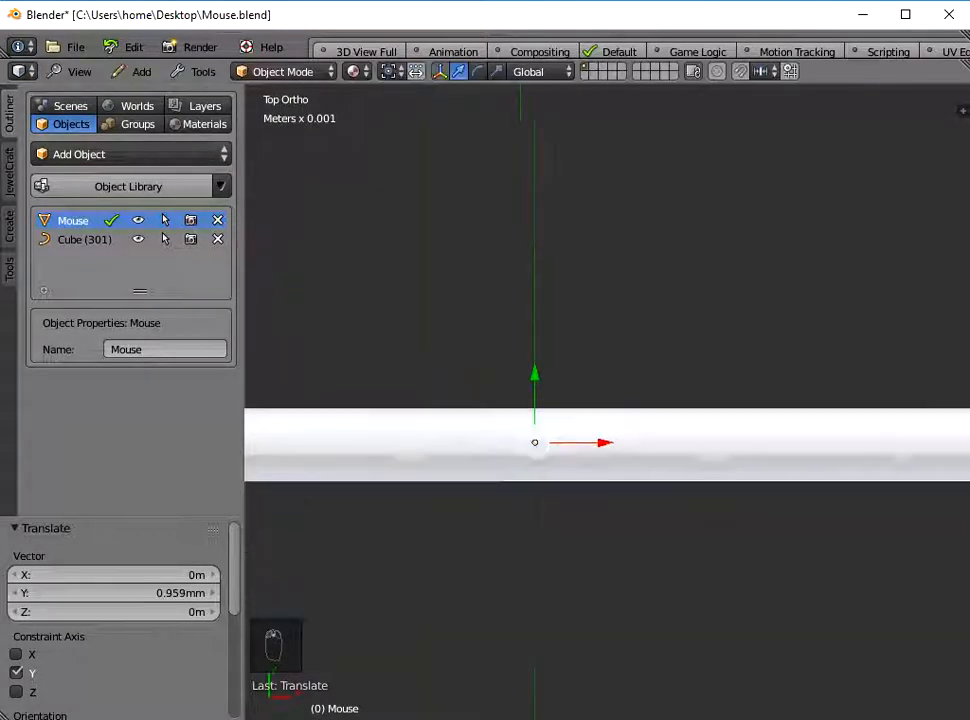
pyautogui.moveTo(607, 402); pyautogui.dragTo(630, 300, button='middle')
pyautogui.scroll(-4, 607, 402)
pyautogui.moveTo(607, 402); pyautogui.dragTo(515, 398, button='middle')
pyautogui.scroll(-2, 607, 402)
pyautogui.moveTo(607, 402); pyautogui.dragTo(680, 452, button='middle')
pyautogui.scroll(-3, 607, 432)
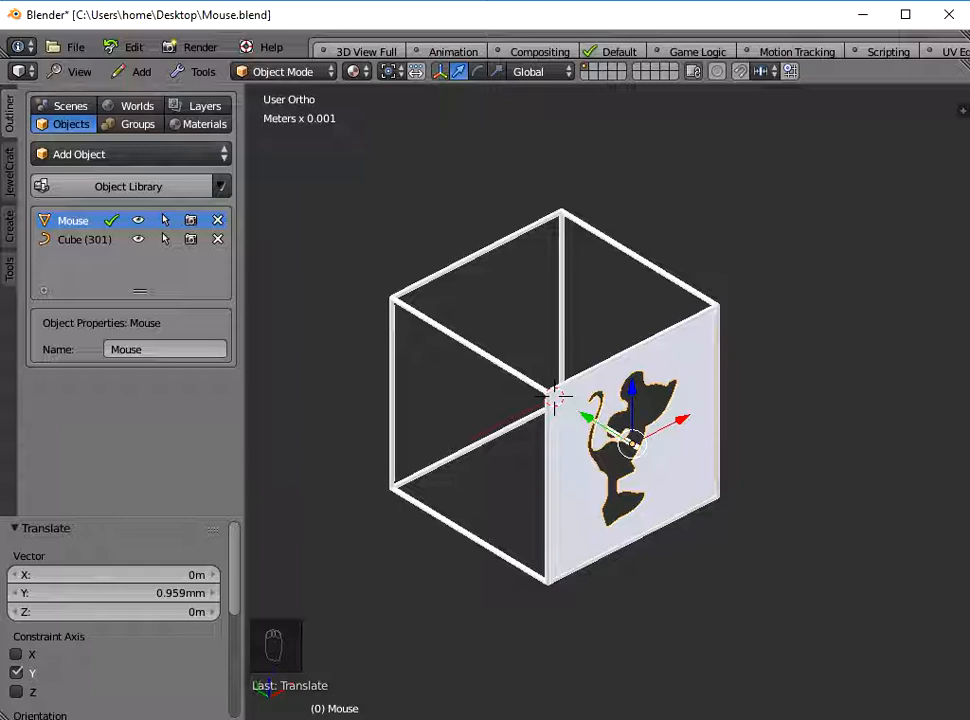
pyautogui.click(128, 186)
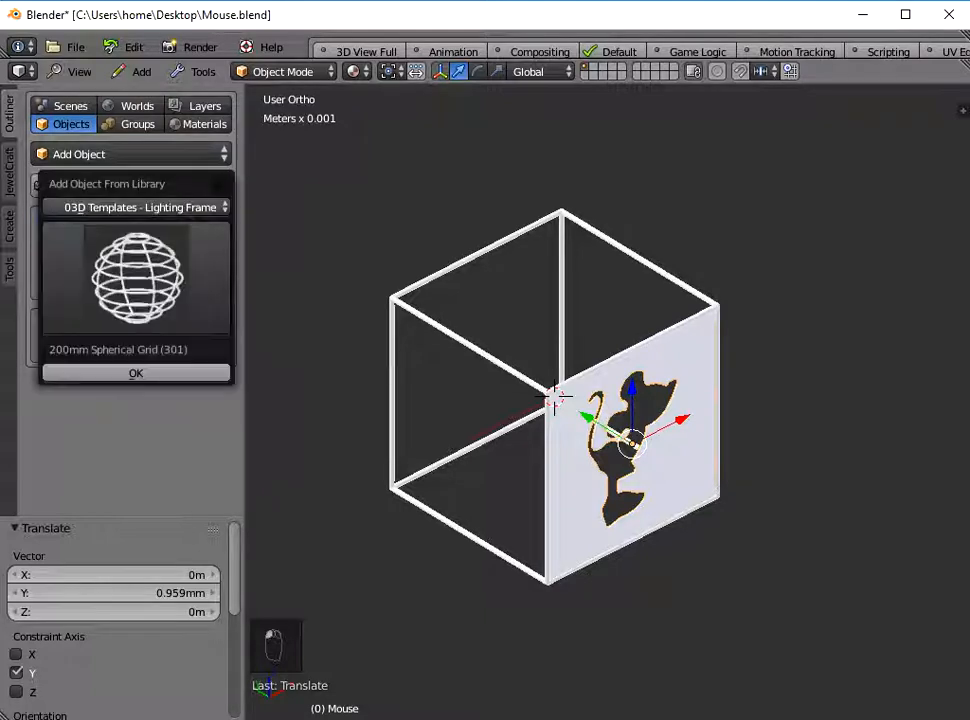
pyautogui.click(137, 207)
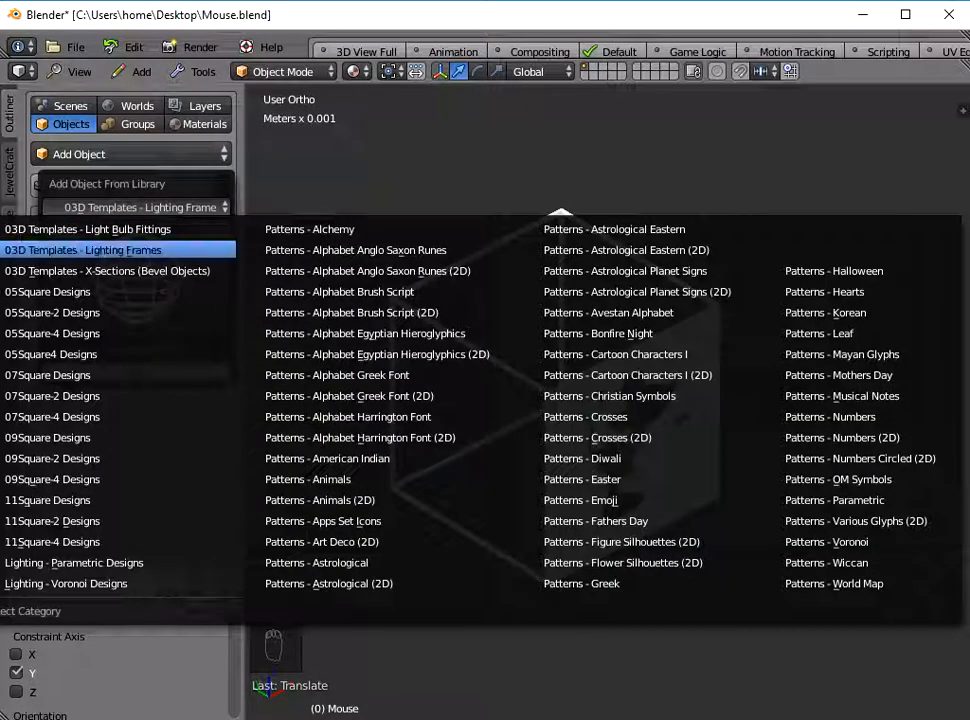
pyautogui.click(115, 250)
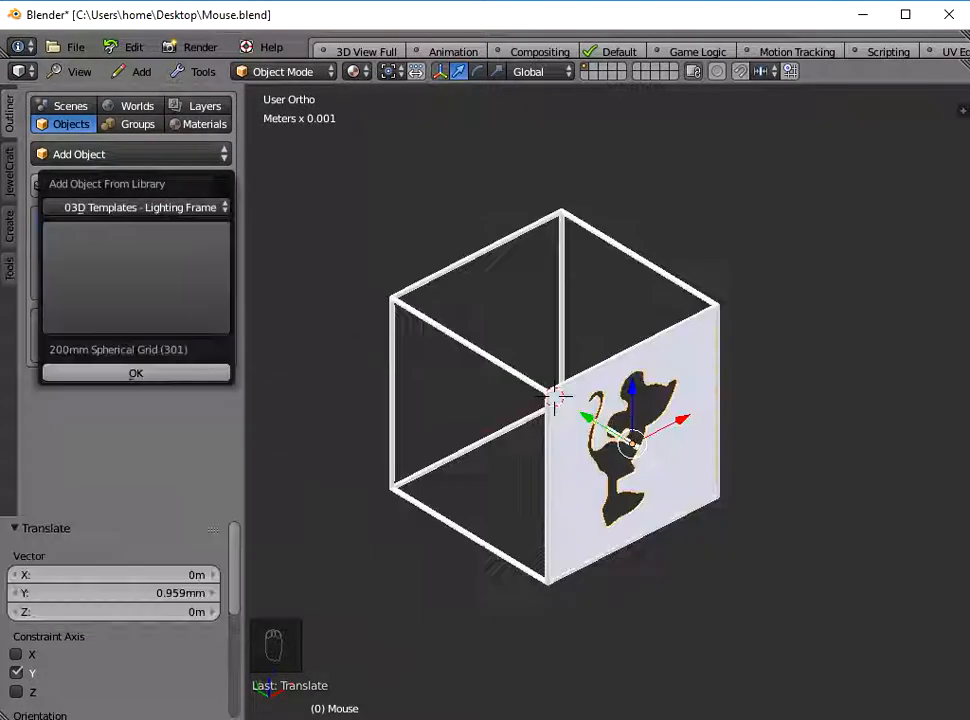
pyautogui.click(136, 277)
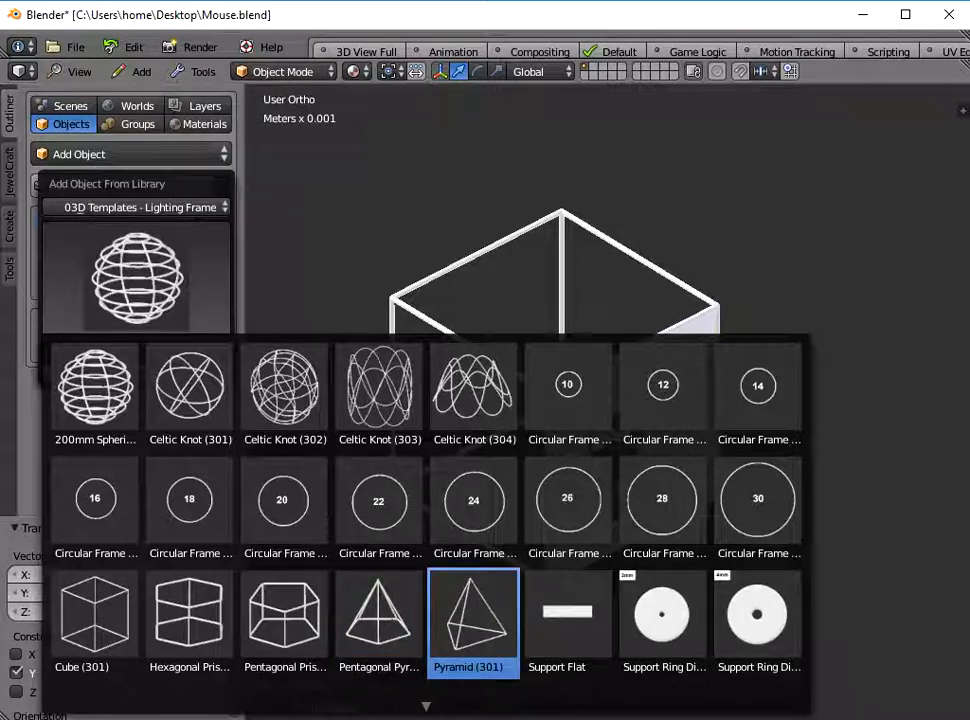
pyautogui.scroll(-2, 473, 620)
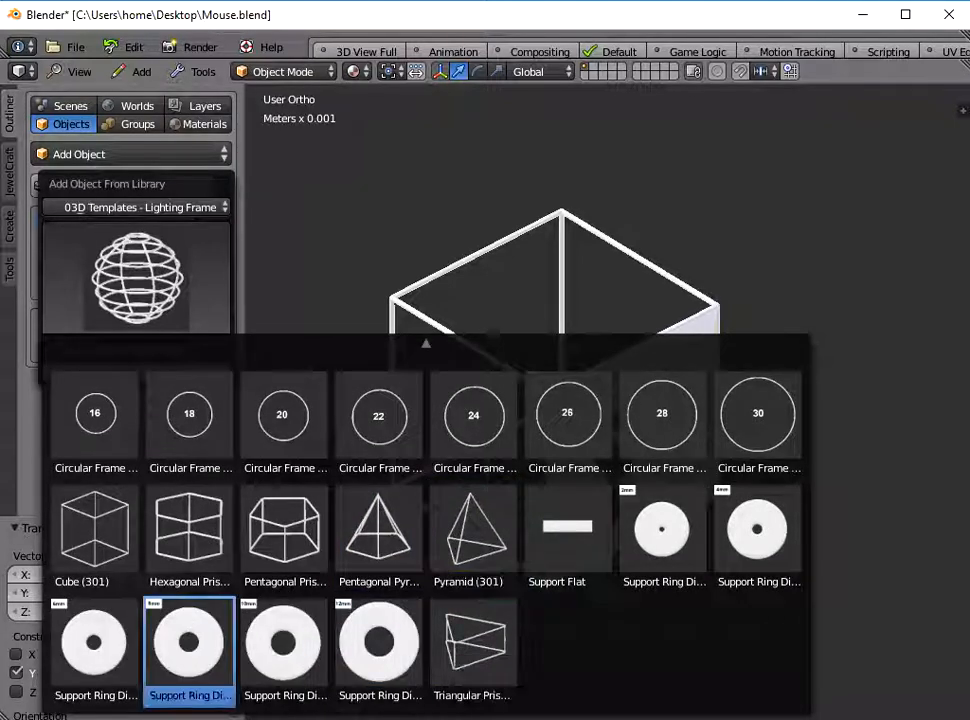
pyautogui.click(190, 650)
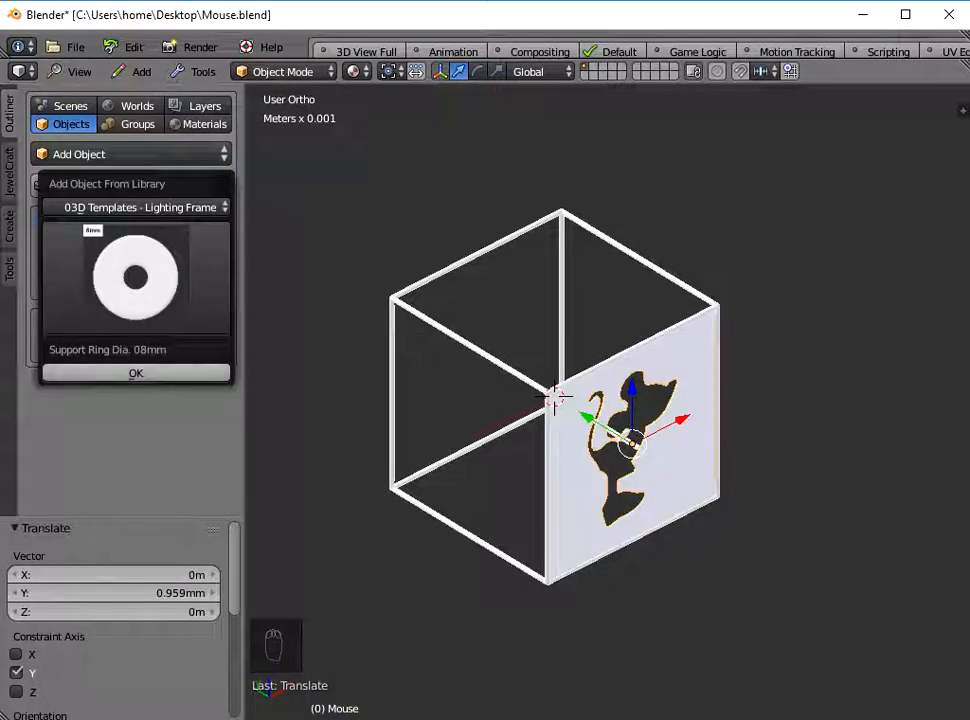
pyautogui.click(136, 372)
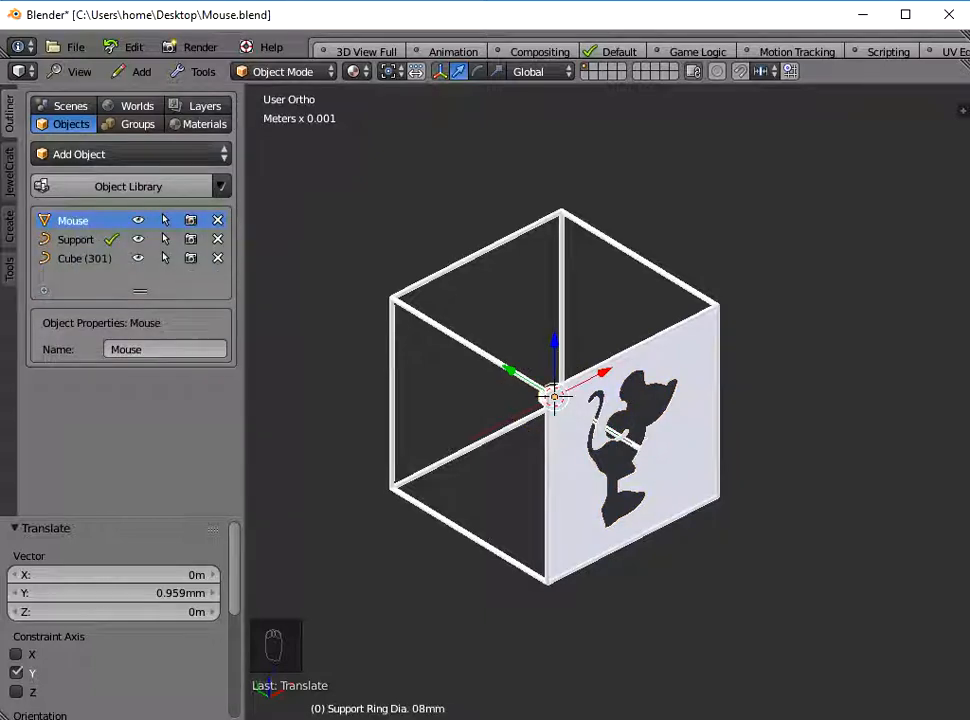
# Raise the support ring 9.87 cm along Z, and in front view another 1.16 mm, to align it with the frame's upper bars
pyautogui.moveTo(554, 341); pyautogui.dragTo(554, 324)
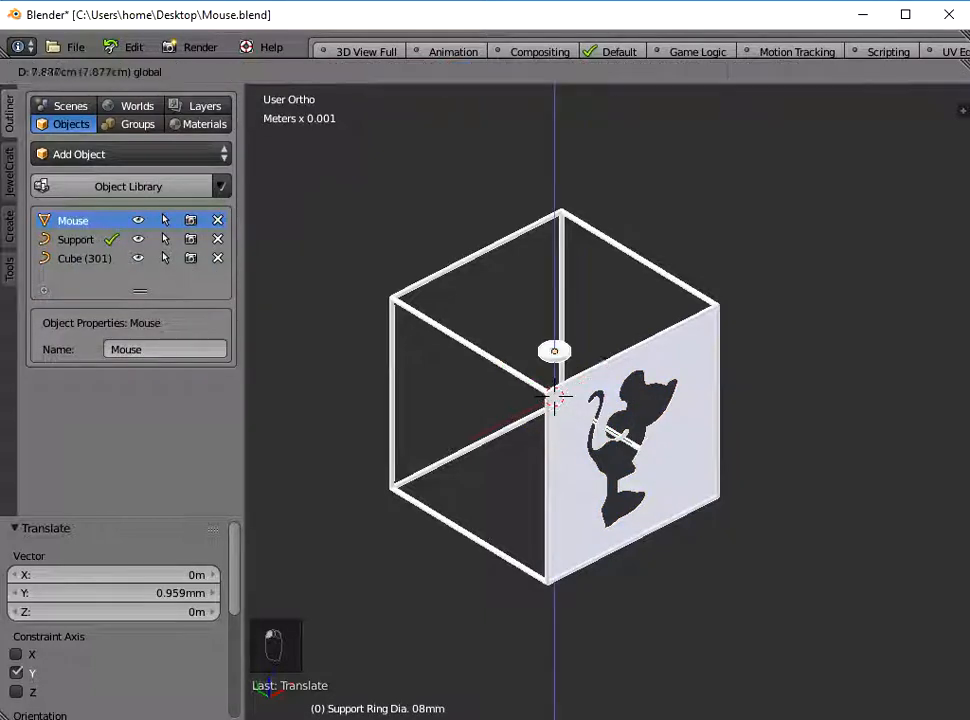
pyautogui.moveTo(554, 246); pyautogui.dragTo(554, 246)
pyautogui.click(75, 71)
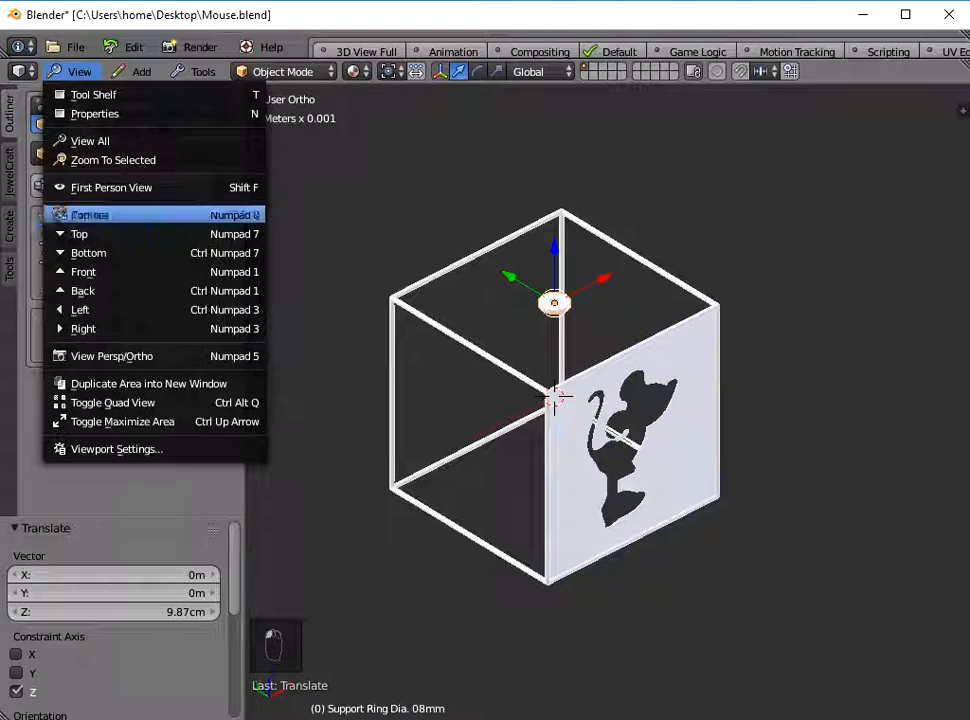
pyautogui.click(95, 234)
pyautogui.click(75, 71)
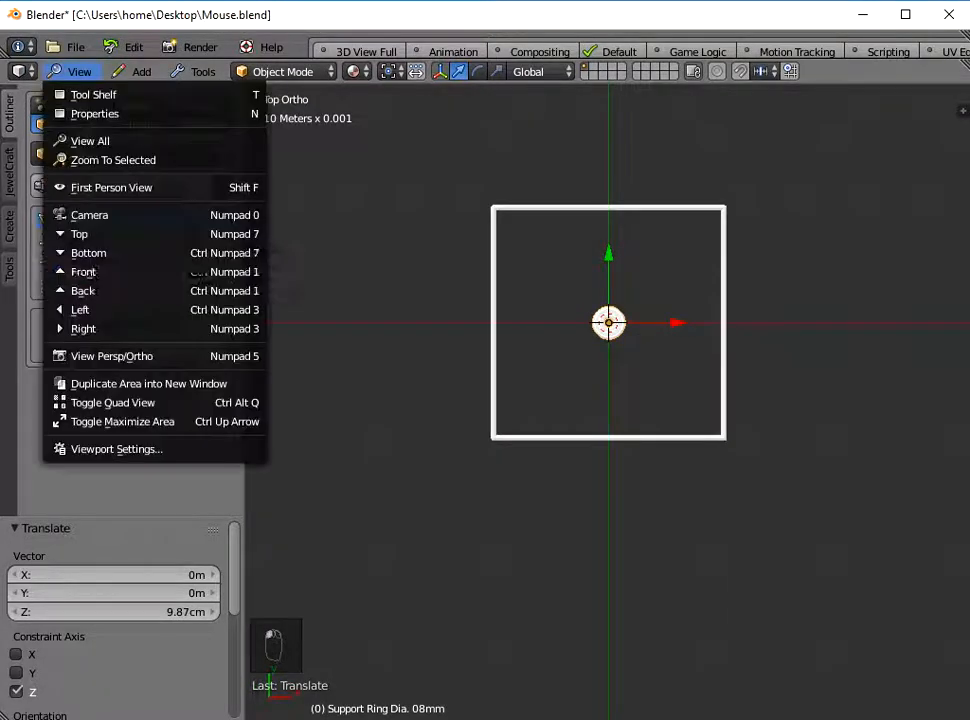
pyautogui.click(95, 271)
pyautogui.scroll(6, 607, 400)
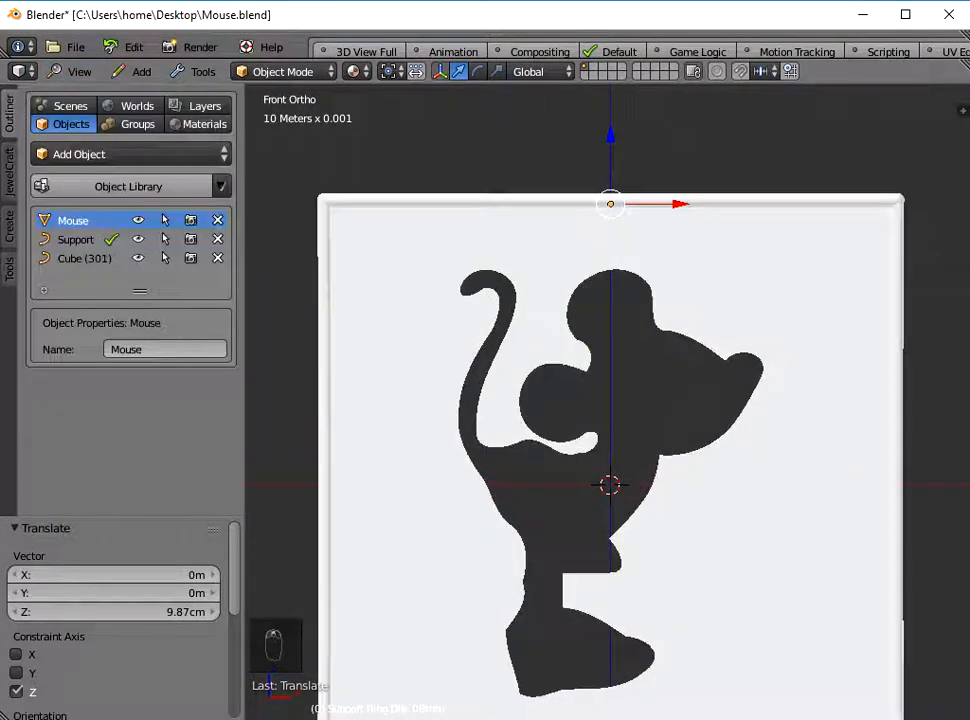
pyautogui.scroll(3, 607, 402)
pyautogui.keyDown('shift'); pyautogui.moveTo(607, 402); pyautogui.dragTo(613, 613, button='middle'); pyautogui.keyUp('shift')
pyautogui.scroll(2, 607, 402)
pyautogui.moveTo(586, 255); pyautogui.dragTo(586, 233)
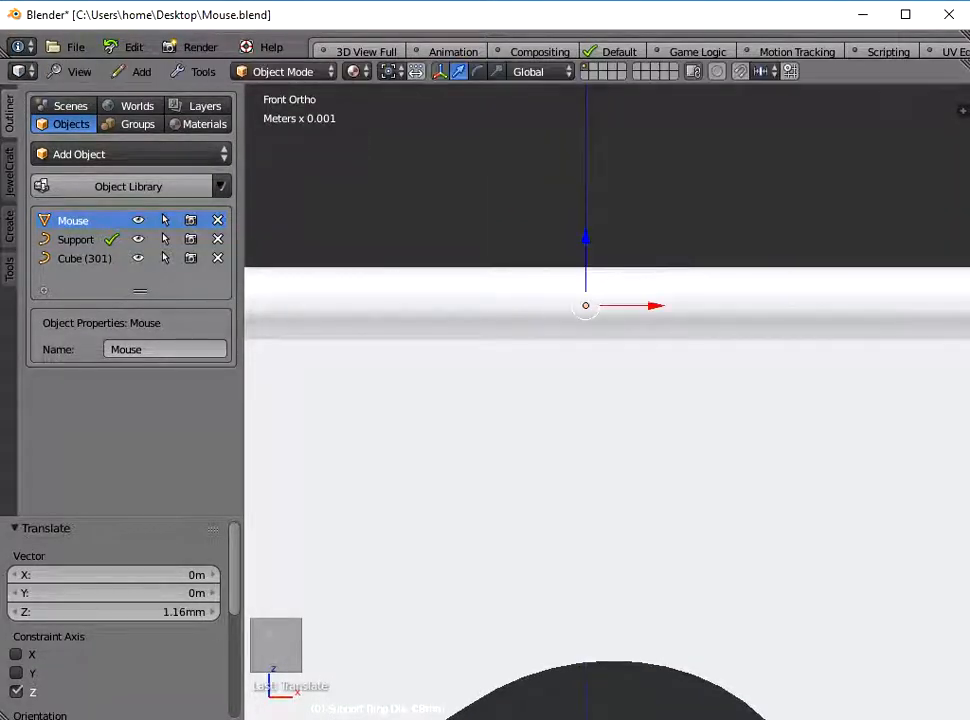
pyautogui.scroll(-8, 580, 243)
pyautogui.moveTo(580, 400); pyautogui.dragTo(640, 330, button='middle')
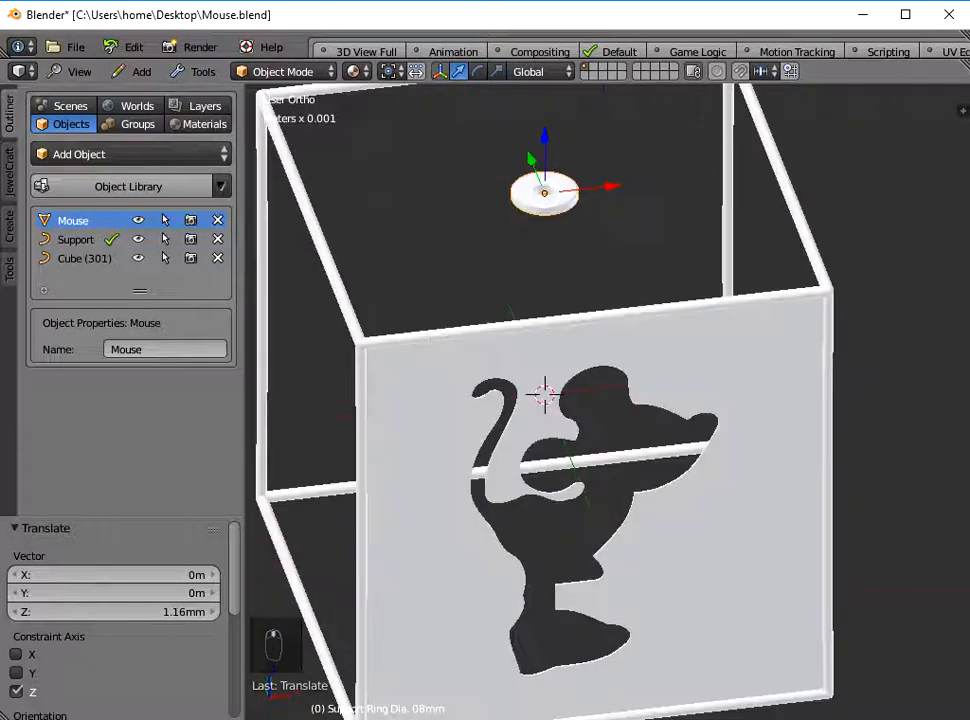
# Add the Support Flat from the 03D Templates - Lighting Frames library category to the scene
pyautogui.scroll(-2, 600, 400)
pyautogui.moveTo(640, 420); pyautogui.dragTo(640, 365, button='middle')
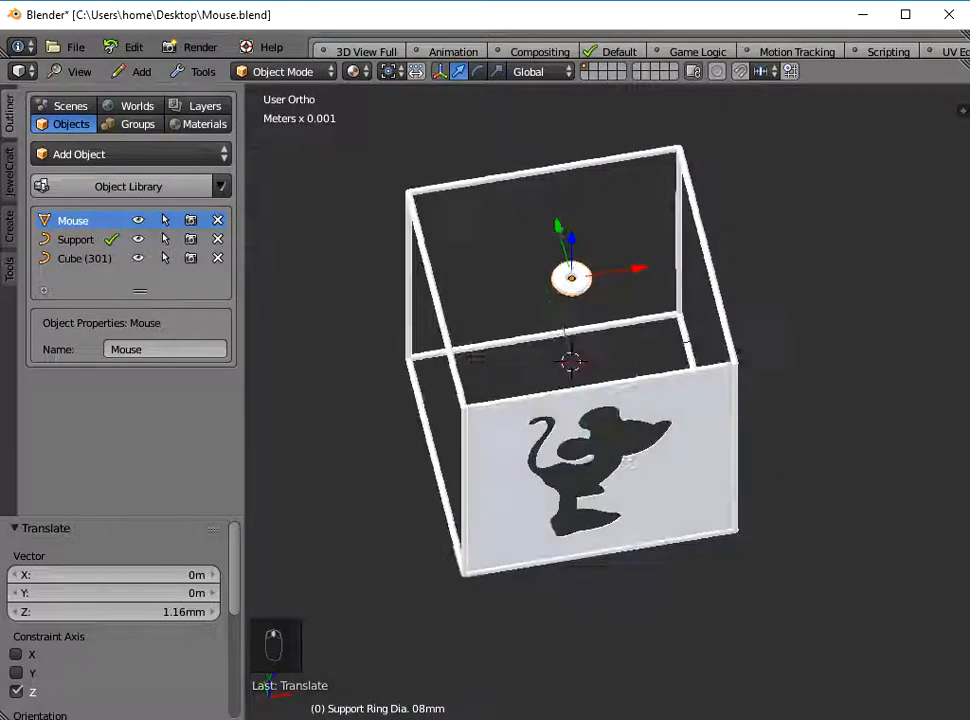
pyautogui.click(128, 186)
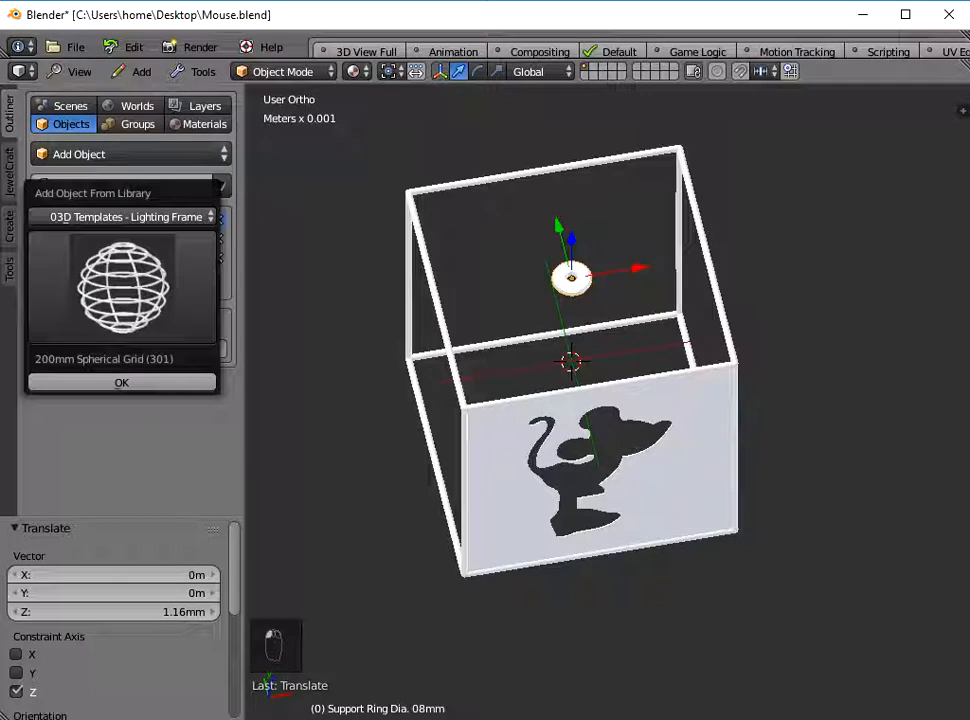
pyautogui.click(122, 285)
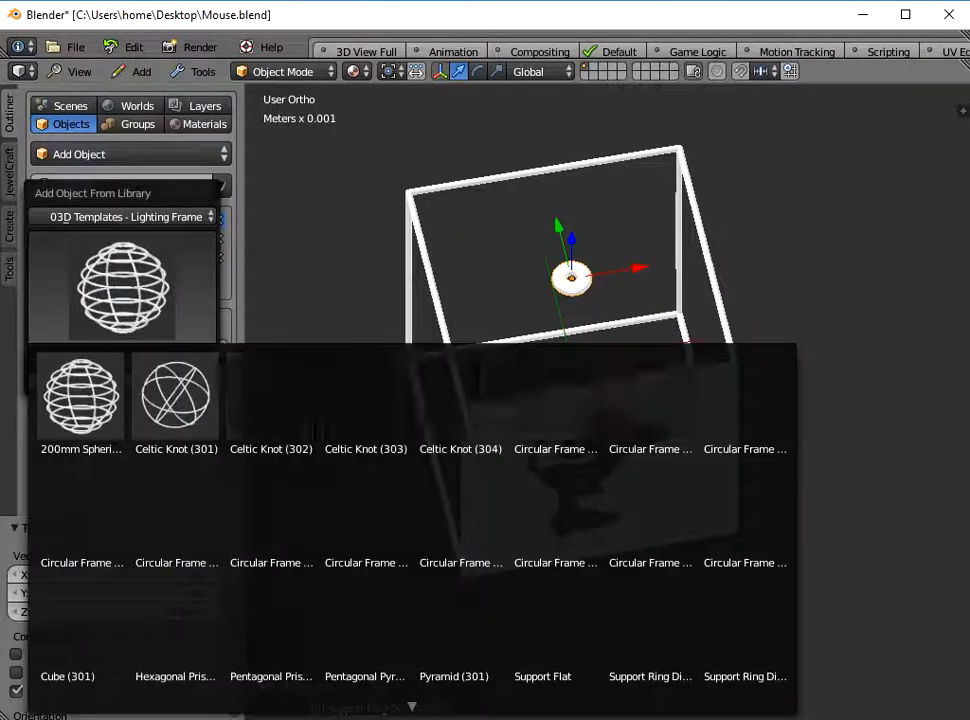
pyautogui.scroll(-2, 410, 500)
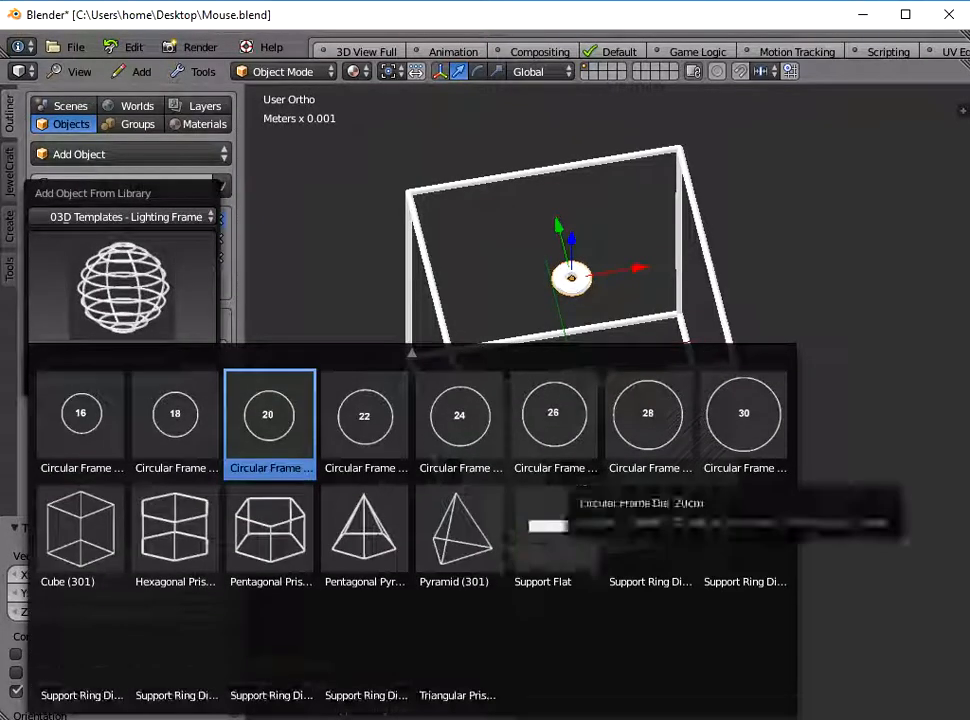
pyautogui.click(552, 520)
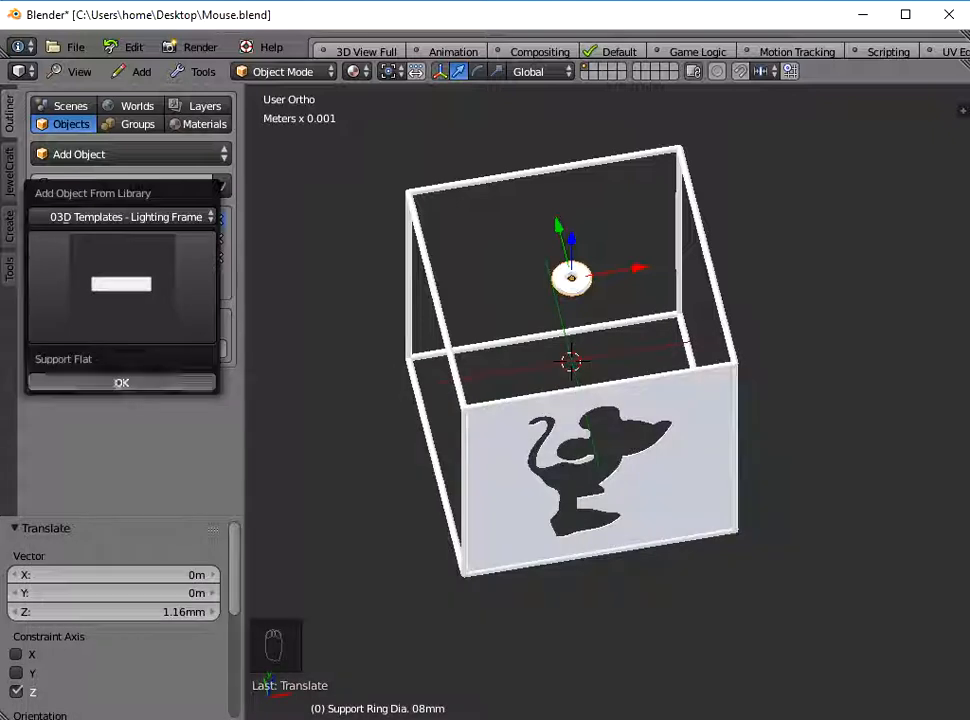
pyautogui.click(121, 382)
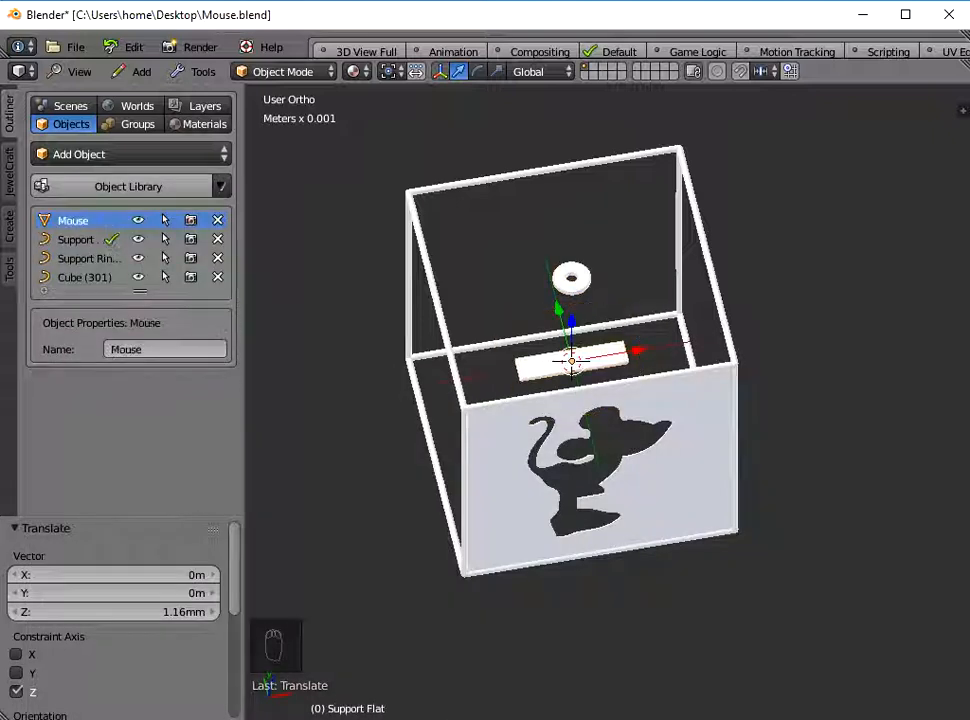
# Move the Support Flat -5.32 cm along X and 9.96 cm along Z so it sits beside the support ring
pyautogui.press('g')
pyautogui.press('x')
pyautogui.press('Return')
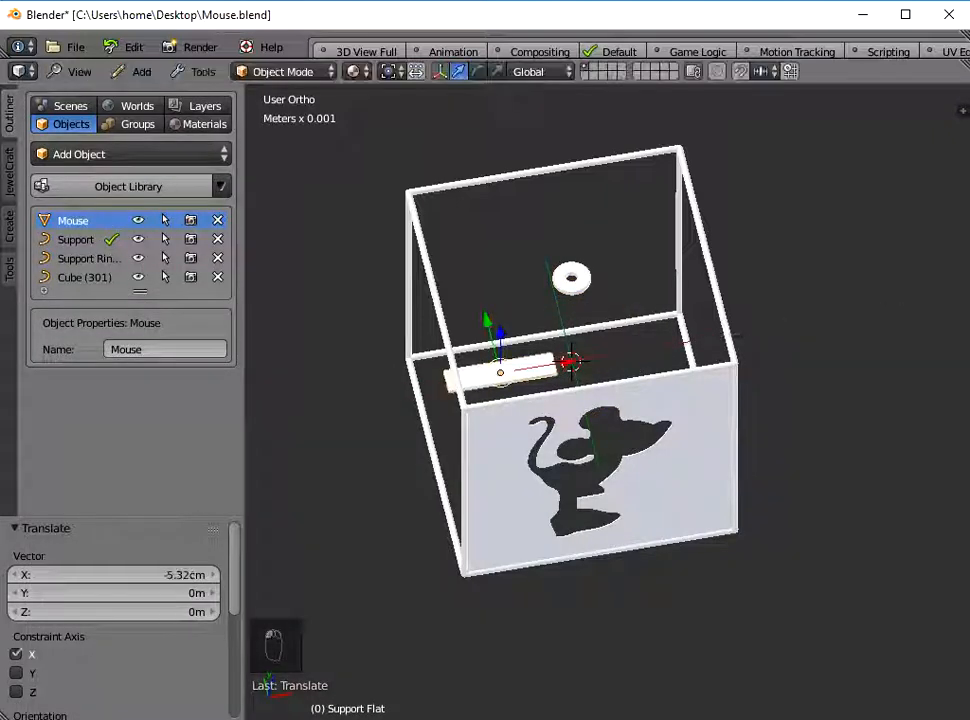
pyautogui.press('g')
pyautogui.press('z')
pyautogui.press('Return')
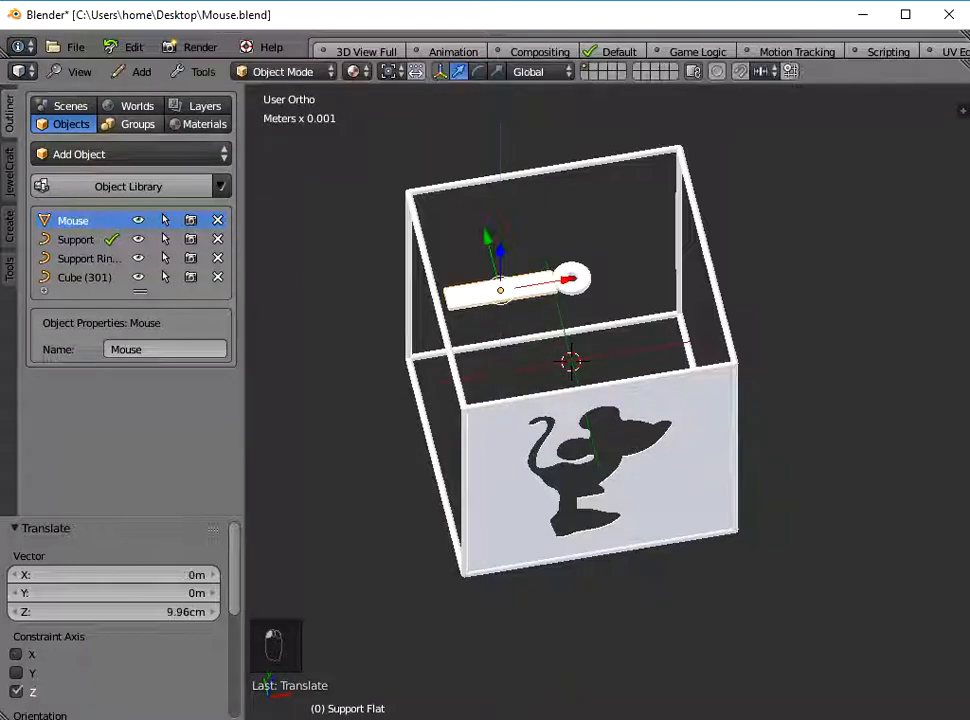
# In front view, nudge the Support Flat 0.557 mm up along Z to centre it on the frame's upper bar
pyautogui.click(79, 71)
pyautogui.click(85, 271)
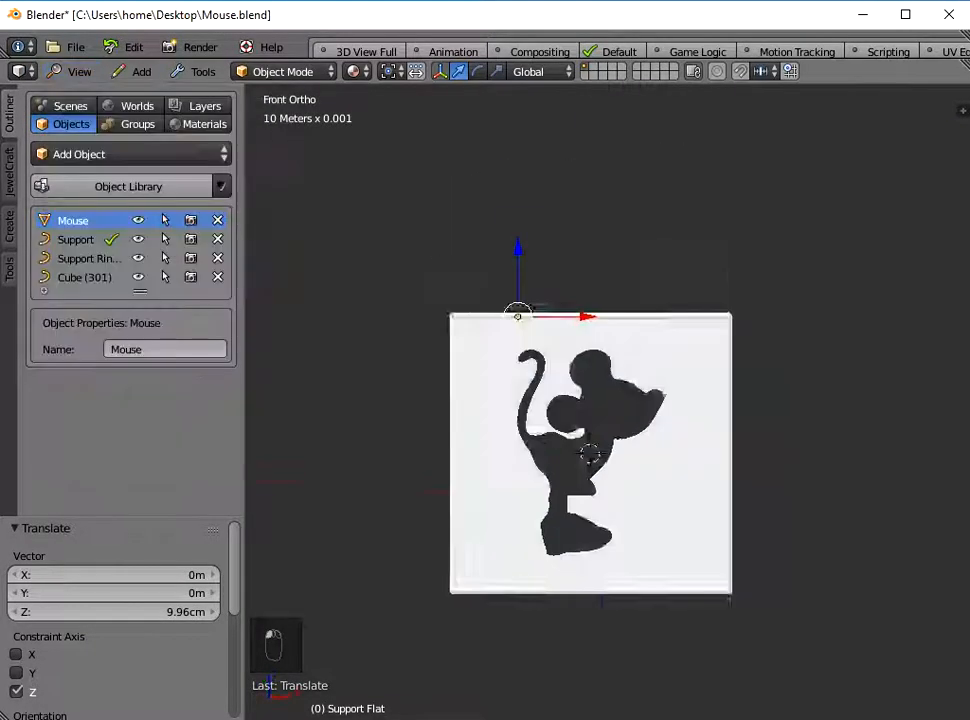
pyautogui.scroll(8, 608, 405)
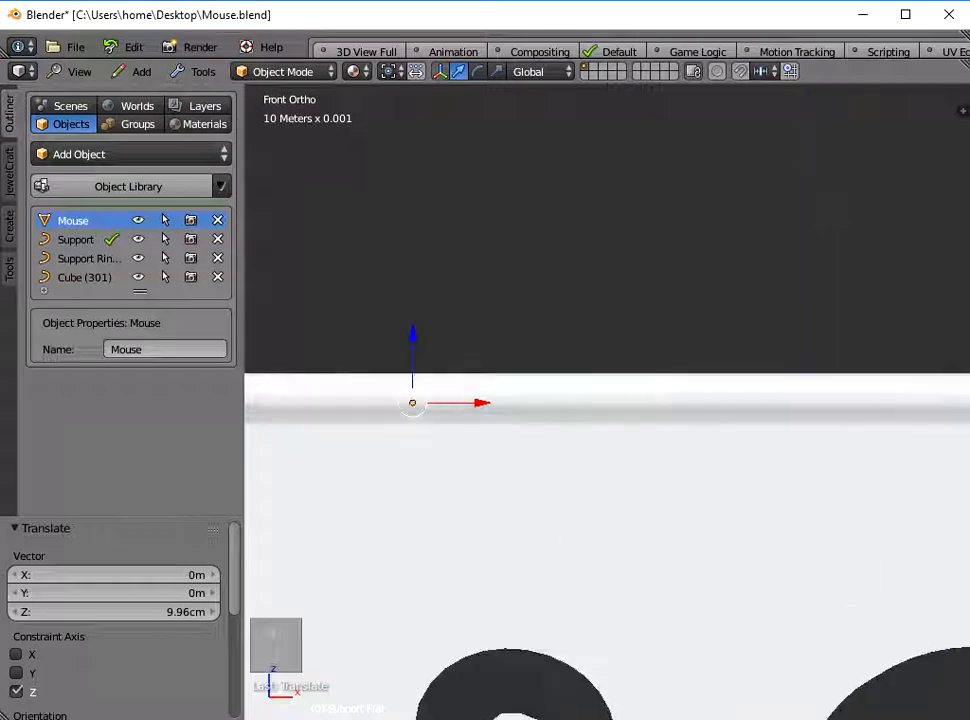
pyautogui.press('g')
pyautogui.press('z')
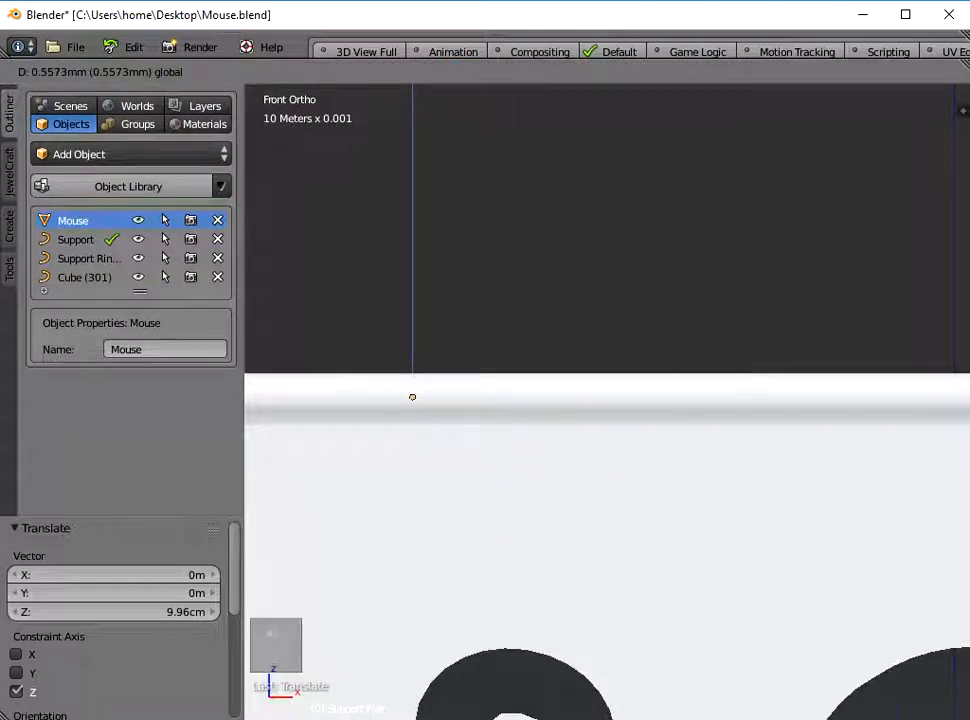
pyautogui.press('Return')
pyautogui.scroll(-4, 640, 405)
# In top view, edit the Support Flat curve and move its ring-side end point 4.55 mm along X into the ring
pyautogui.click(79, 71)
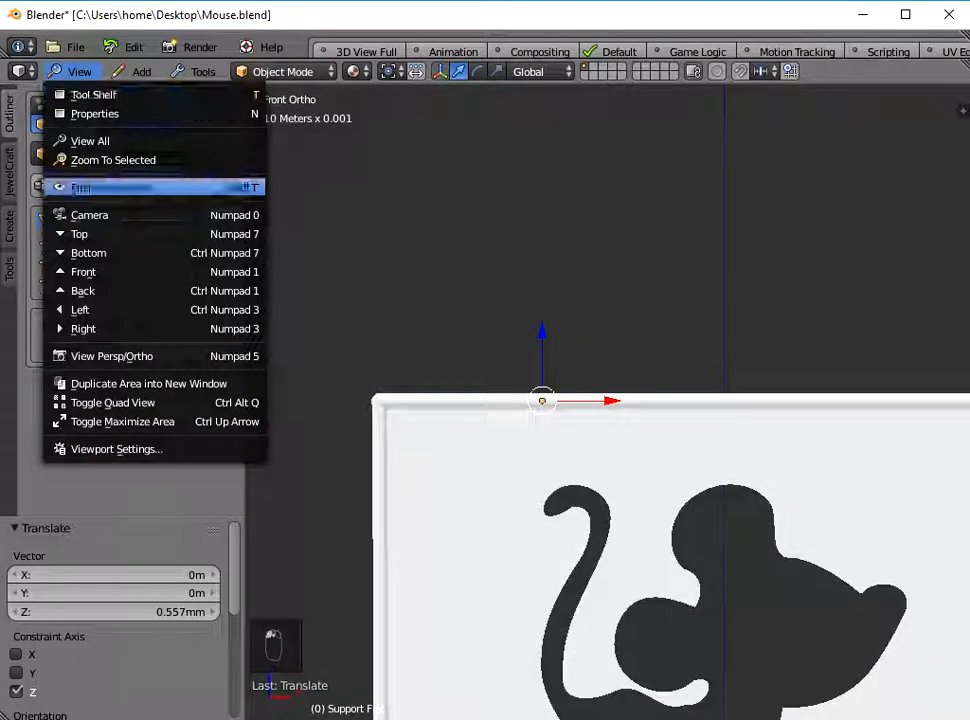
pyautogui.click(130, 177)
pyautogui.scroll(2, 608, 400)
pyautogui.keyDown('shift'); pyautogui.moveTo(624, 193); pyautogui.dragTo(591, 456, button='middle'); pyautogui.keyUp('shift')
pyautogui.scroll(-2, 607, 402)
pyautogui.scroll(1, 607, 402)
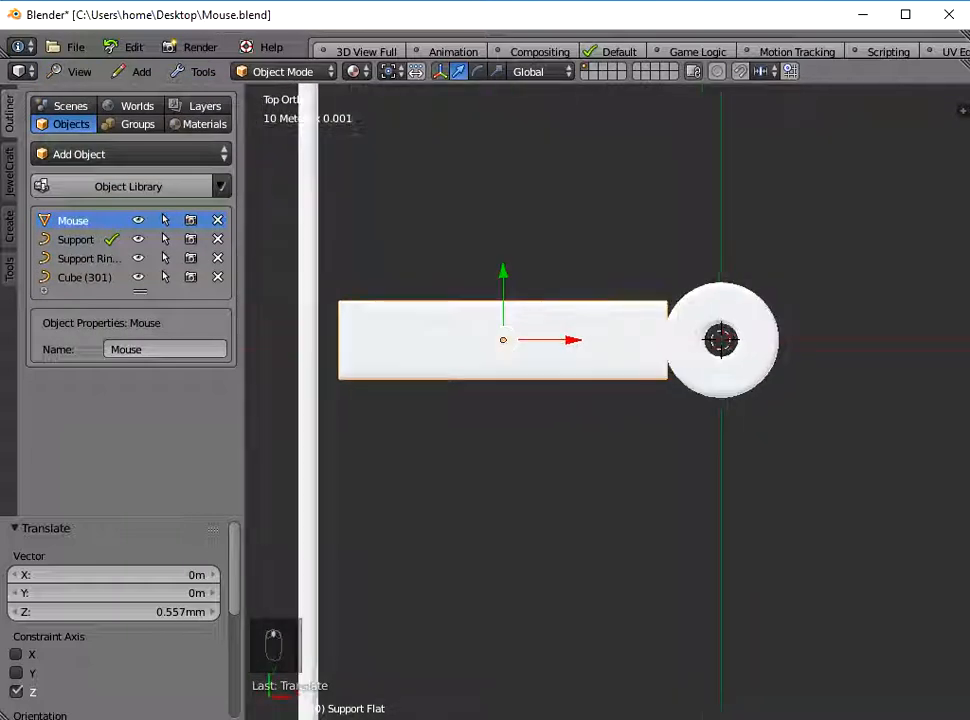
pyautogui.press('Tab')
pyautogui.rightClick(667, 340)
pyautogui.scroll(3, 608, 402)
pyautogui.moveTo(775, 294); pyautogui.dragTo(782, 294)
pyautogui.scroll(-2, 607, 402)
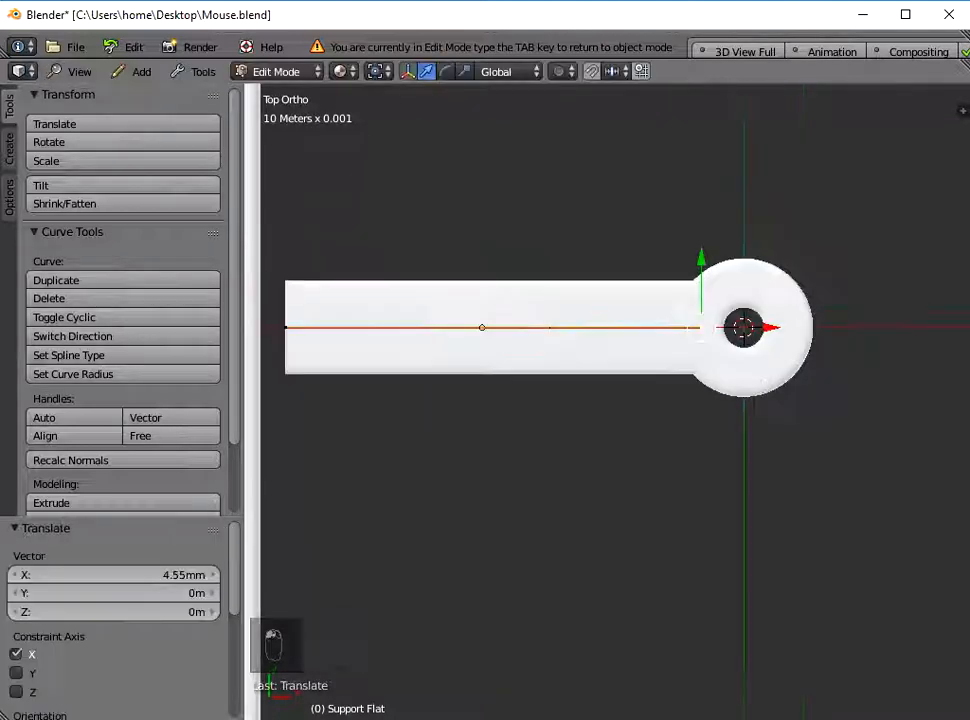
# In wireframe display, move the Support Flat's outer end point -7.43 mm along X onto the frame bar, then return to Object Mode
pyautogui.keyDown('shift'); pyautogui.moveTo(607, 402); pyautogui.dragTo(698, 401, button='middle'); pyautogui.keyUp('shift')
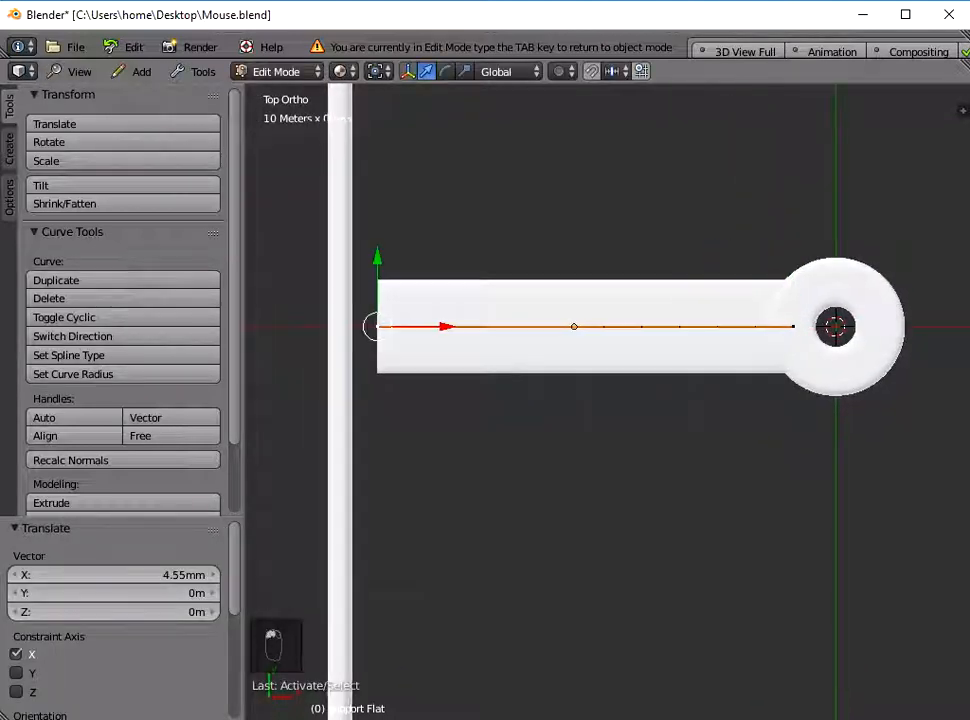
pyautogui.keyDown('shift'); pyautogui.moveTo(607, 402); pyautogui.dragTo(779, 487, button='middle'); pyautogui.keyUp('shift')
pyautogui.scroll(4, 607, 402)
pyautogui.keyDown('shift'); pyautogui.moveTo(607, 402); pyautogui.dragTo(710, 367, button='middle'); pyautogui.keyUp('shift')
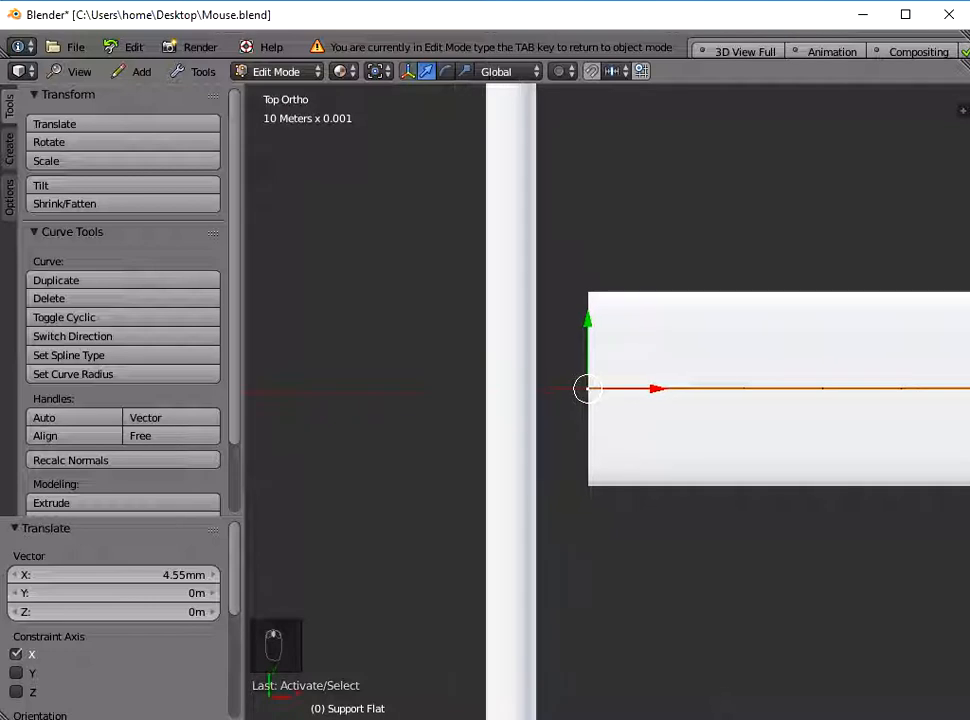
pyautogui.click(341, 71)
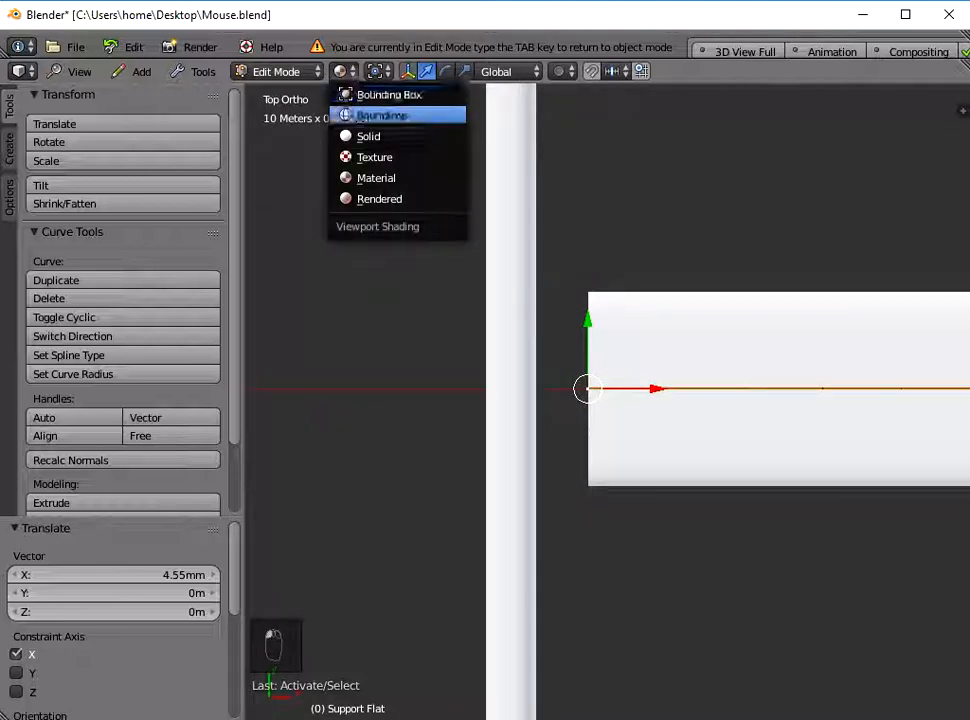
pyautogui.click(368, 115)
pyautogui.moveTo(655, 388); pyautogui.dragTo(579, 388)
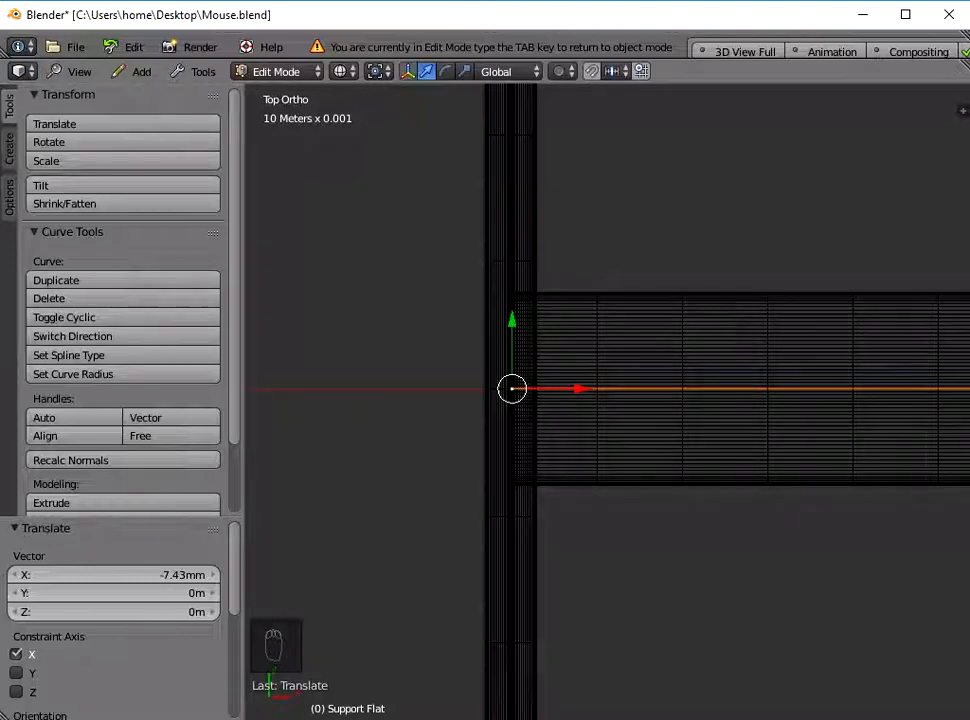
pyautogui.press('a')
pyautogui.press('Tab')
# Duplicate the Support Flat and move the copy 11.1 cm along X to the opposite side of the ring
pyautogui.scroll(-6, 607, 400)
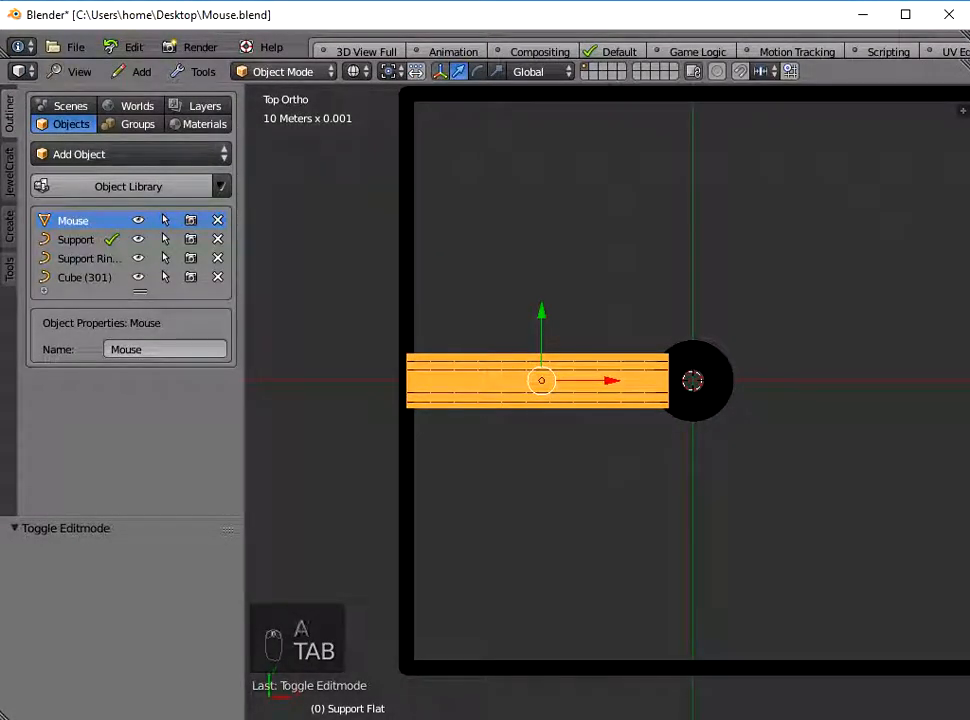
pyautogui.click(195, 71)
pyautogui.moveTo(223, 113)
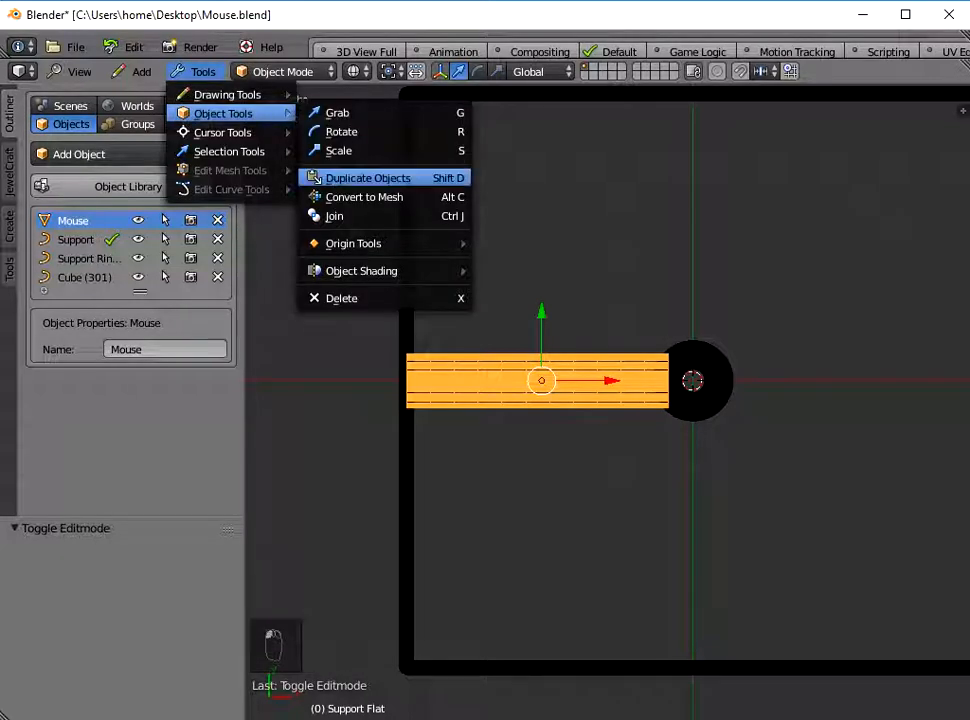
pyautogui.click(340, 178)
pyautogui.press('Escape')
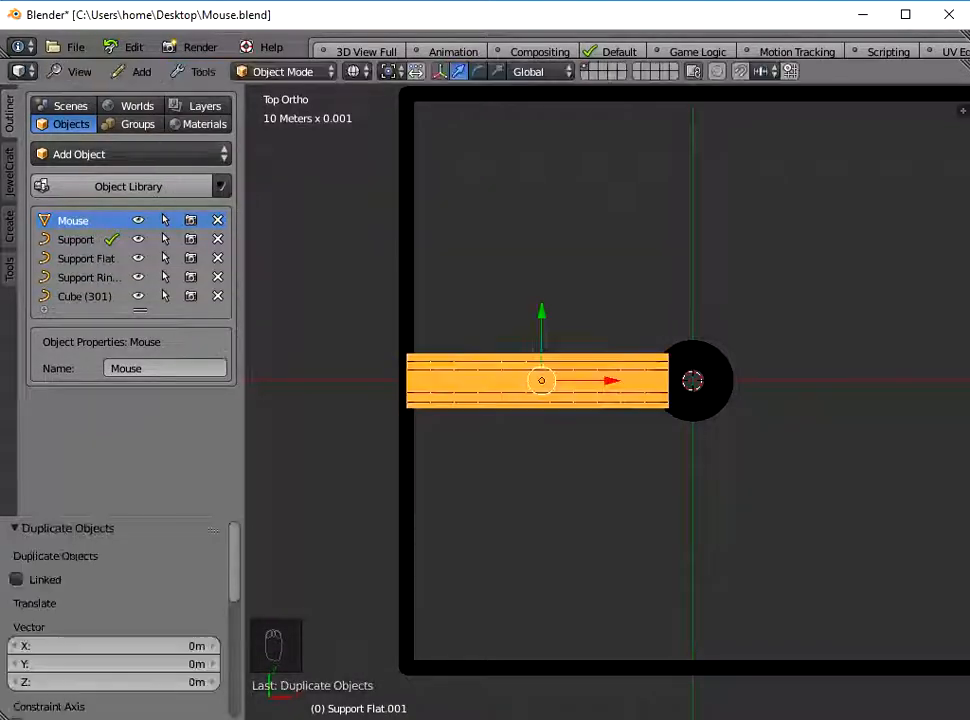
pyautogui.press('g')
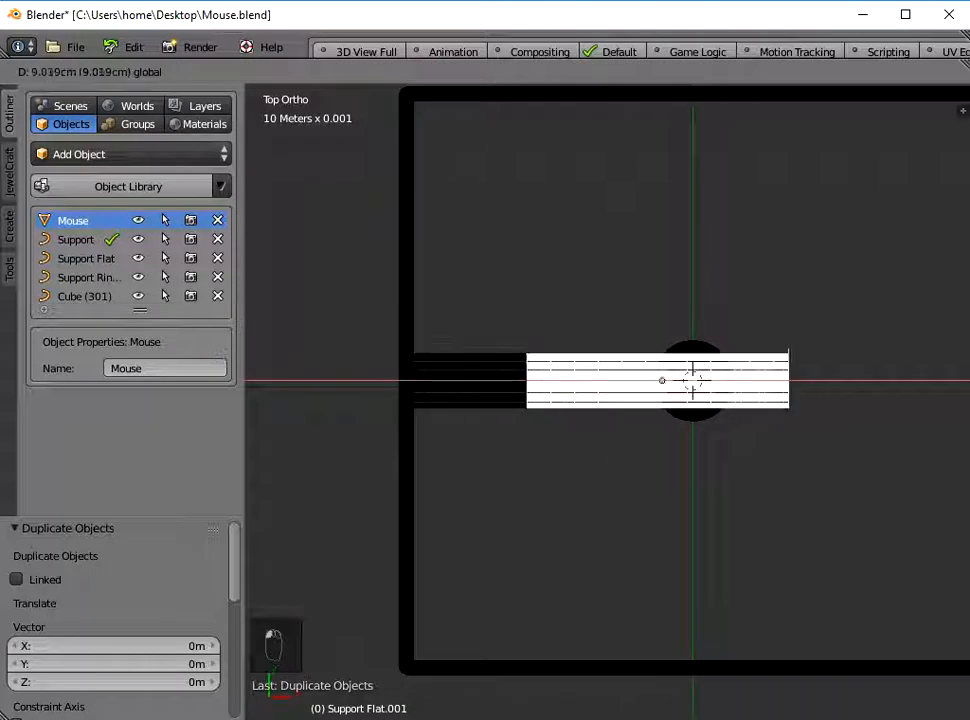
pyautogui.click(859, 380)
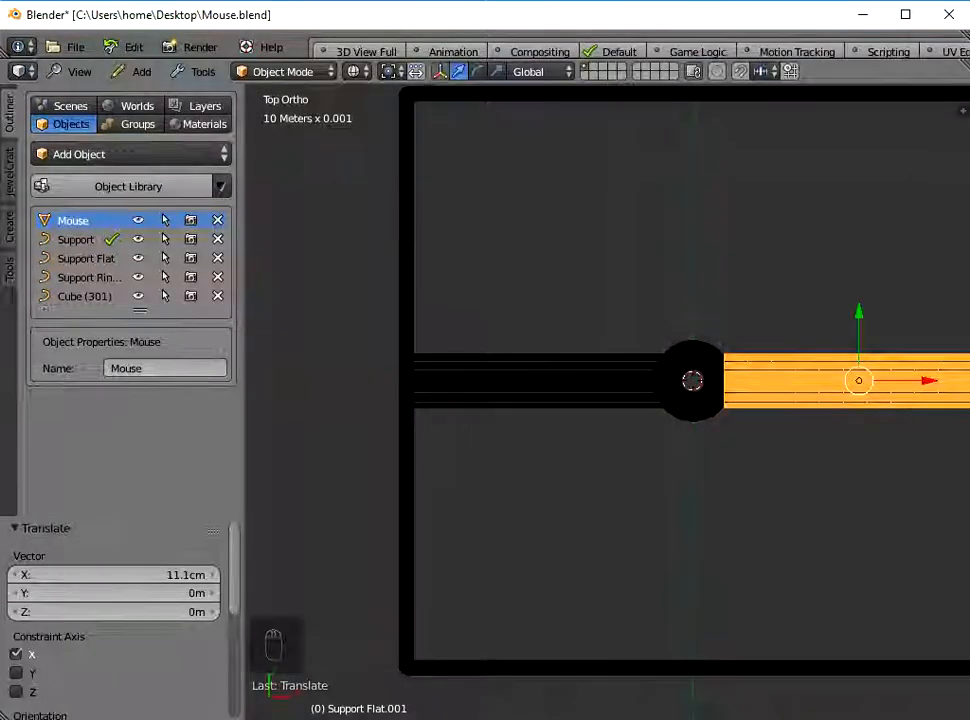
# Shift the duplicated Support Flat -2.12 mm along X so its outer end sits within the frame bar
pyautogui.keyDown('shift'); pyautogui.moveTo(859, 380); pyautogui.dragTo(690, 394, button='middle'); pyautogui.keyUp('shift')
pyautogui.scroll(3, 607, 401)
pyautogui.keyDown('shift'); pyautogui.moveTo(607, 401); pyautogui.dragTo(470, 350, button='middle'); pyautogui.keyUp('shift')
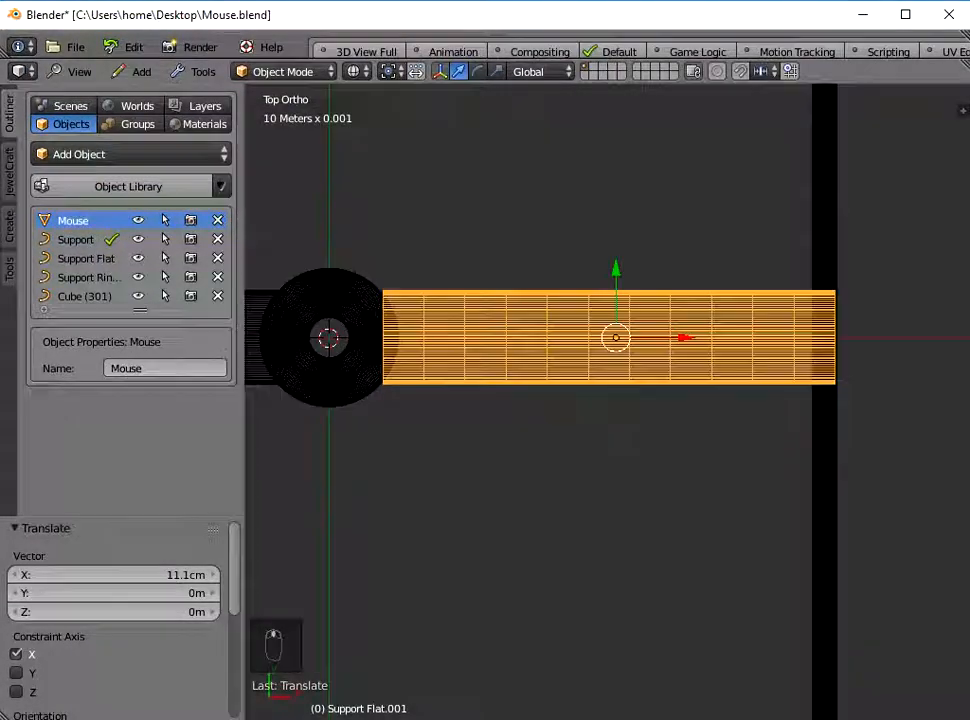
pyautogui.press('g')
pyautogui.press('Return')
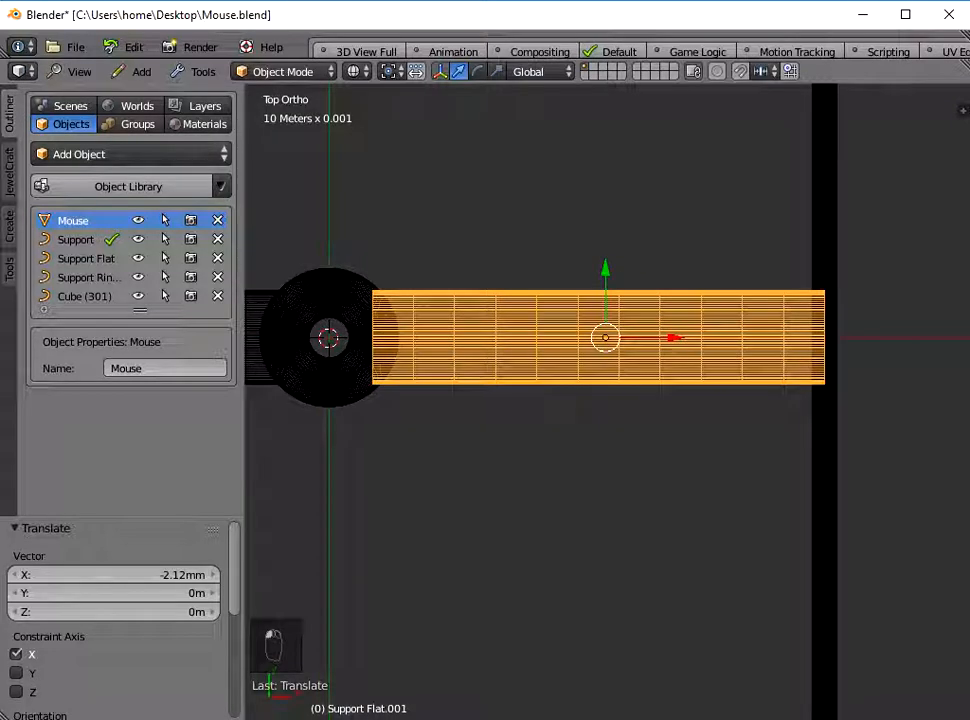
pyautogui.scroll(-1, 607, 401)
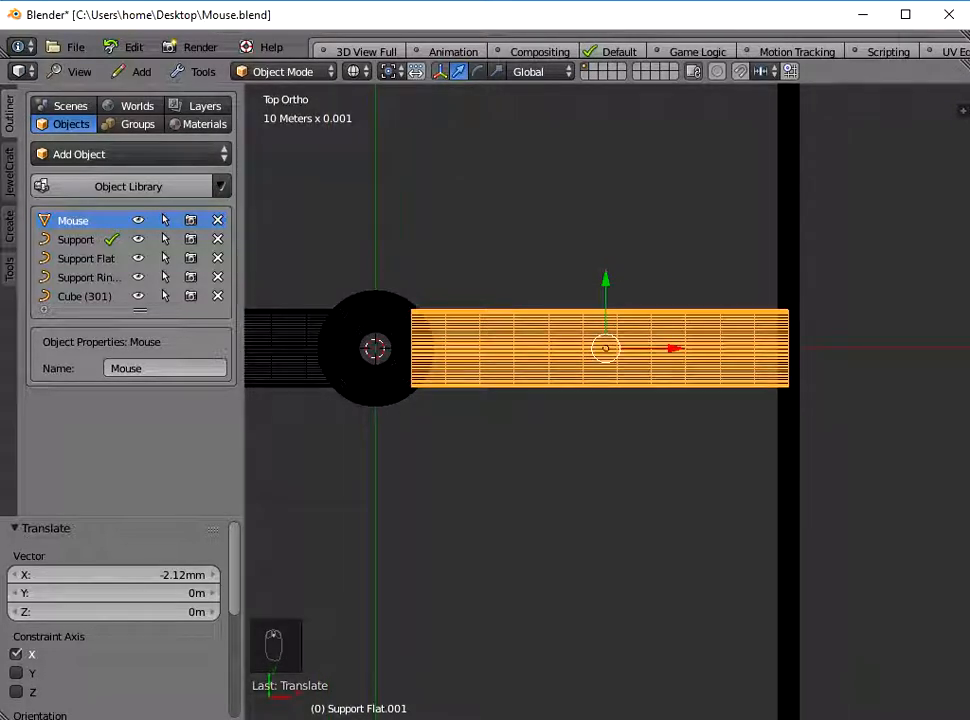
# Switch the viewport from wireframe back to shaded display and inspect the ring and both supports across the cube frame's top
pyautogui.click(356, 71)
pyautogui.click(395, 178)
pyautogui.scroll(-3, 607, 401)
pyautogui.keyDown('shift'); pyautogui.moveTo(607, 401); pyautogui.dragTo(703, 243, button='middle'); pyautogui.keyUp('shift')
pyautogui.scroll(-3, 607, 401)
pyautogui.moveTo(607, 401); pyautogui.dragTo(618, 357, button='middle')
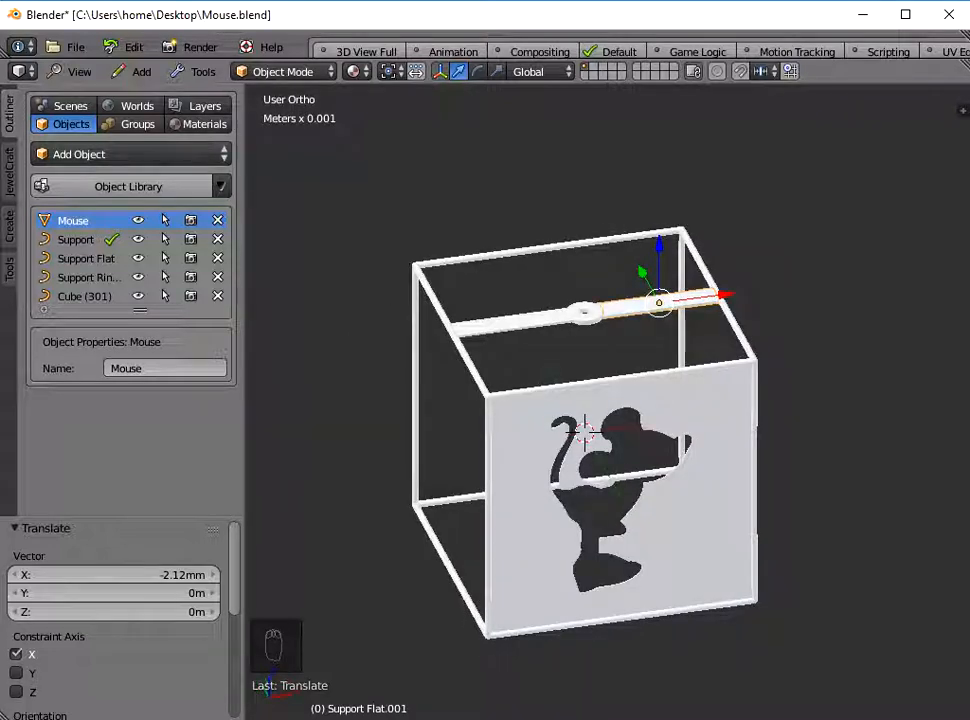
pyautogui.moveTo(618, 357); pyautogui.dragTo(475, 320, button='middle')
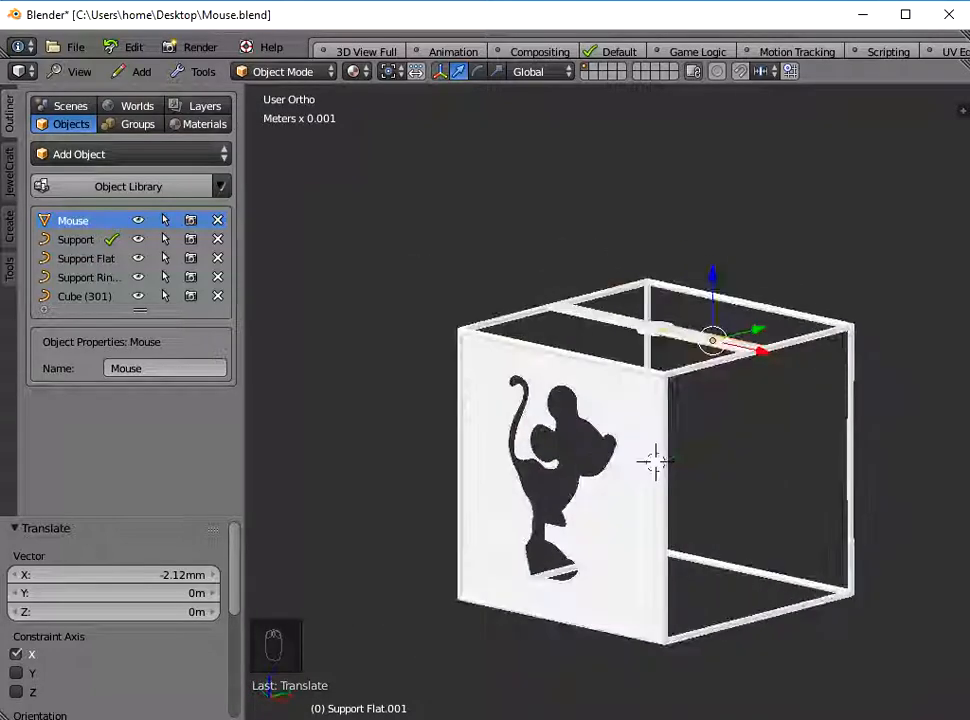